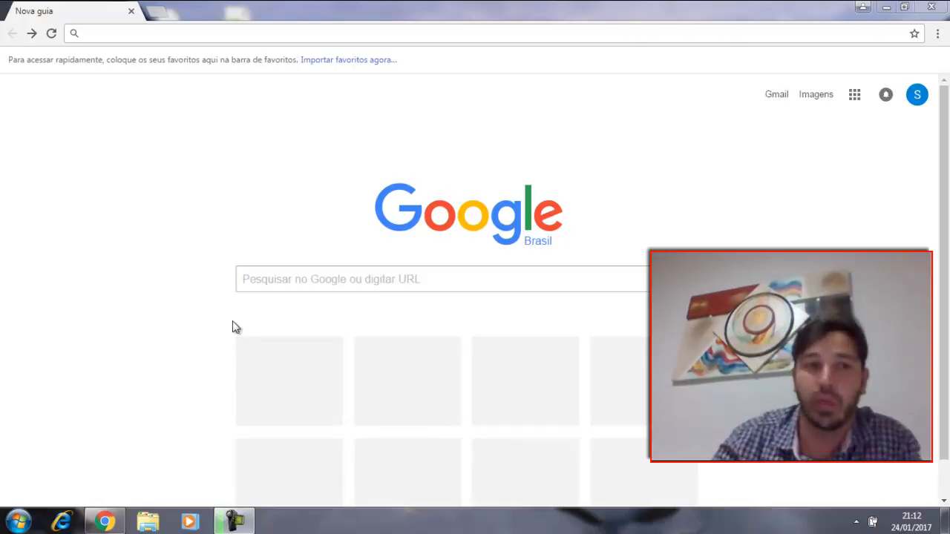
left_click(170, 32)
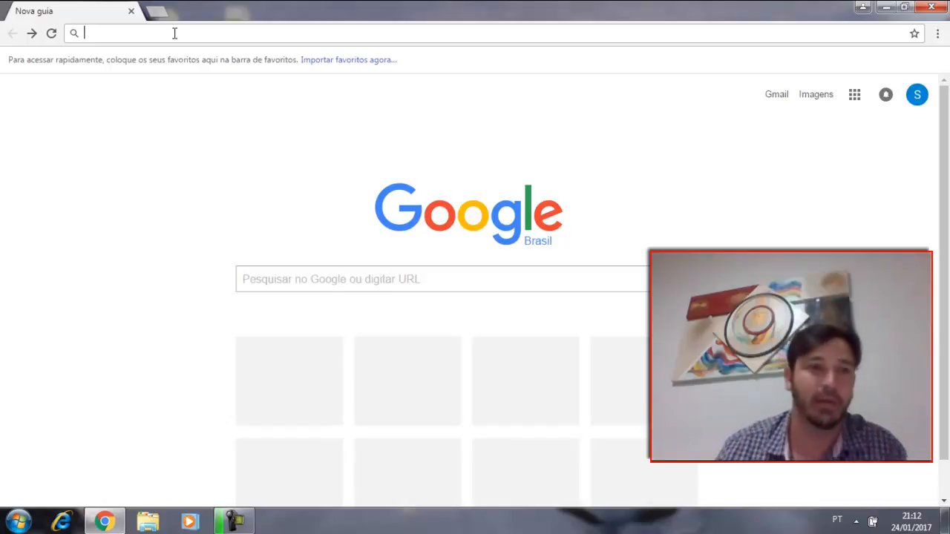
type("sipedi.com.br")
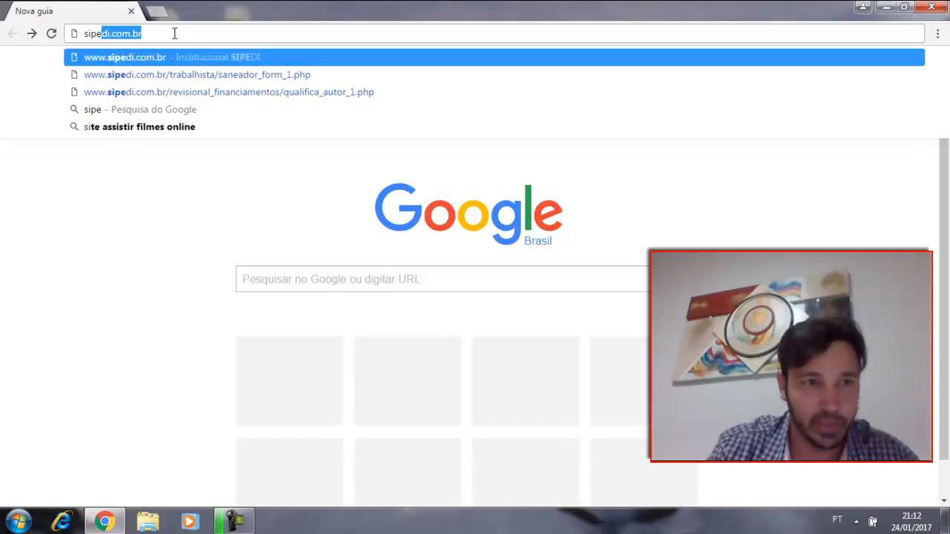
key("Return")
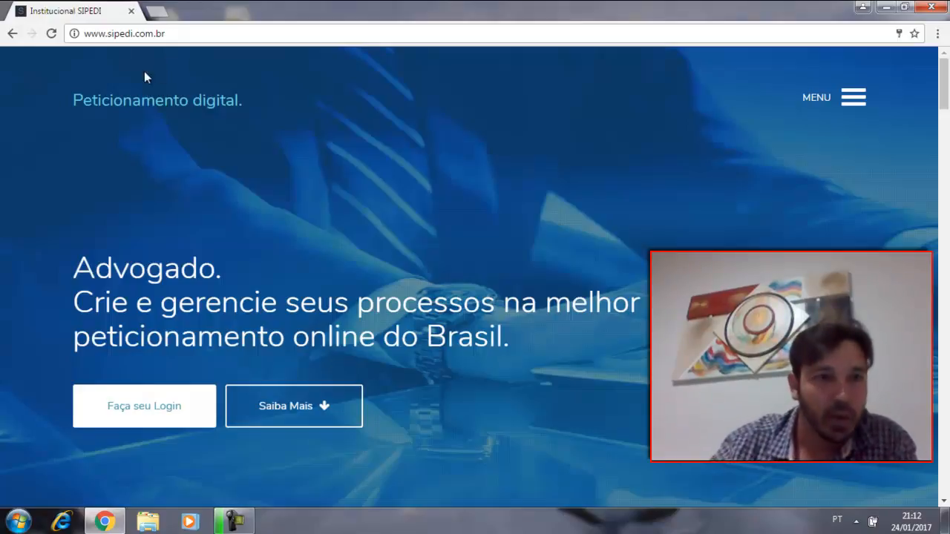
left_click(146, 419)
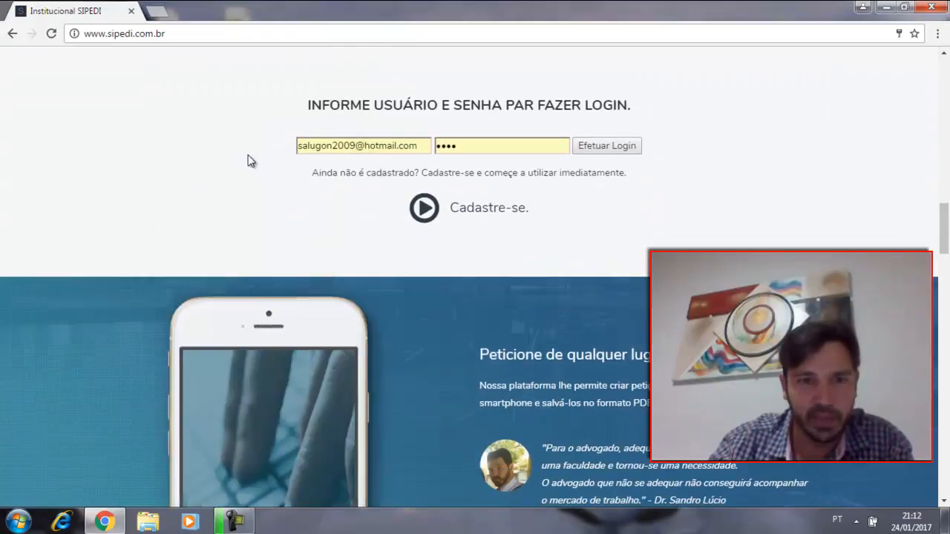
left_click(607, 148)
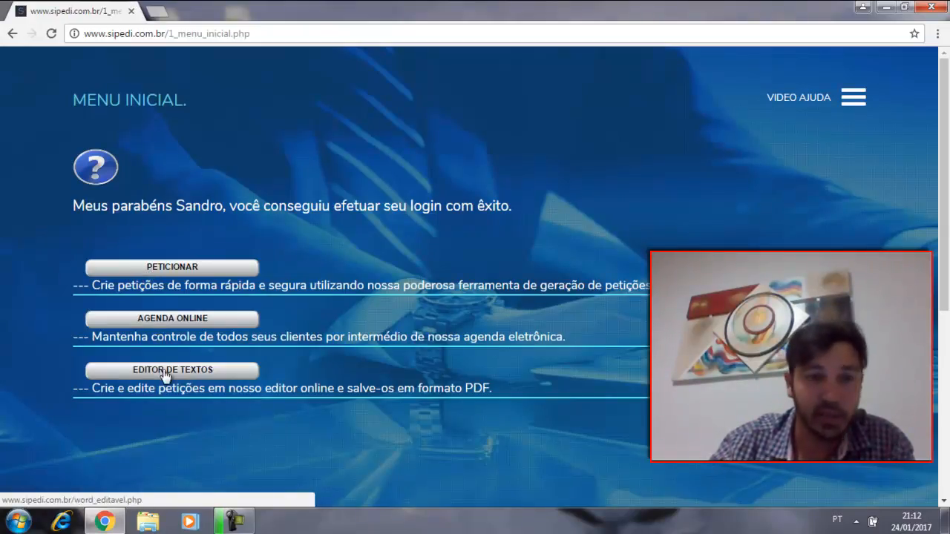
Step: Start a new initial petition (Petição Inicial) of the type Reclamatória trabalhista from the petition list
left_click(159, 269)
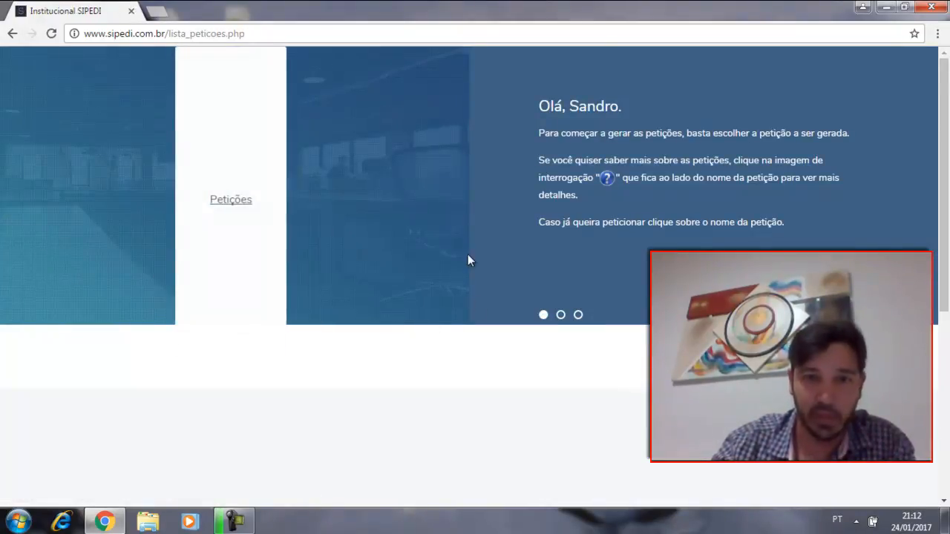
left_click(230, 221)
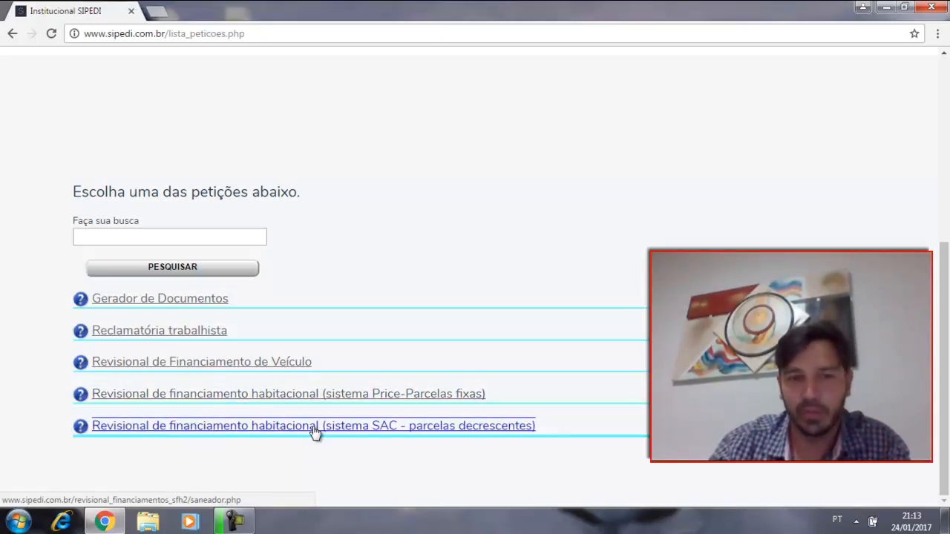
left_click(153, 332)
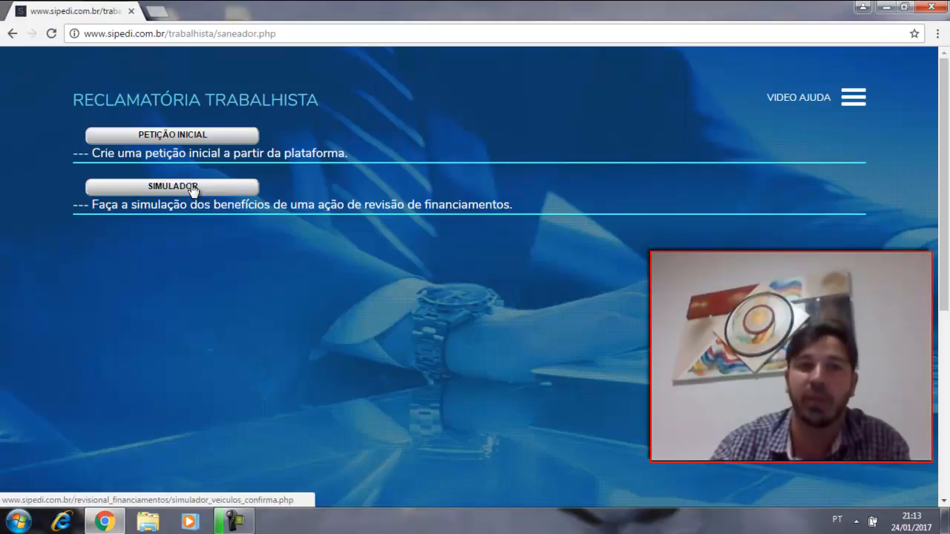
left_click(162, 141)
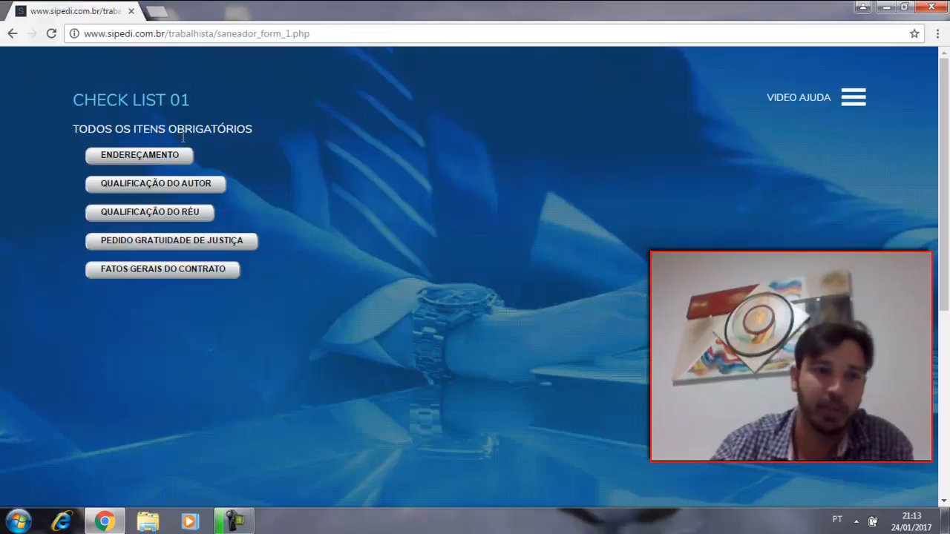
Step: Register the Endereçamento data with UF MG and comarca Araguari, leaving the vara and process number blank
left_click(145, 155)
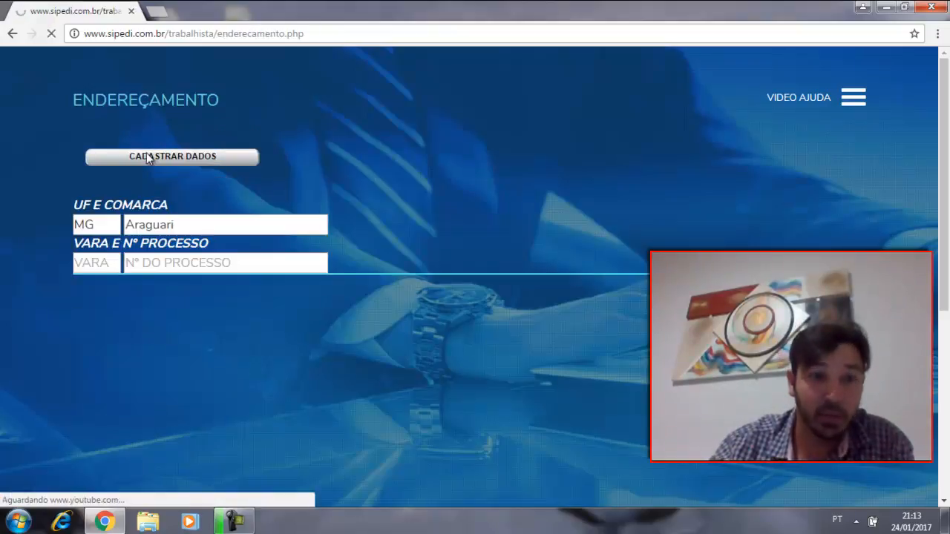
left_click(225, 223)
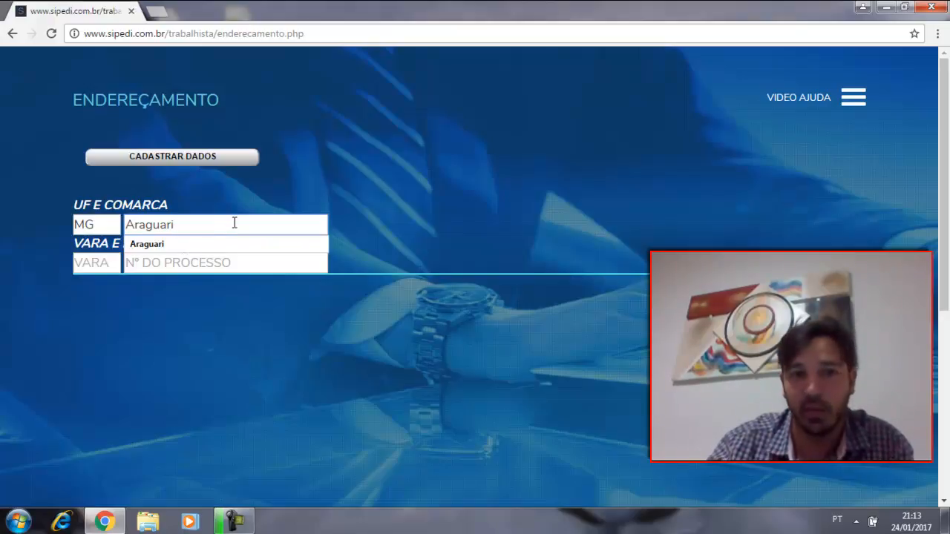
left_click_drag(233, 223, 46, 263)
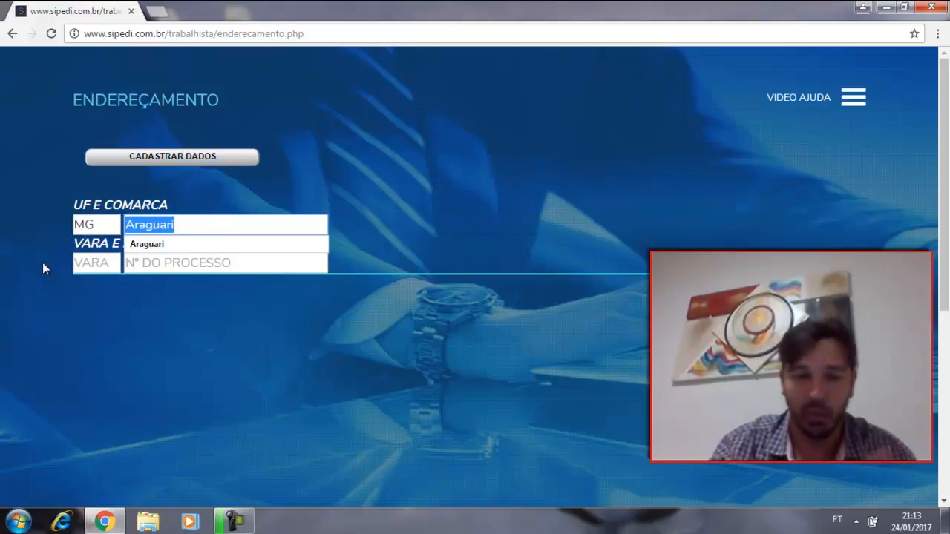
left_click(571, 131)
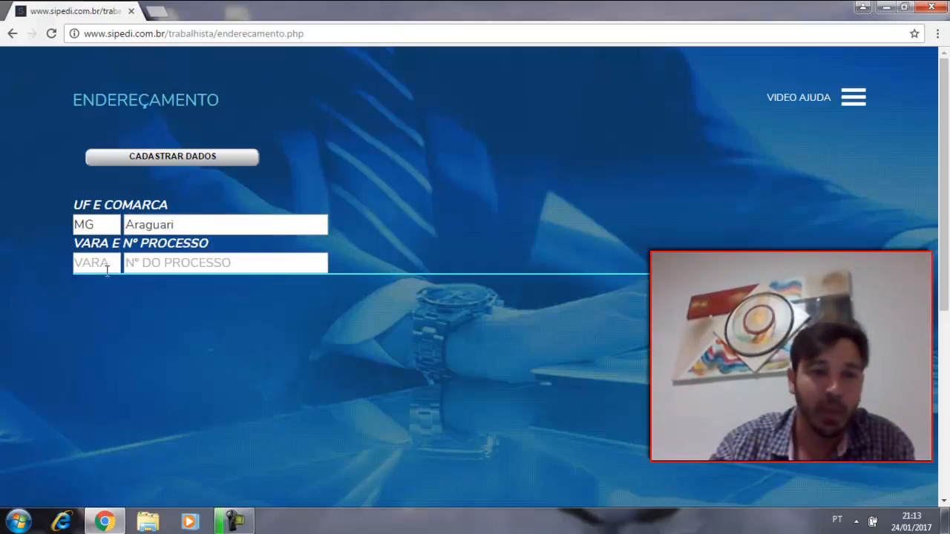
left_click(186, 262)
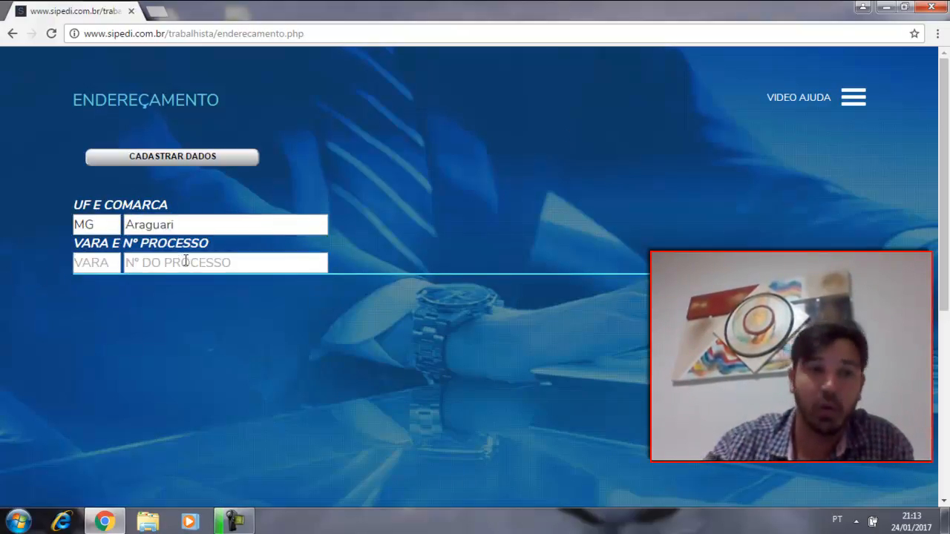
left_click(183, 164)
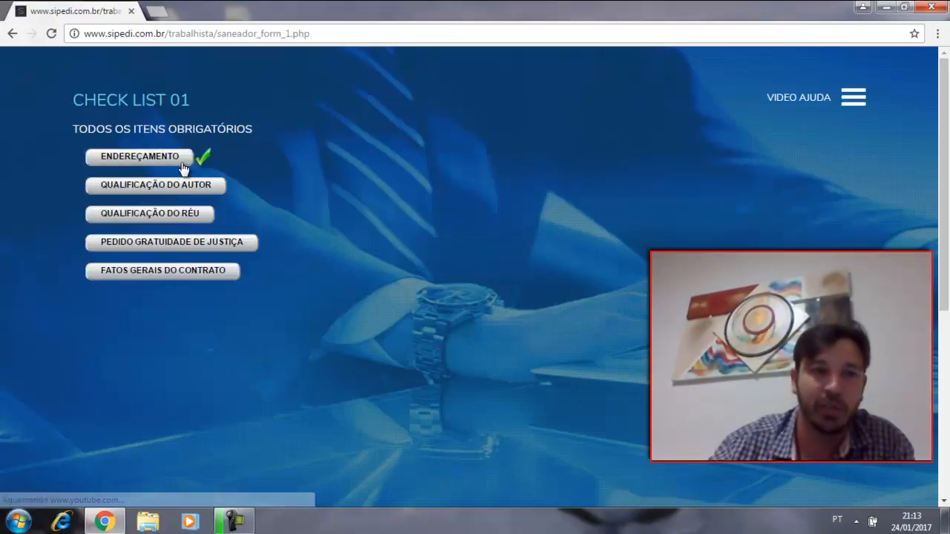
Step: Register the claimant's qualification with the claimant's full name and Sexo Masculino, leaving the document fields blank
left_click(186, 188)
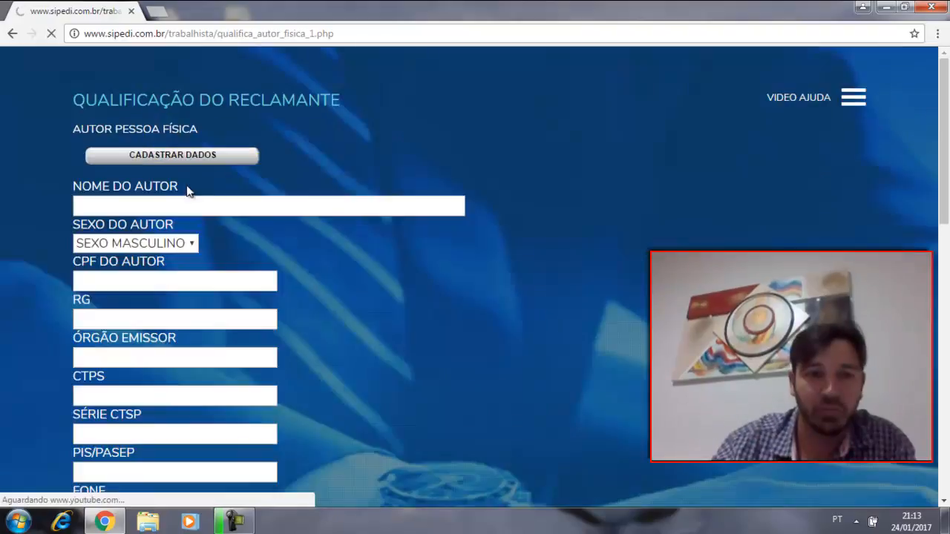
left_click(258, 202)
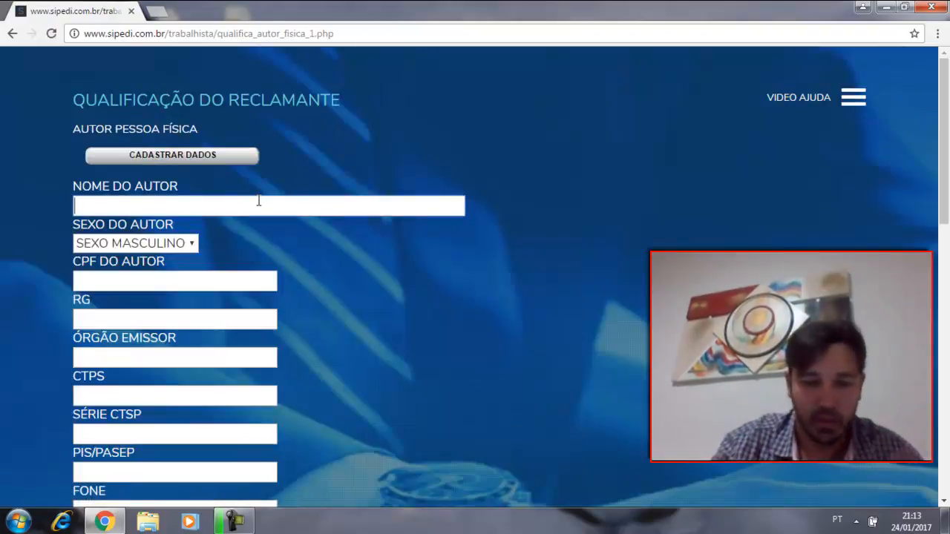
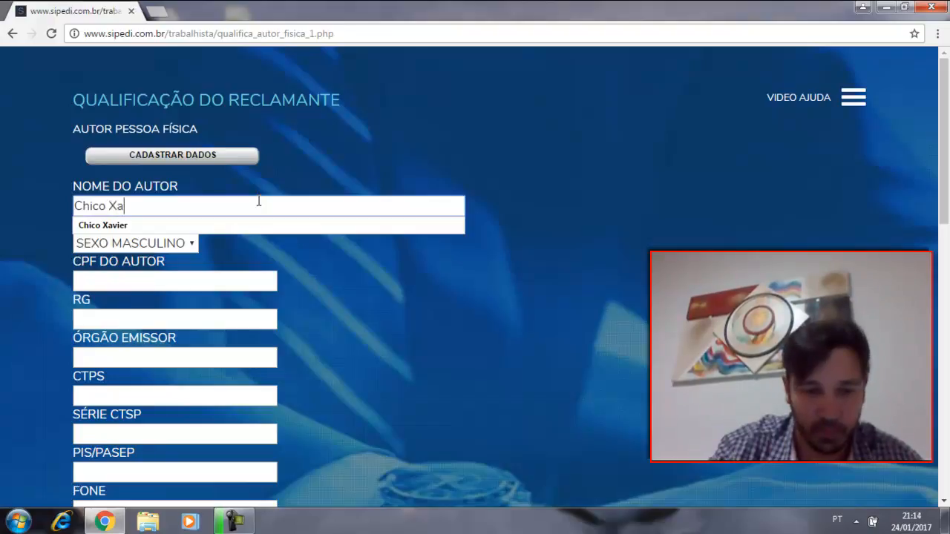
left_click(401, 124)
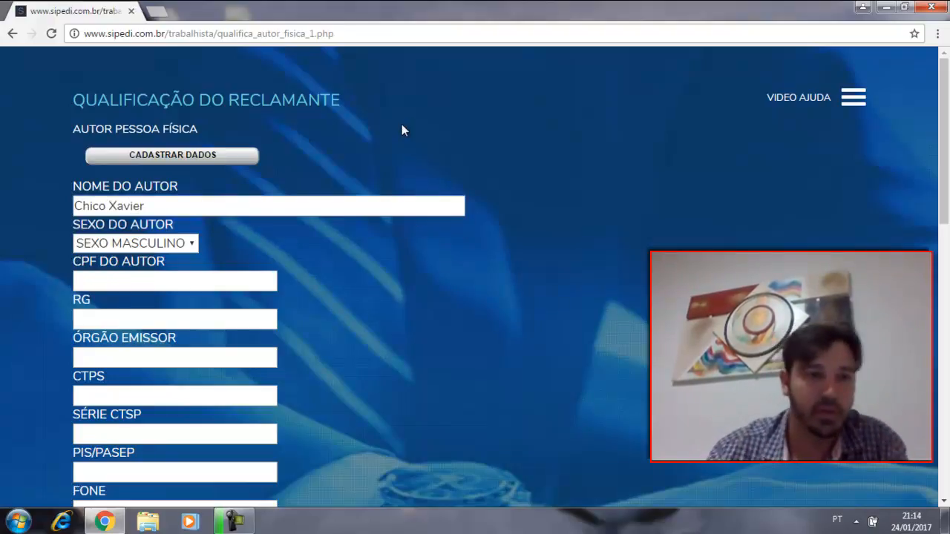
left_click(191, 243)
left_click(195, 242)
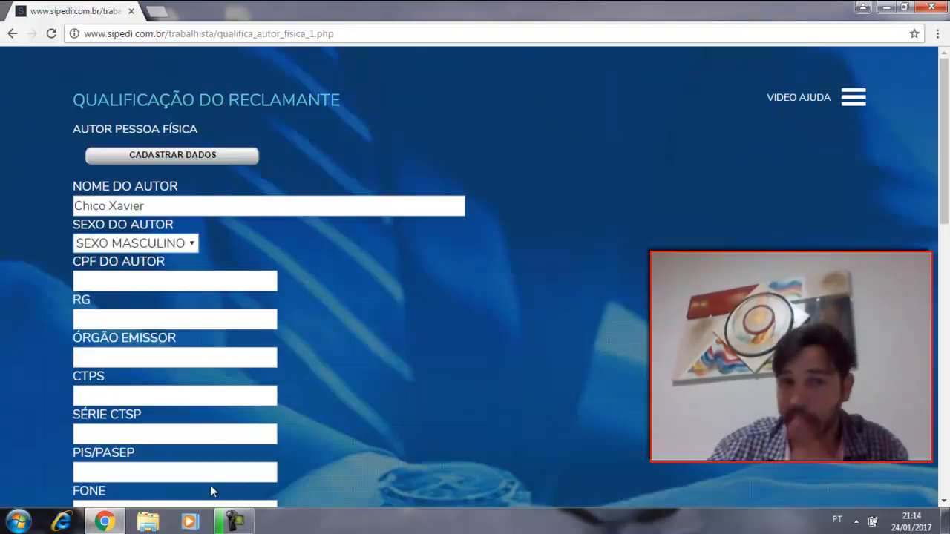
left_click(194, 160)
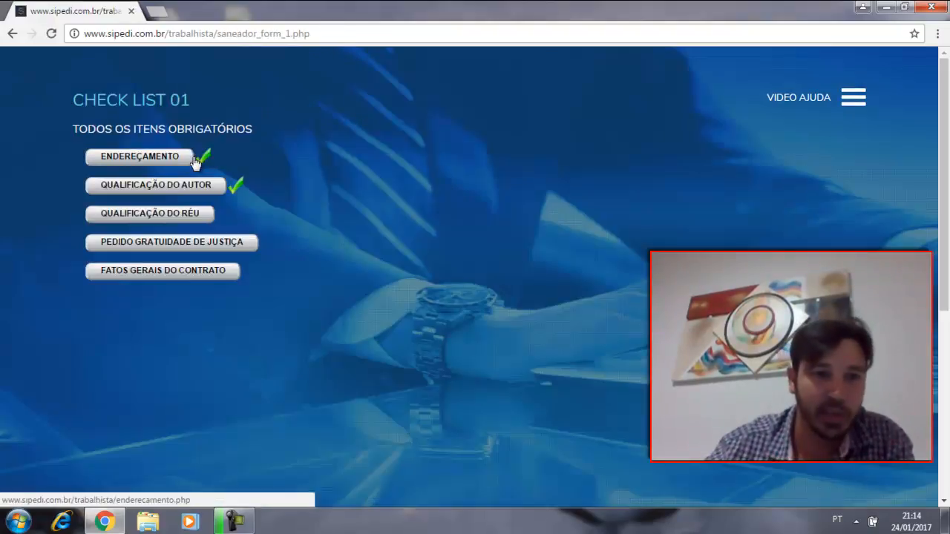
Step: Start the defendant's qualification as Pessoa Jurídica and set the defendant's name to Supermercado Walmart
left_click(164, 217)
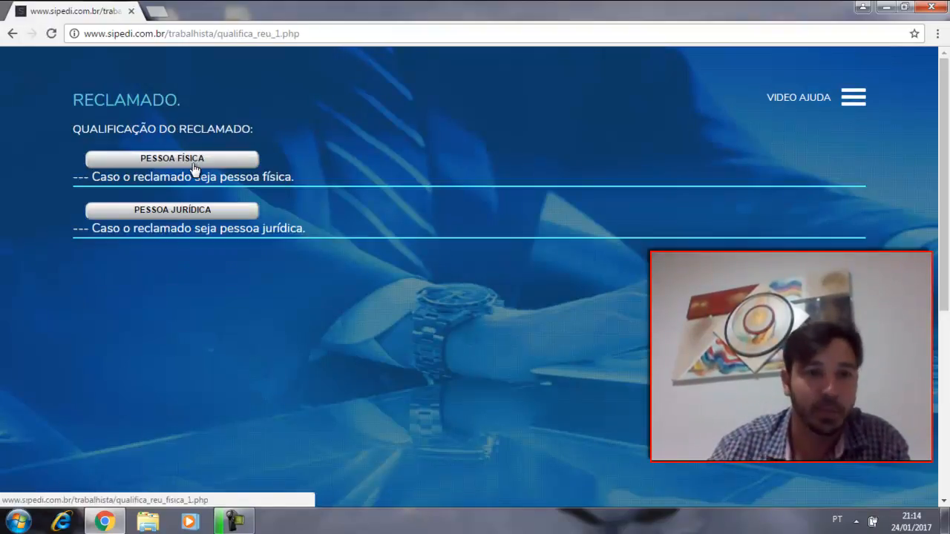
left_click(168, 210)
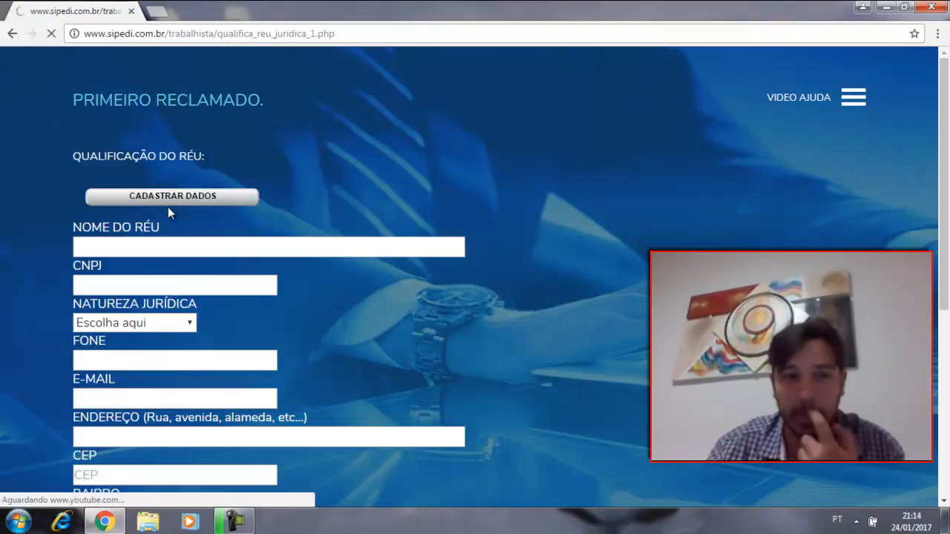
left_click(177, 243)
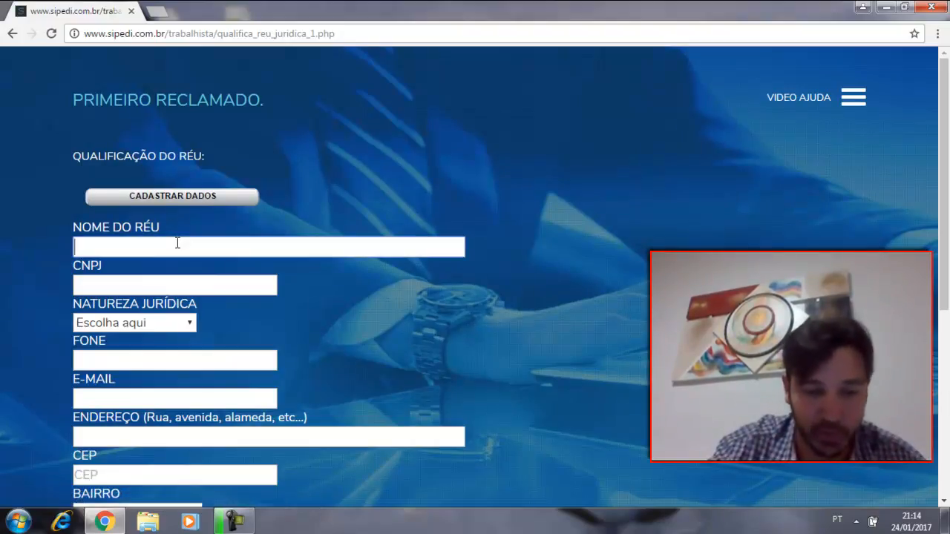
type("Sup")
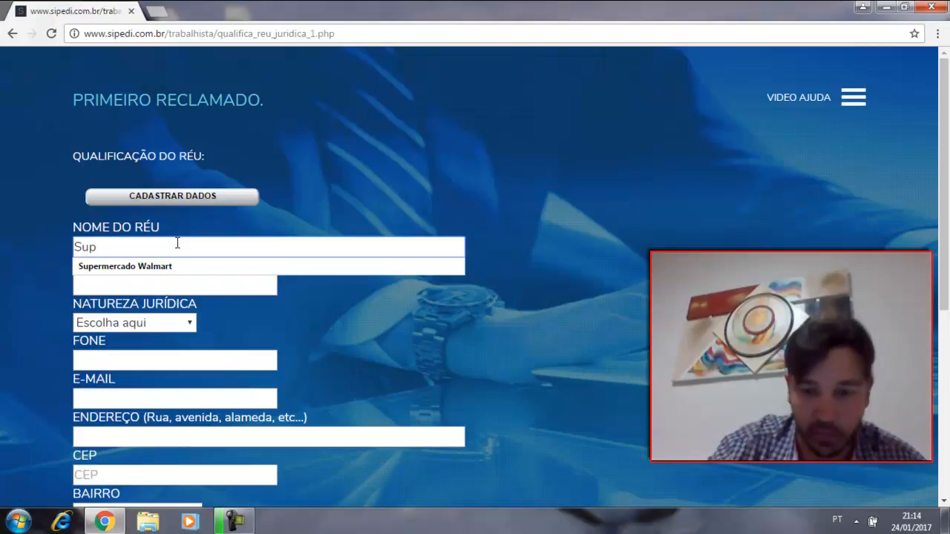
left_click(171, 266)
Step: Enter the defendant's CNPJ, set the legal nature to Direito Privado, and conclude the registration without adding a second defendant
left_click(164, 292)
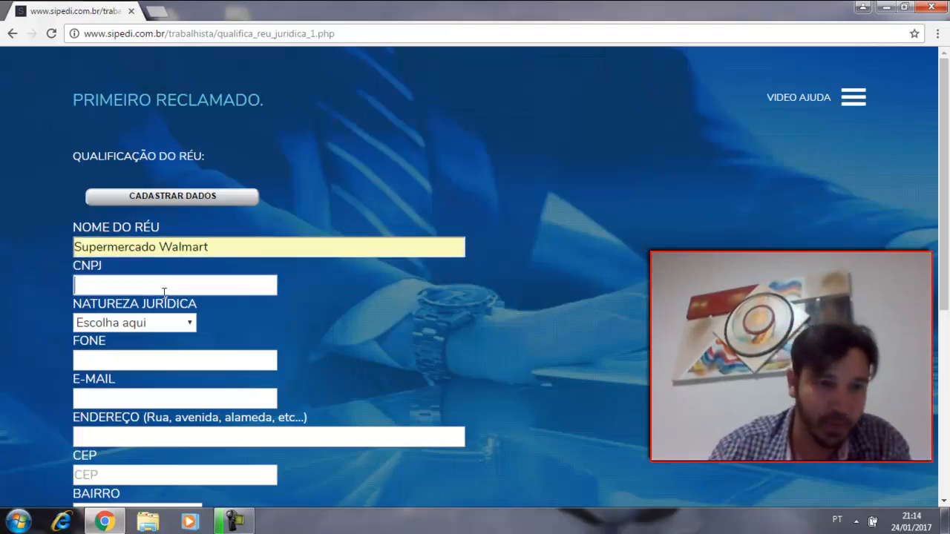
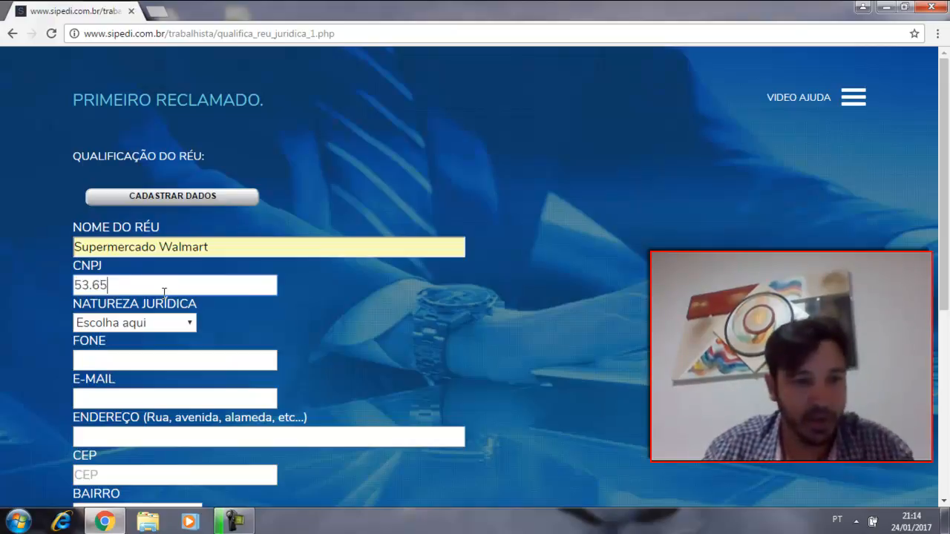
left_click(175, 324)
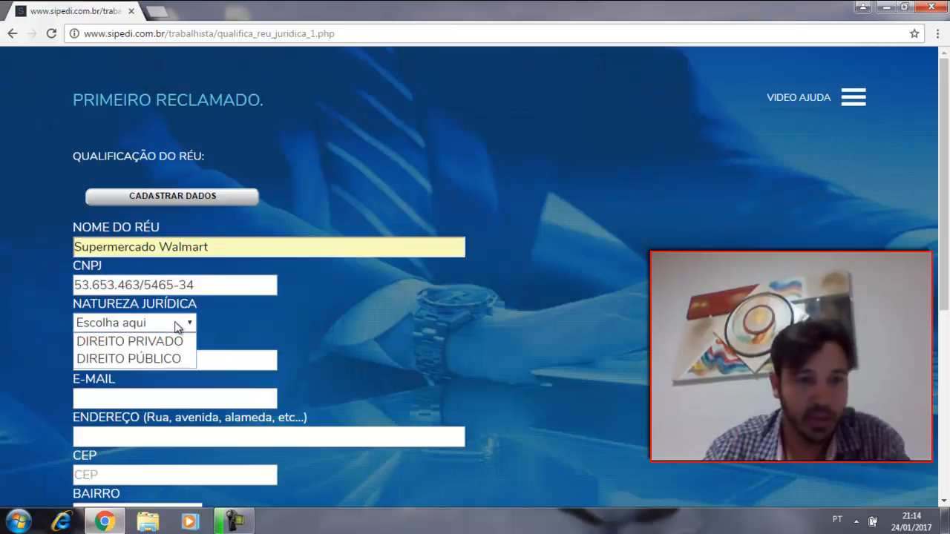
left_click(171, 343)
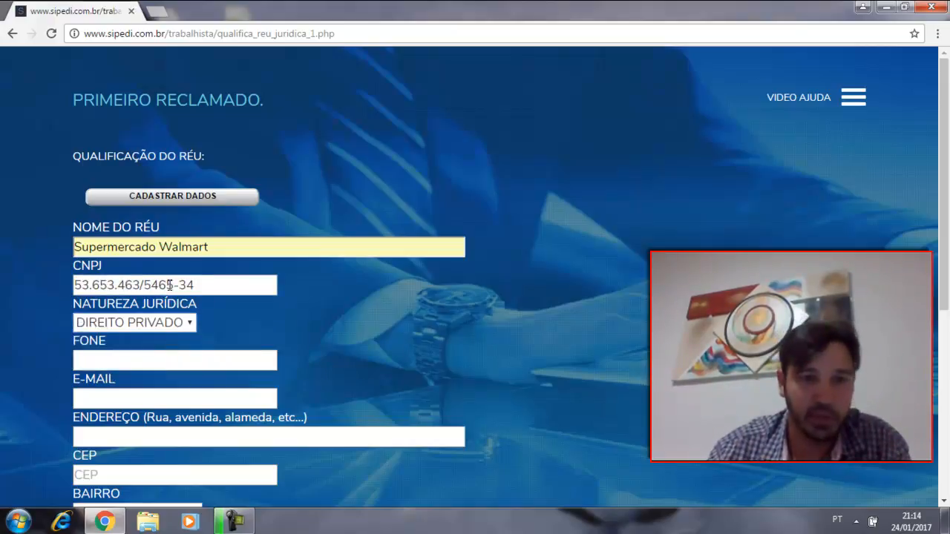
left_click(184, 201)
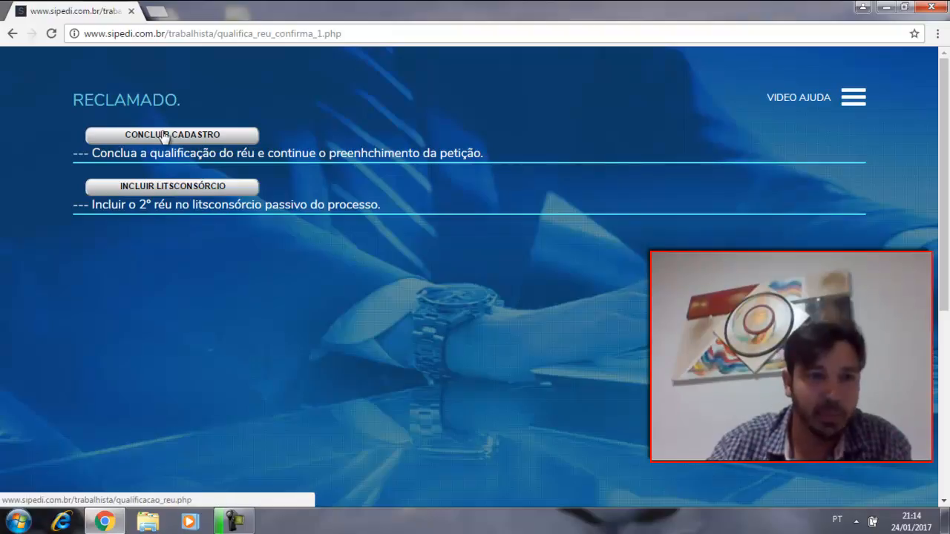
left_click(177, 135)
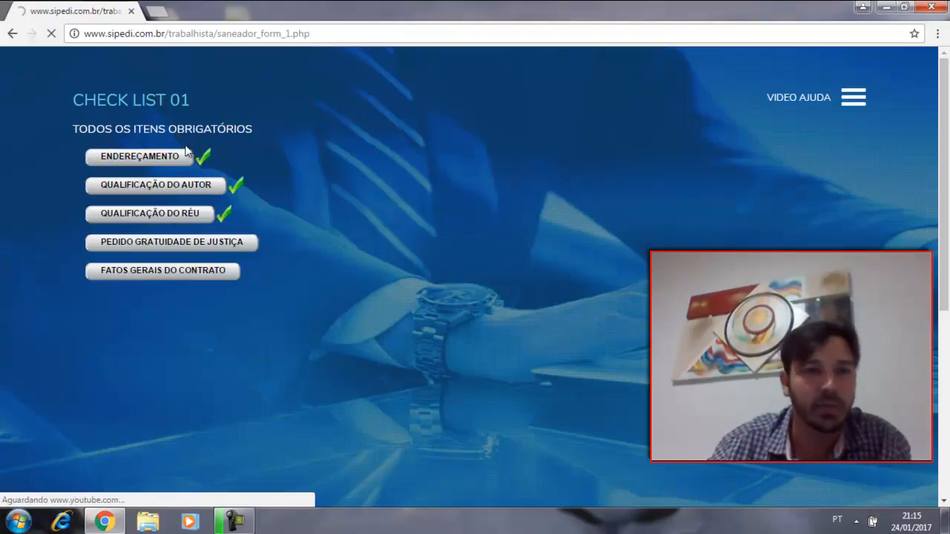
Step: Register the Pedido Gratuidade de Justiça item of the checklist
left_click(199, 250)
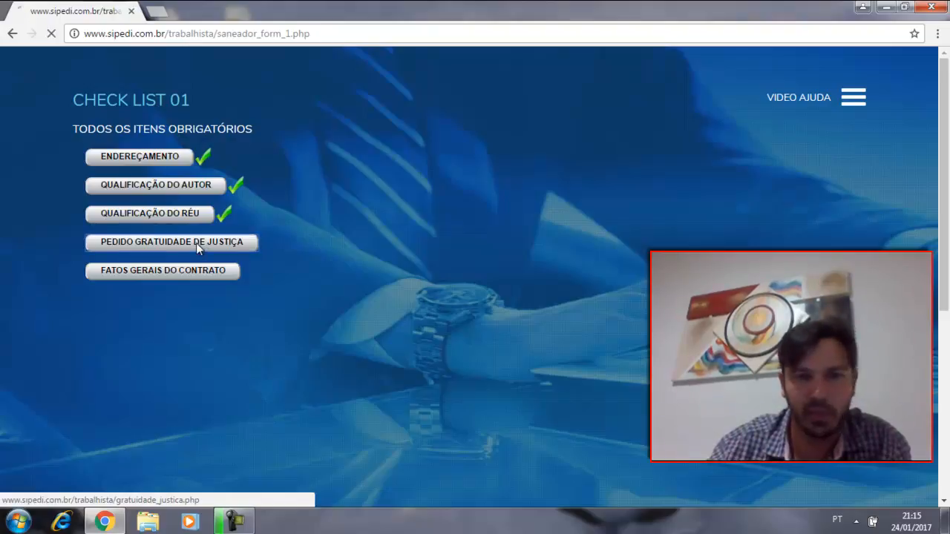
left_click(173, 121)
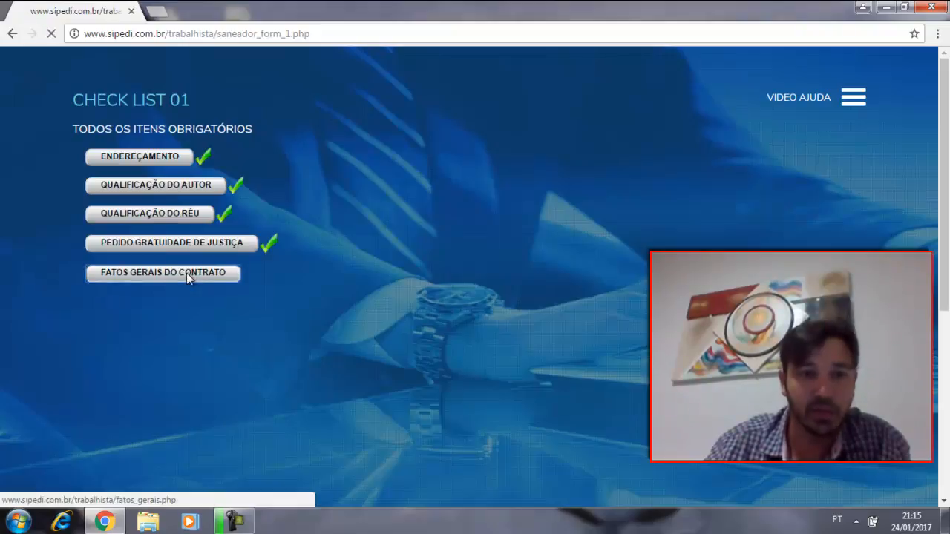
Step: Open the Fatos Gerais do Contrato checklist item and enter "auxiliar administrativo" as the Função Exercida
left_click(186, 276)
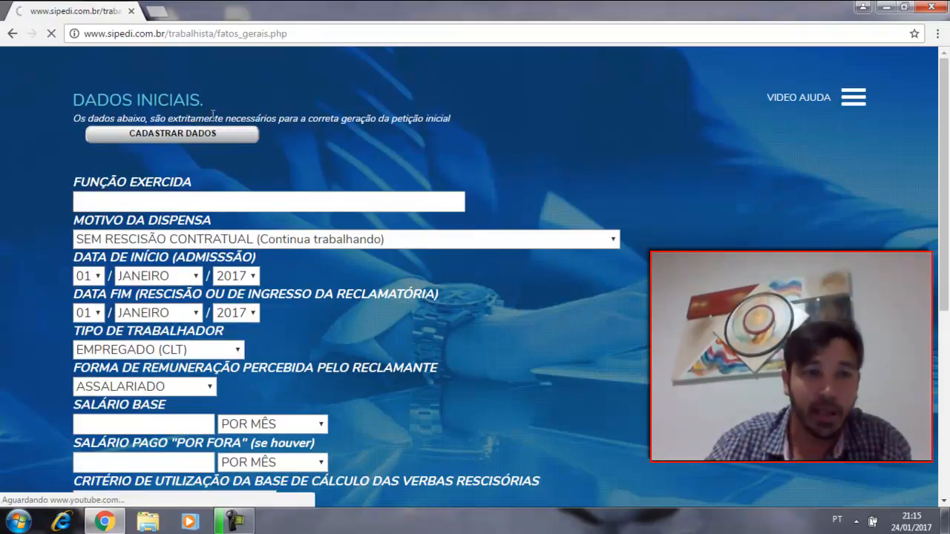
scroll(164, 289, "down", 2)
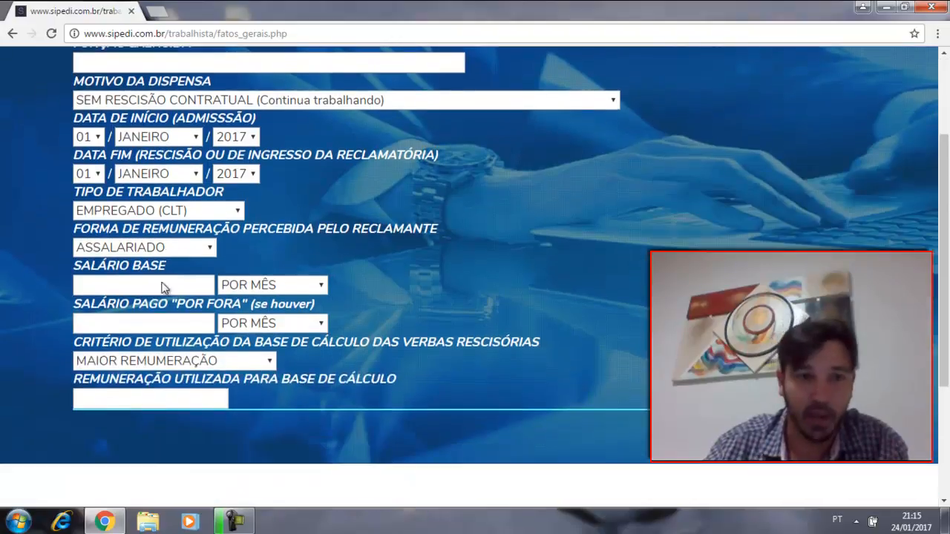
scroll(163, 288, "up", 1)
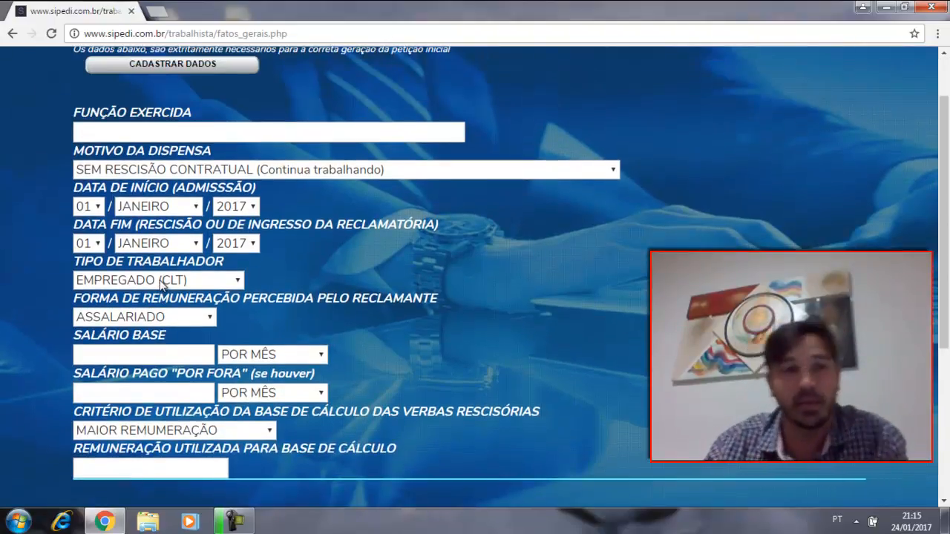
left_click(137, 133)
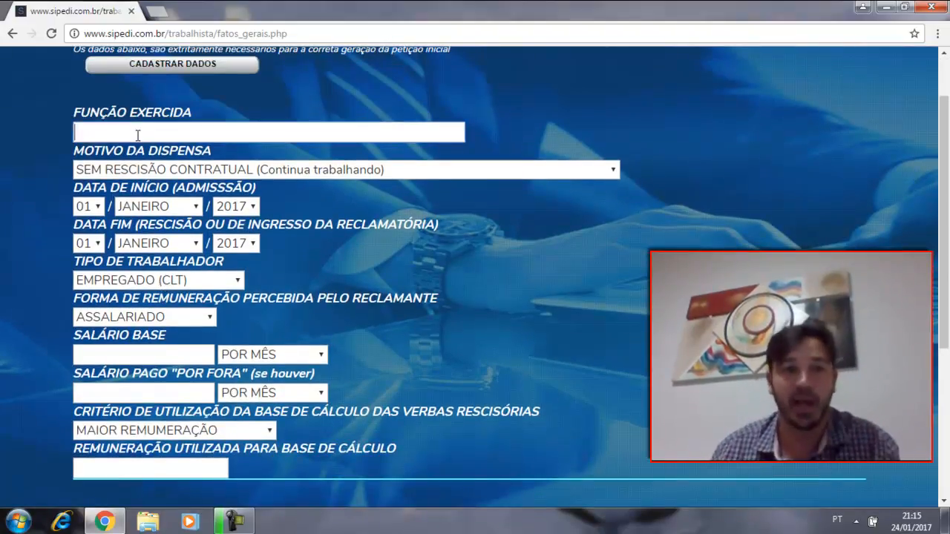
type("aux")
key("BackSpace")
type("zil")
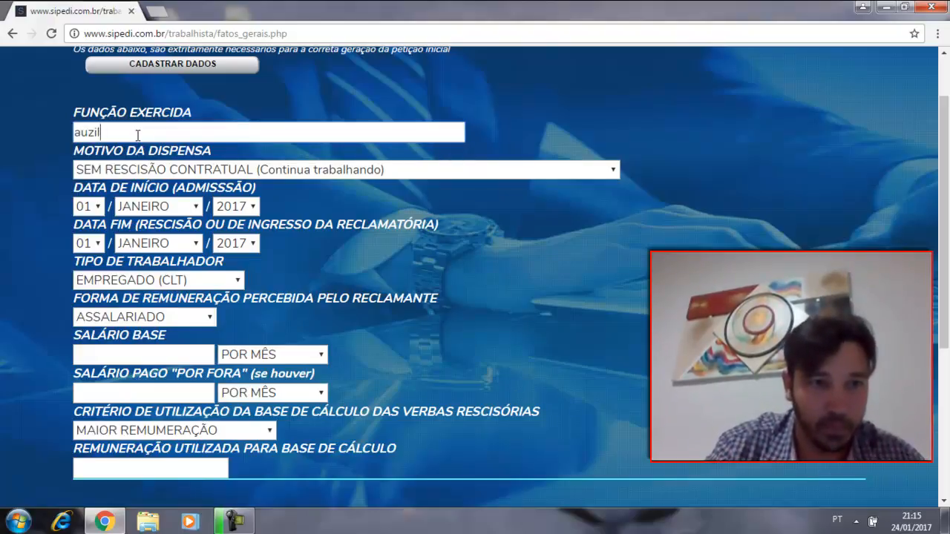
key("BackSpace")
type("xiliar ")
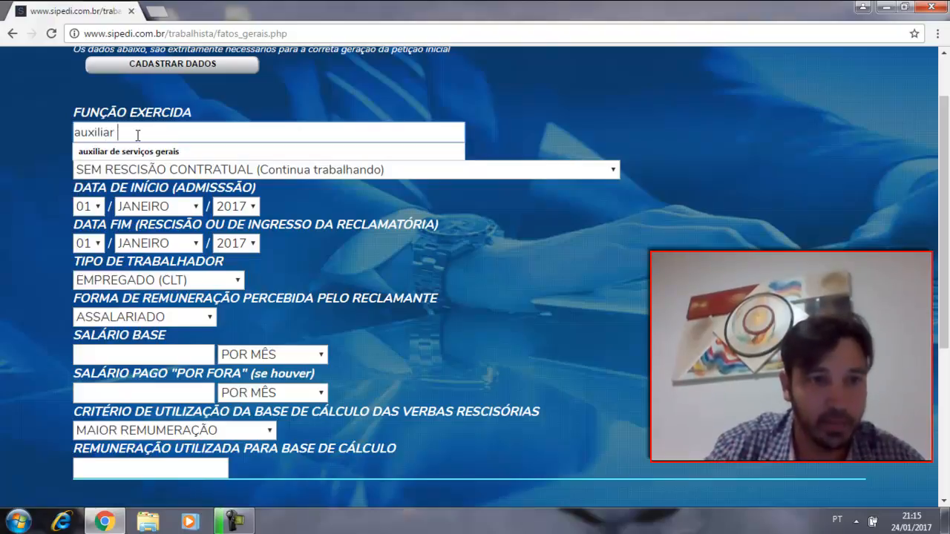
type("administra")
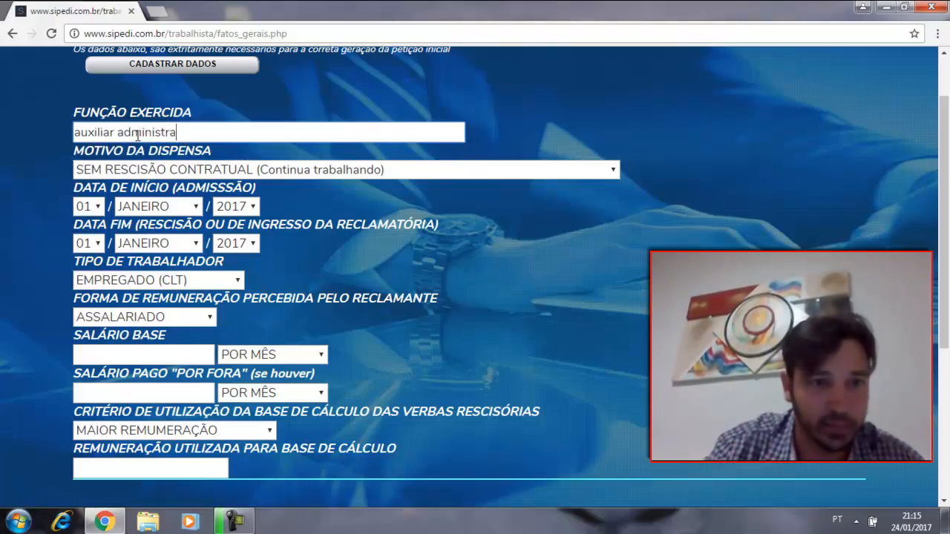
type("tivo")
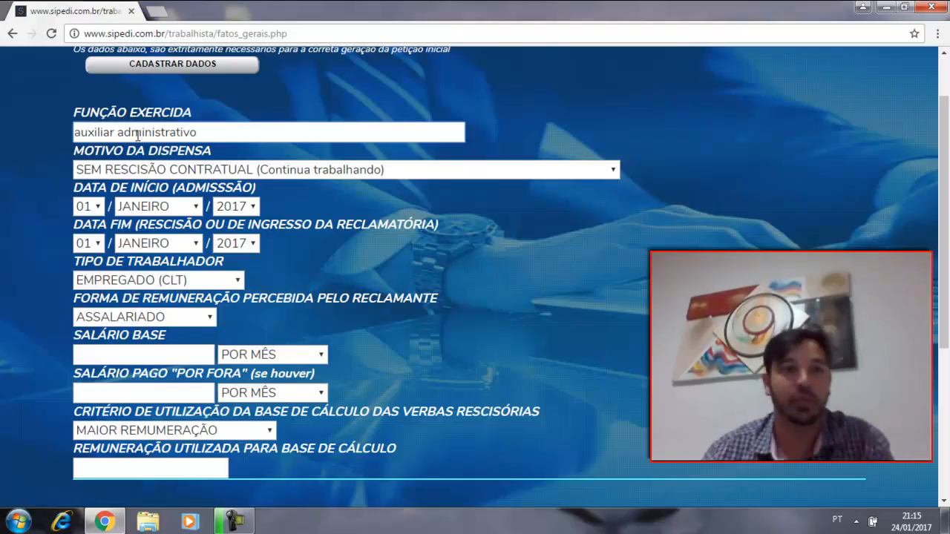
Step: Set the Motivo da Dispensa to Dispensa sem Justa Causa and the admission date to 15 Fevereiro 2013
left_click(240, 173)
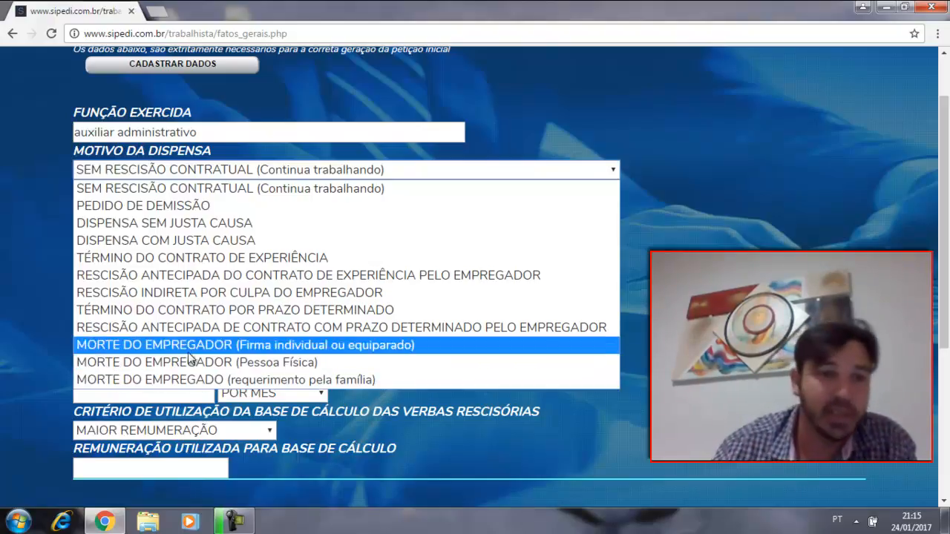
left_click(180, 226)
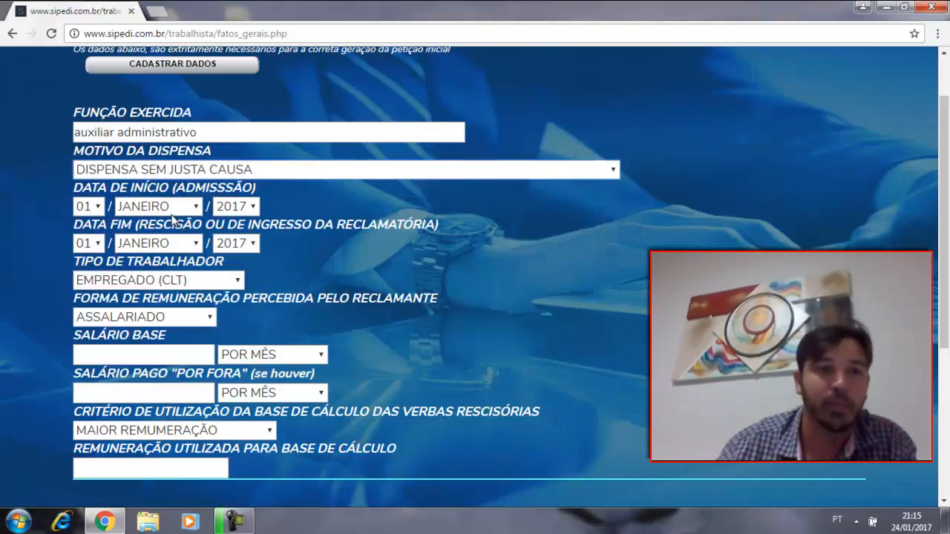
left_click(93, 207)
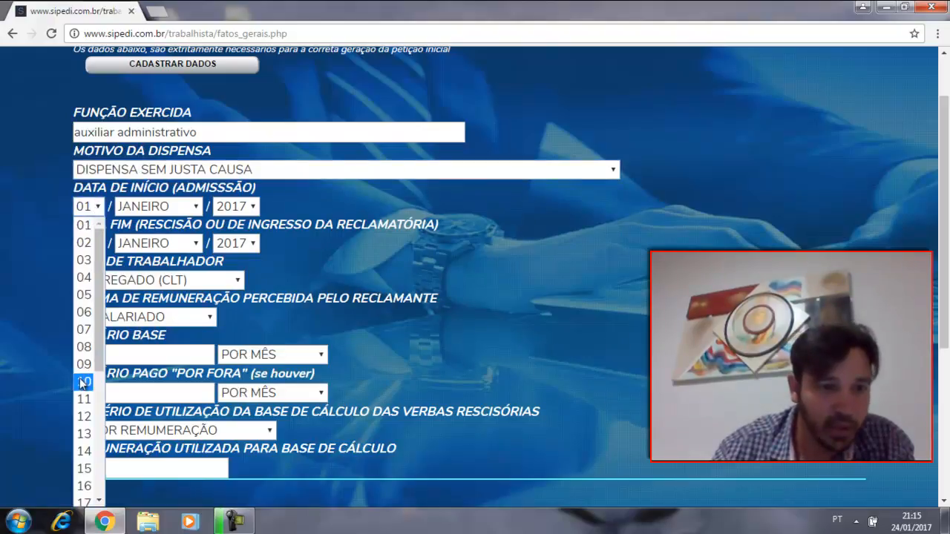
left_click(84, 469)
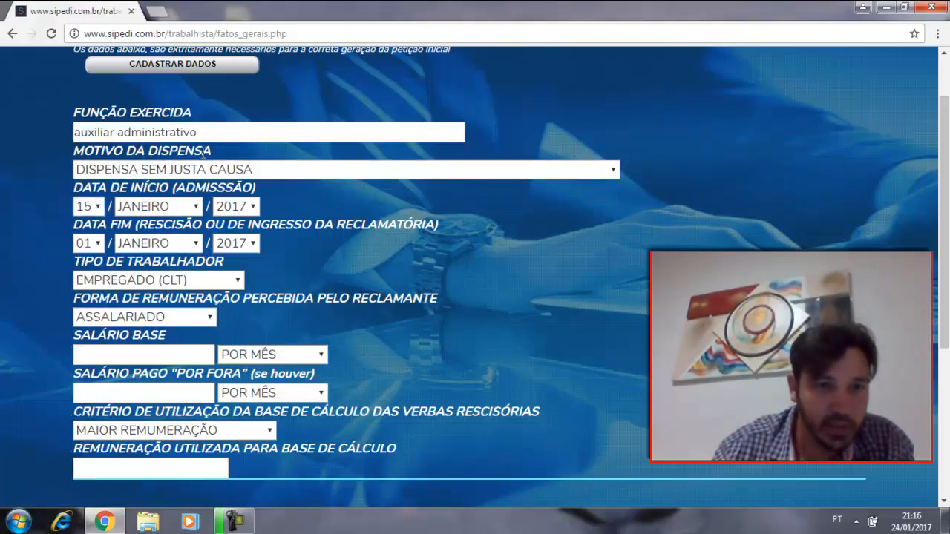
left_click(192, 208)
left_click(149, 242)
left_click(253, 207)
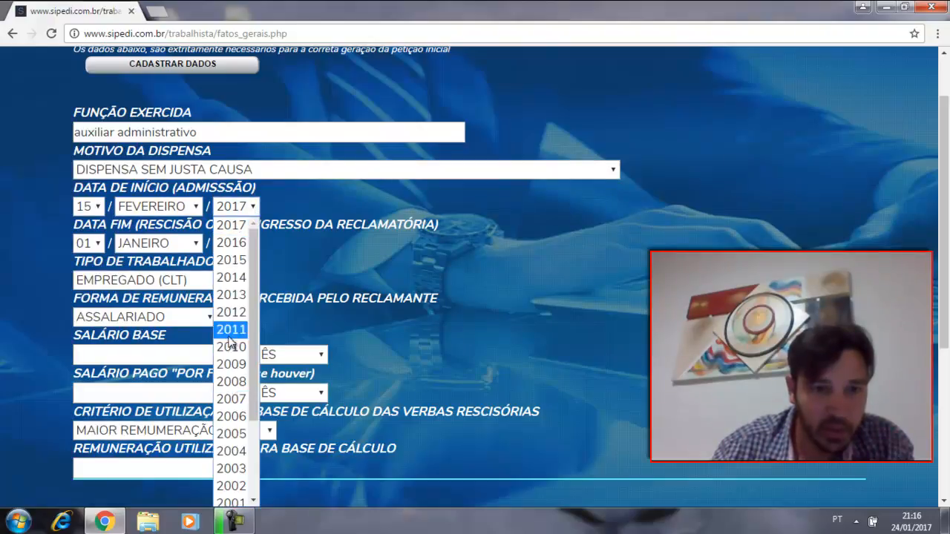
left_click(232, 295)
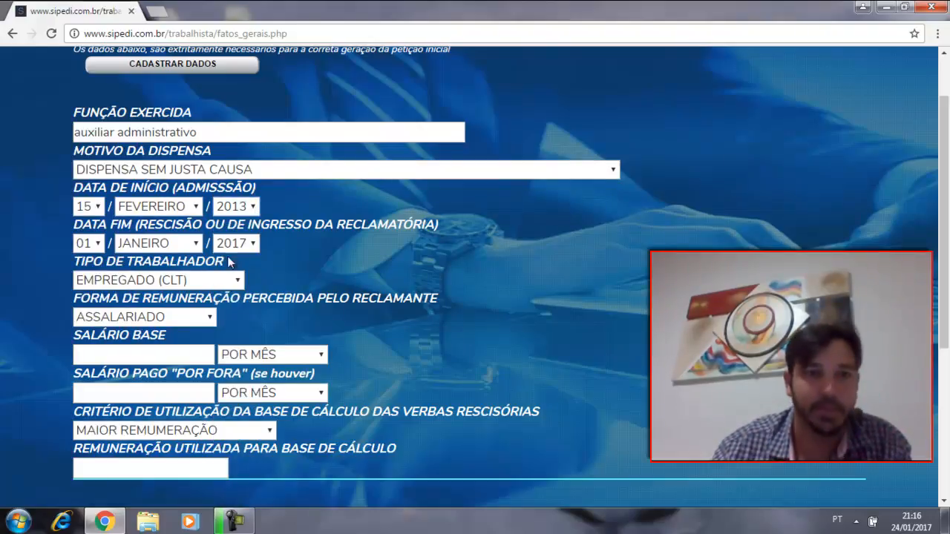
Step: Set the contract end date to 24 Janeiro 2017 and choose Empregado (CLT) as the Tipo de Trabalhador
left_click(89, 244)
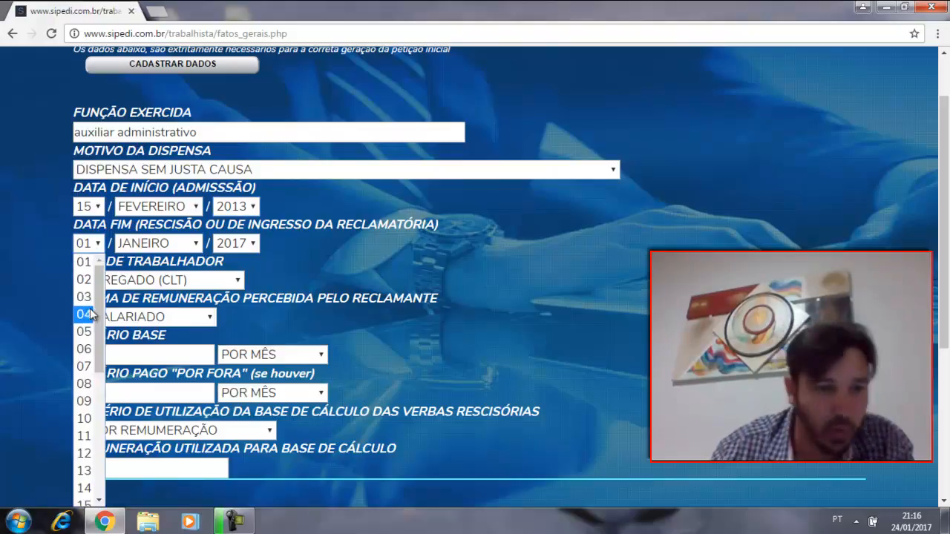
scroll(86, 396, "down", 4)
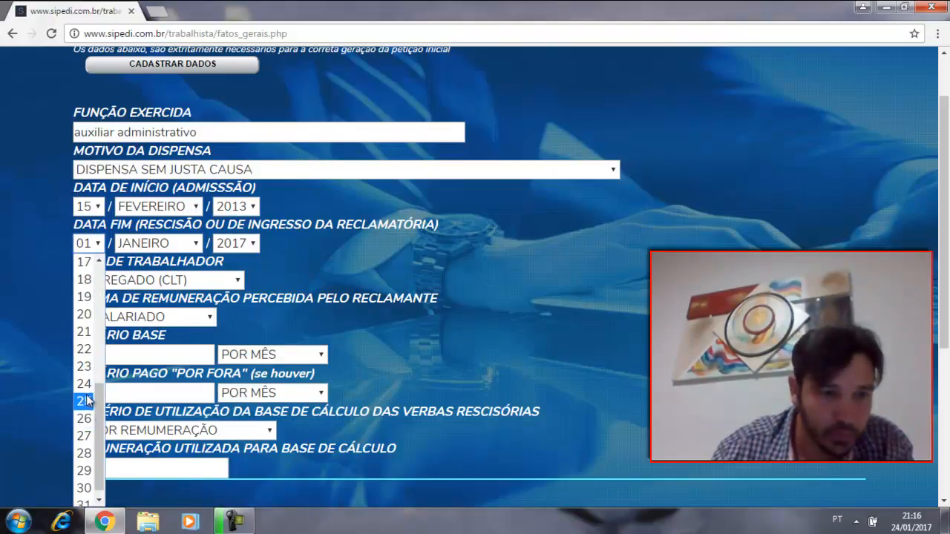
left_click(85, 383)
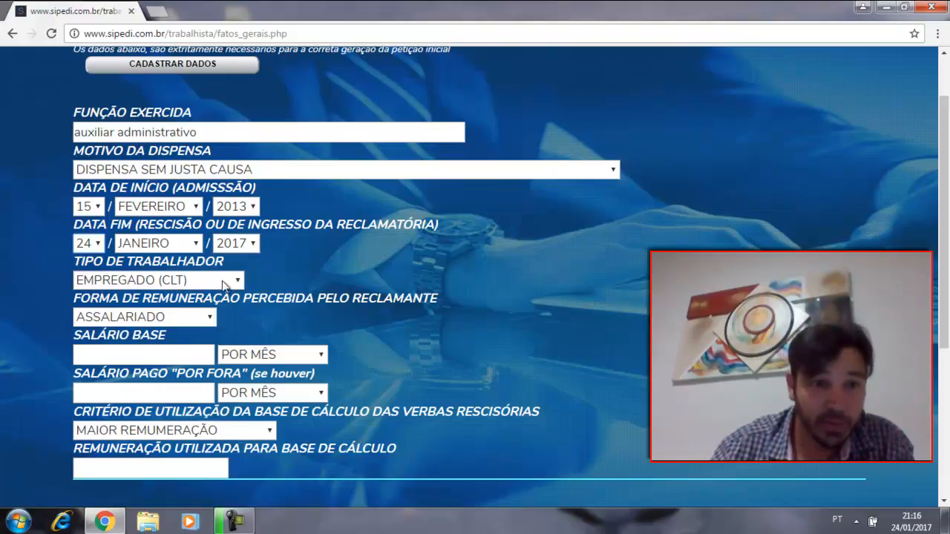
left_click(225, 286)
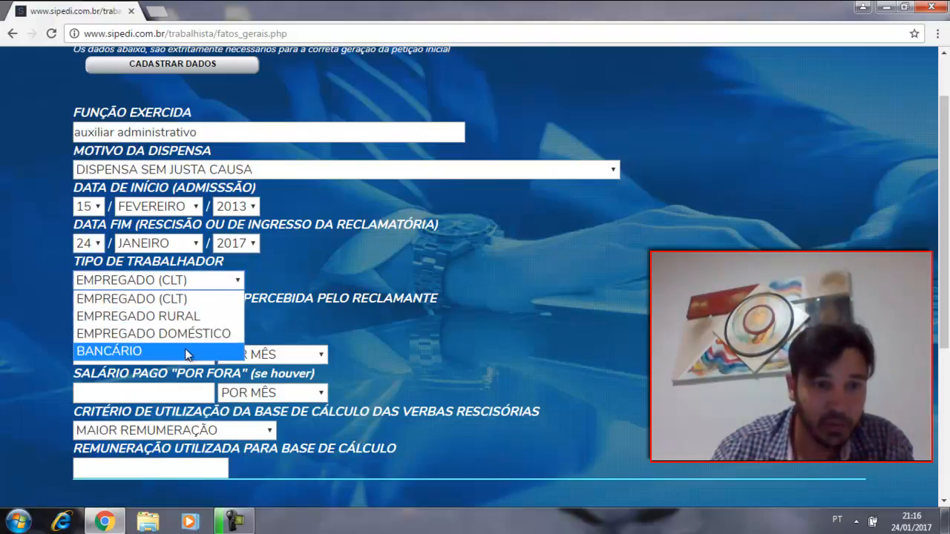
left_click(187, 298)
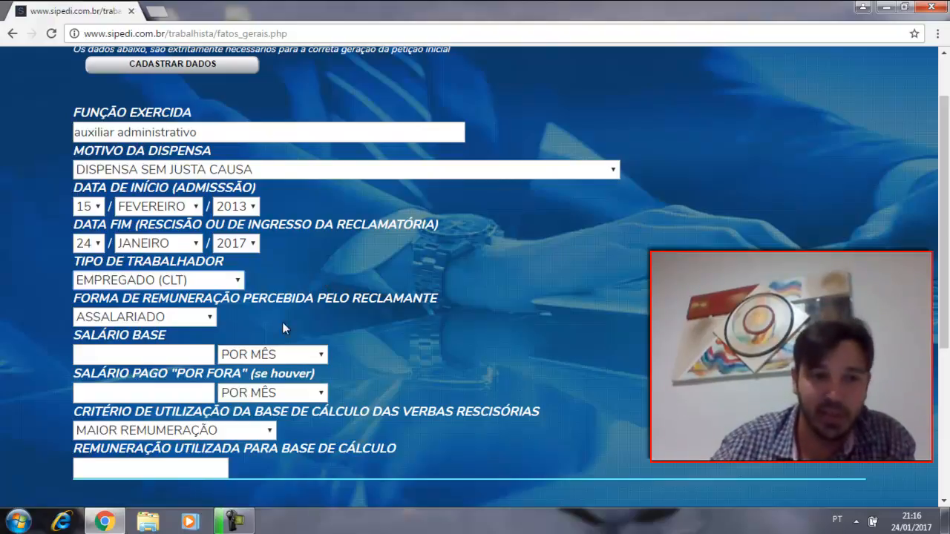
Step: Set the Salário Base to 11,25 Por Hora, leaving the Salário Pago "Por Fora" blank
left_click(163, 354)
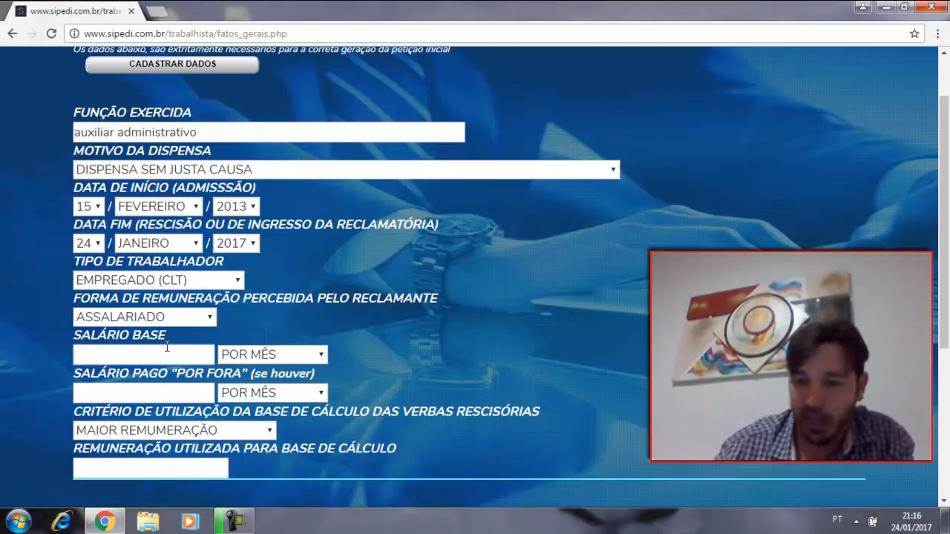
type("11,25")
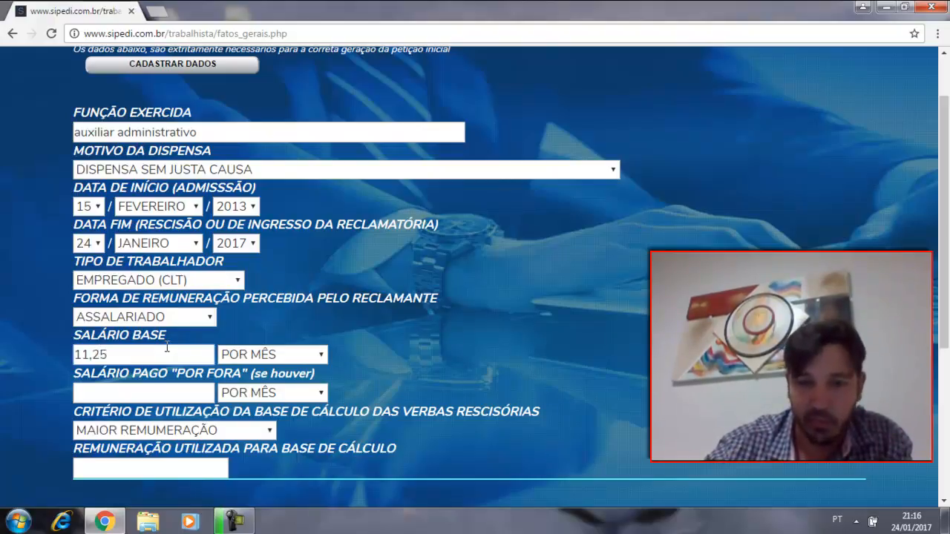
left_click(307, 359)
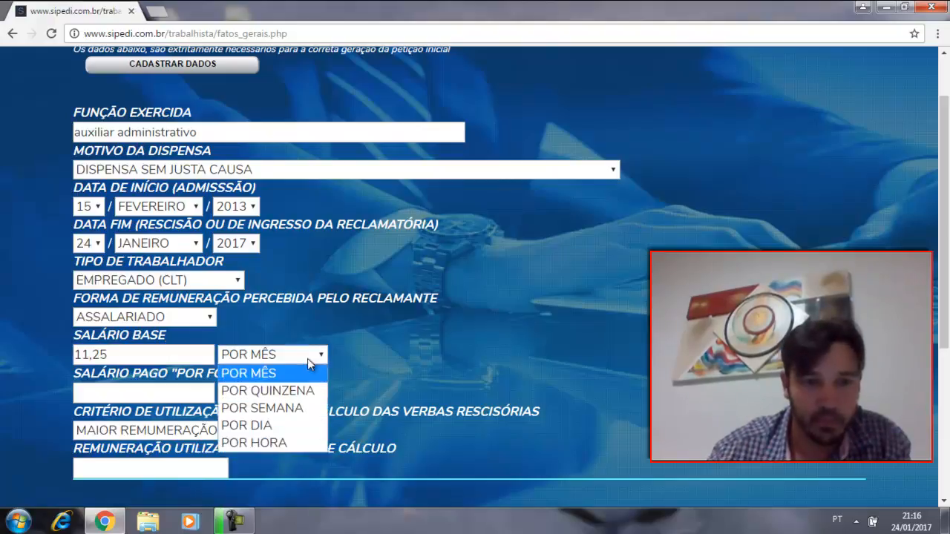
left_click(272, 444)
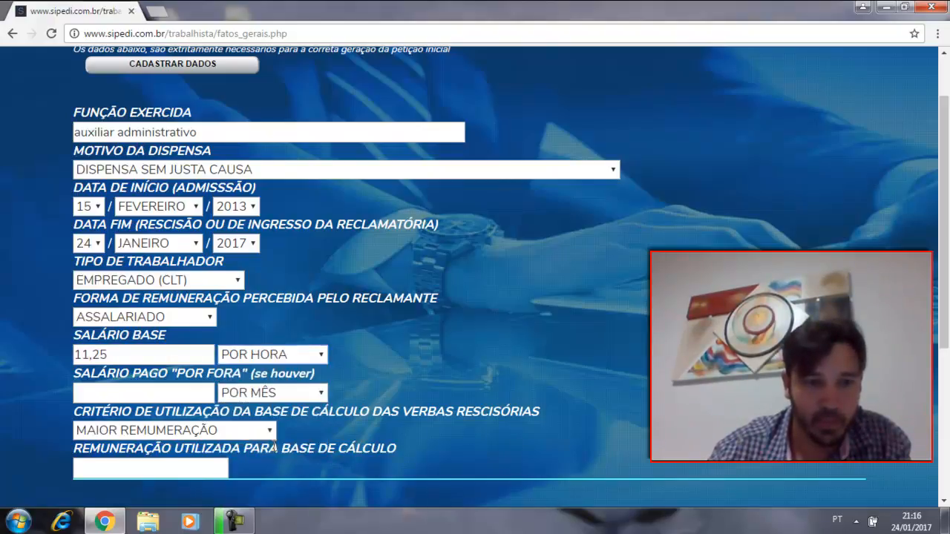
left_click(103, 394)
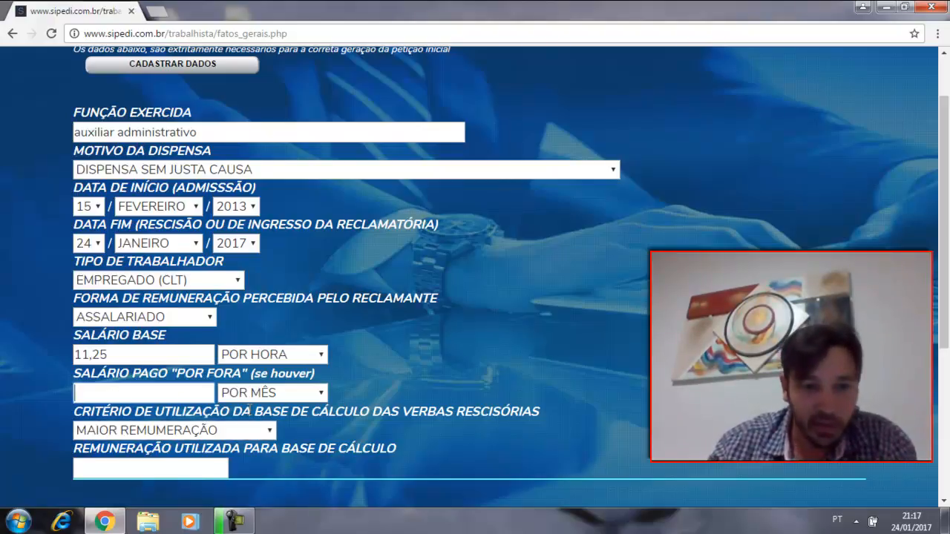
Step: Set the severance calculation criterion to Última Remuneração with a base remuneration of 2300,00, and register the contract data
left_click(254, 430)
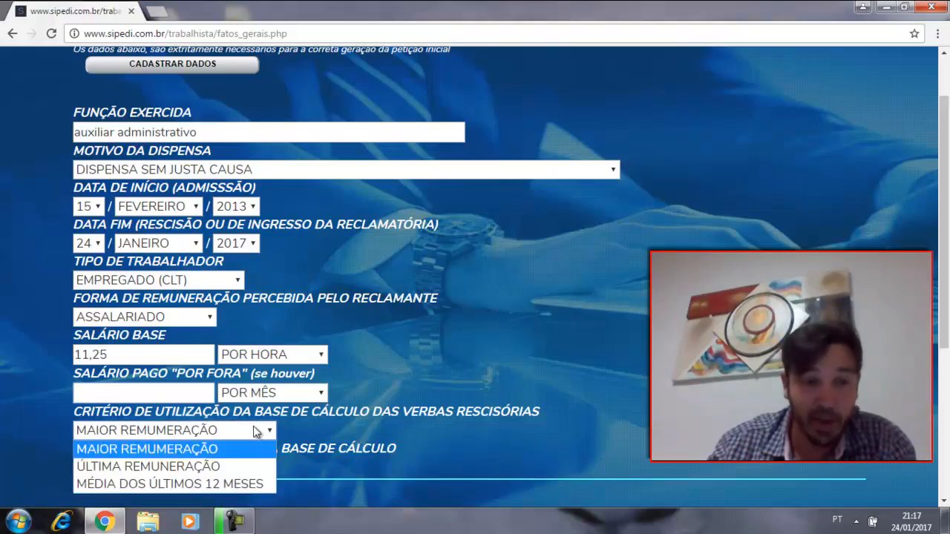
left_click(237, 468)
left_click(119, 467)
type("120,00")
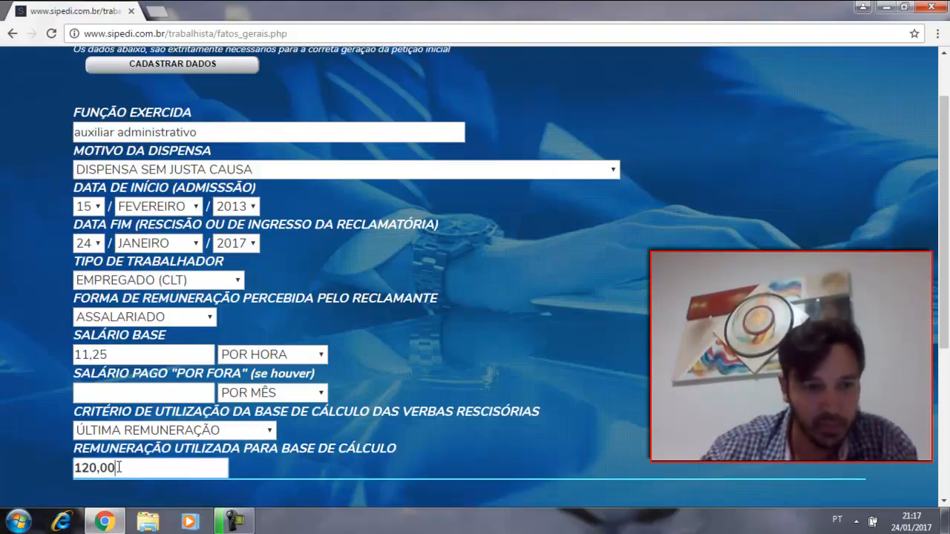
key("BackSpace")
key("BackSpace")
key("BackSpace")
key("BackSpace")
key("BackSpace")
key("BackSpace")
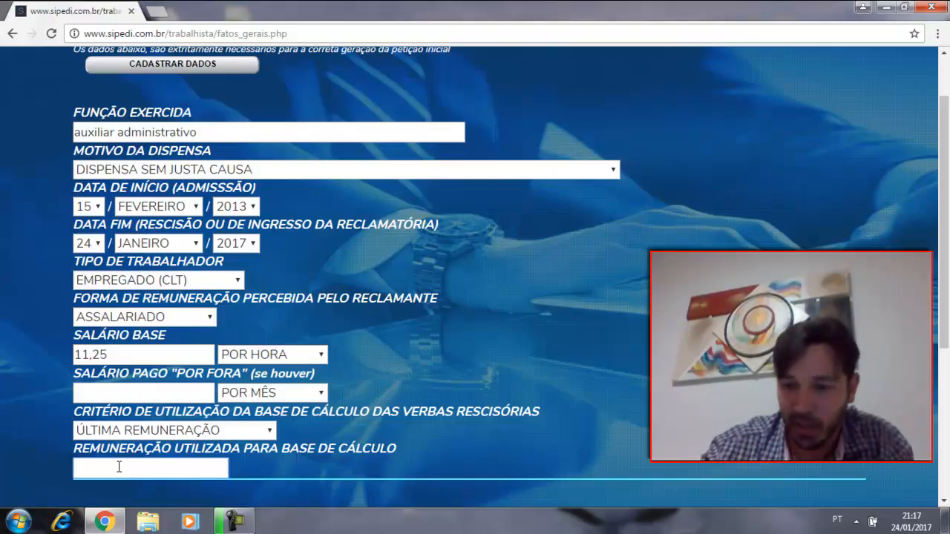
type("2300,0")
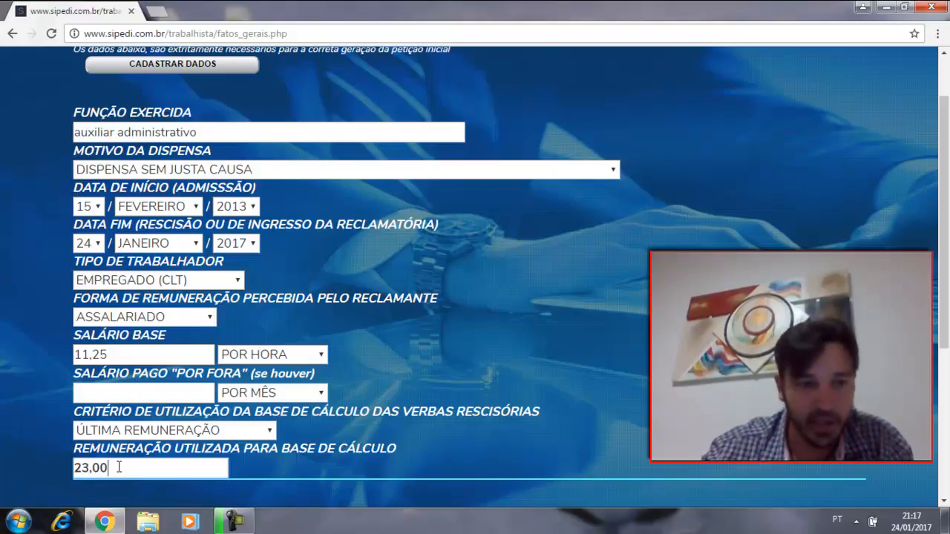
type("0")
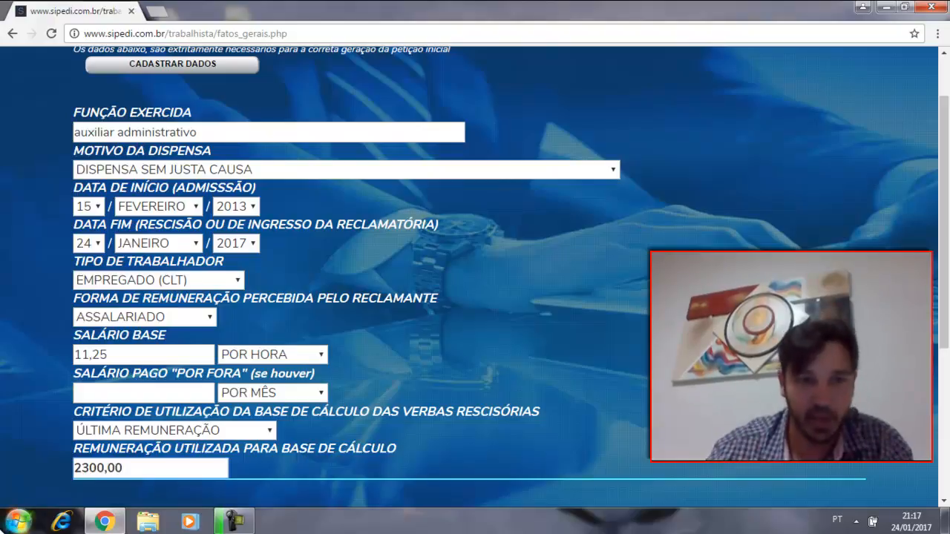
scroll(523, 342, "up", 1)
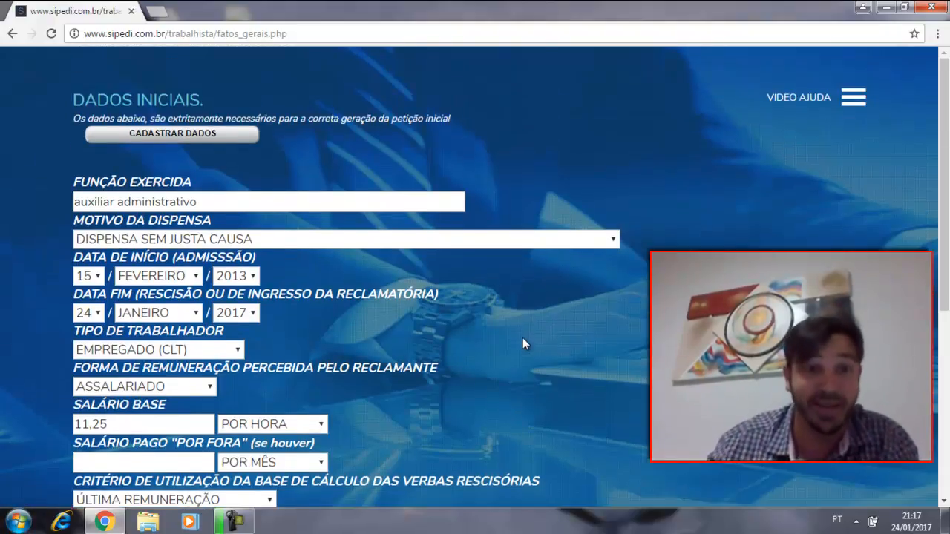
left_click(178, 134)
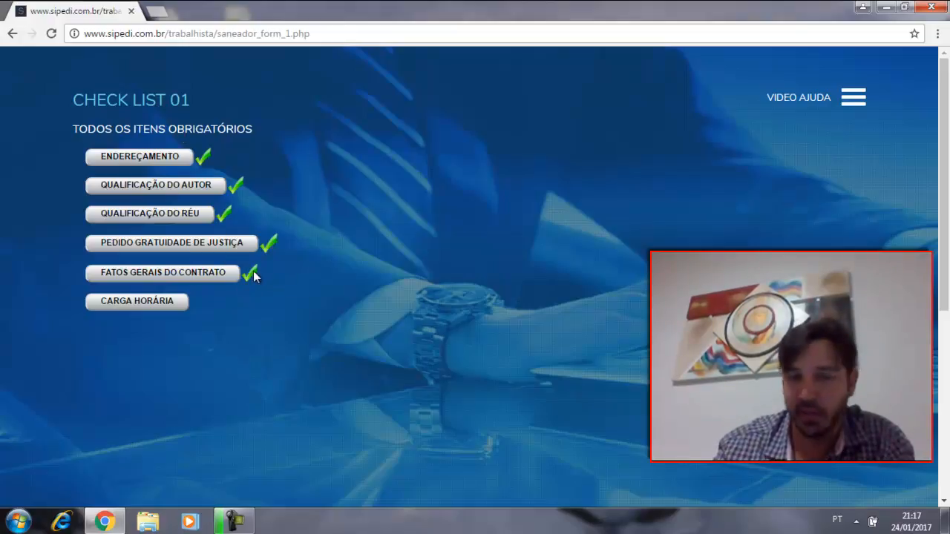
Step: Open the Carga Horária item and choose 8 Horas Diária e 44 Semanais with the Fixa form of Cumprimento da Jornada
left_click(130, 303)
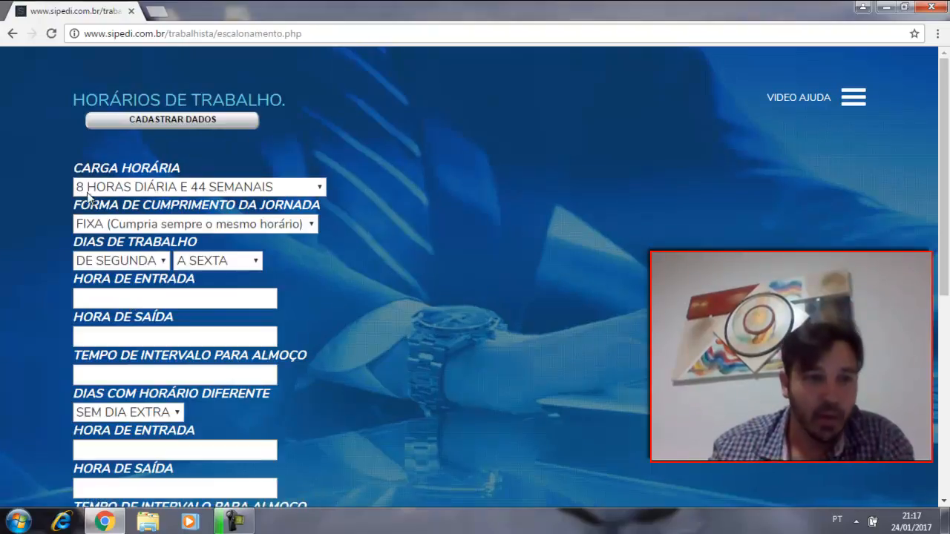
left_click(267, 187)
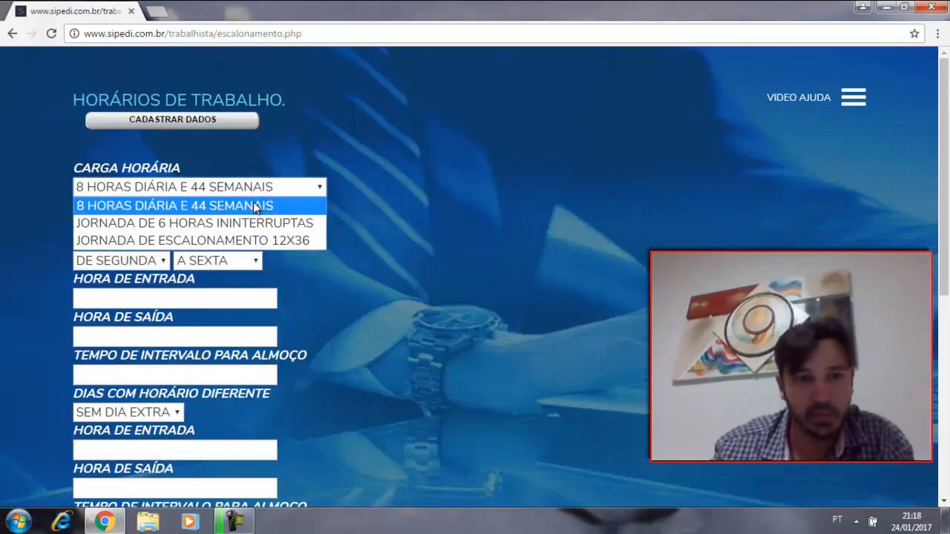
left_click(254, 241)
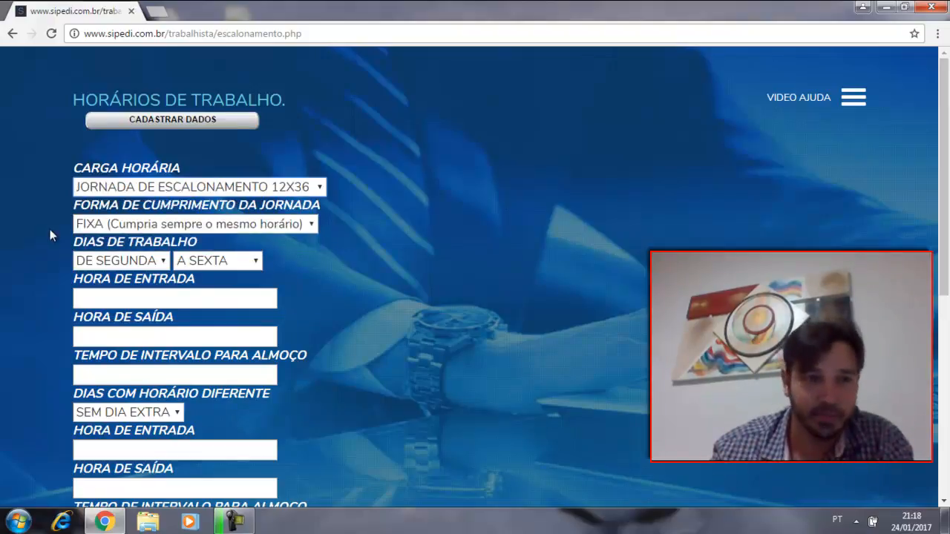
left_click(239, 225)
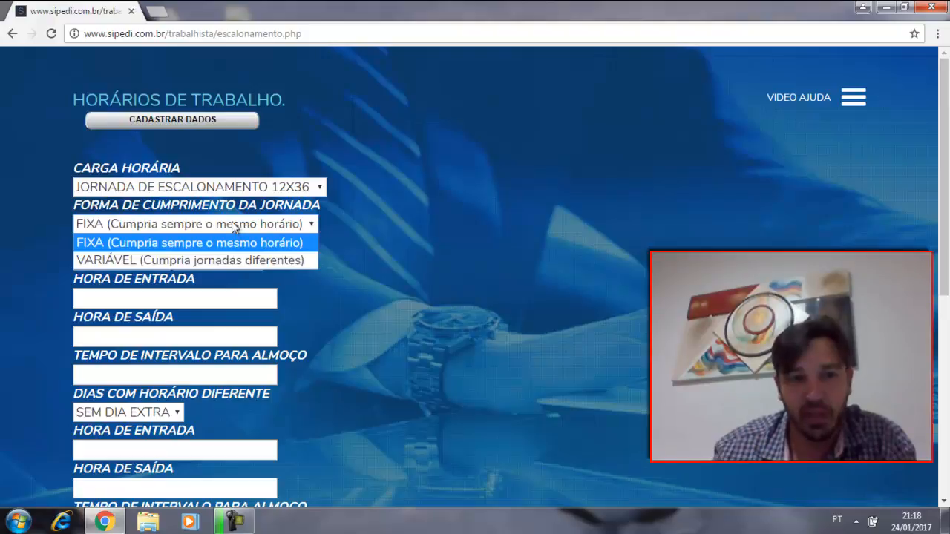
left_click(235, 227)
left_click(275, 187)
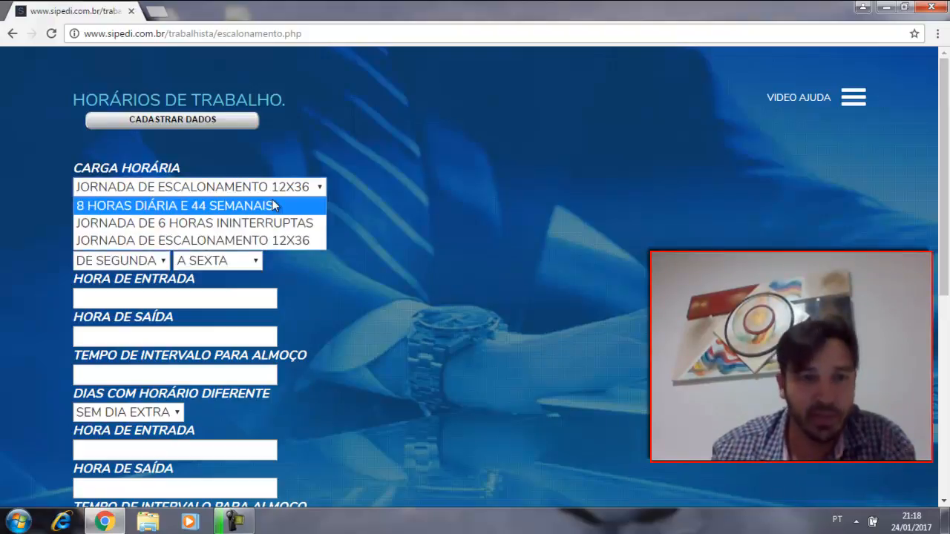
left_click(271, 206)
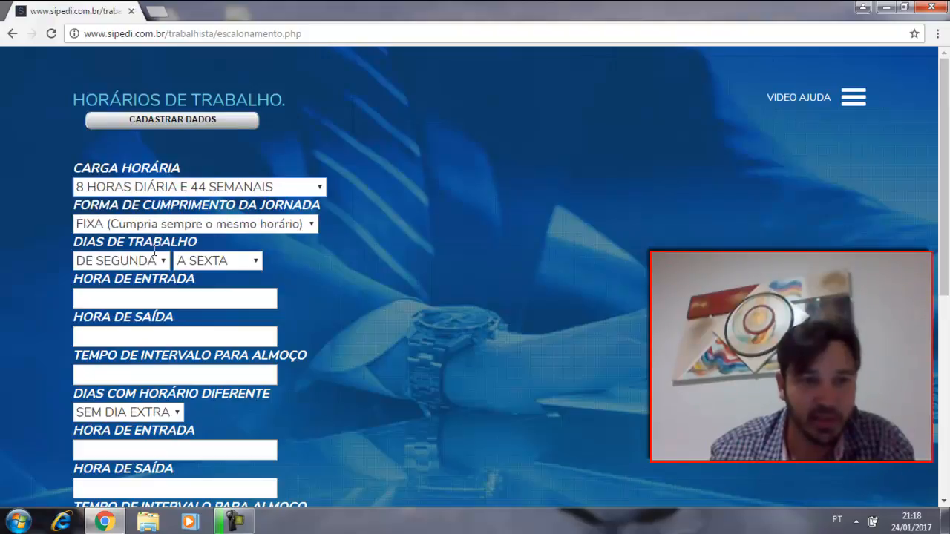
Step: Enter 07:00 as the Hora de Entrada, 18:00 as the Hora de Saída and 01:20 as the lunch interval for Segunda a Sexta
left_click(156, 292)
type("07:00")
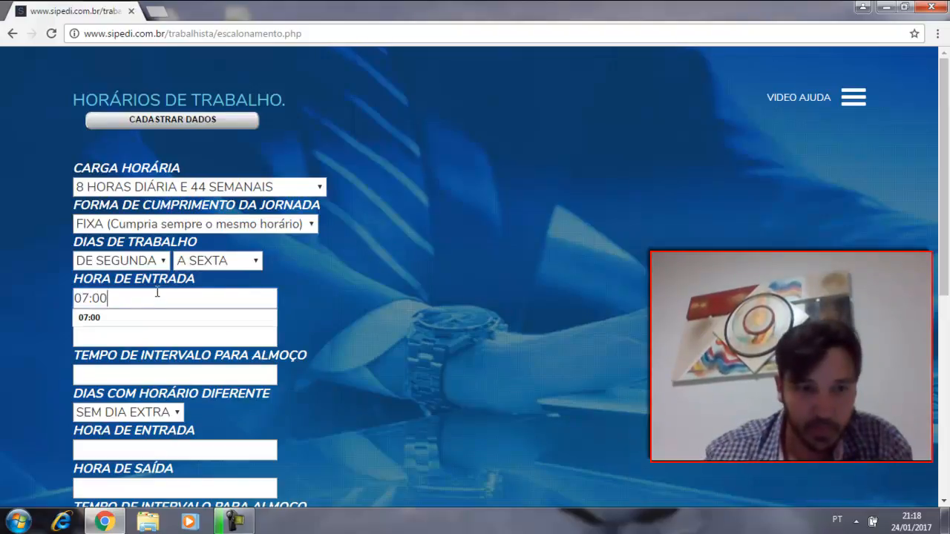
left_click(141, 328)
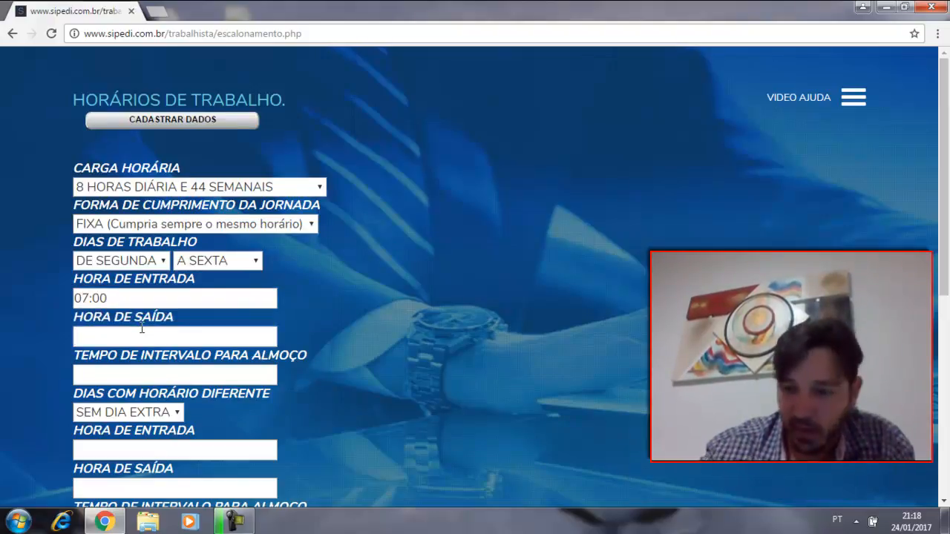
type("18:00")
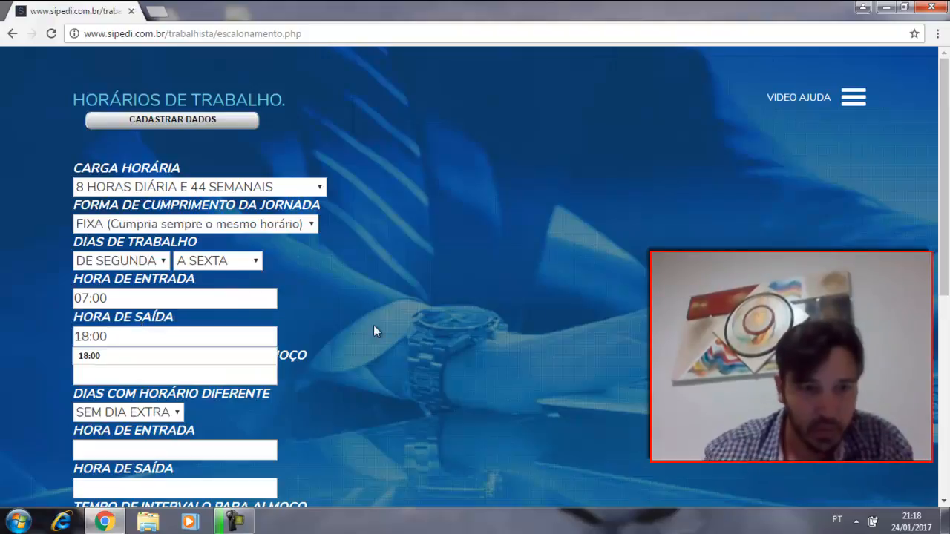
left_click(208, 400)
left_click(180, 377)
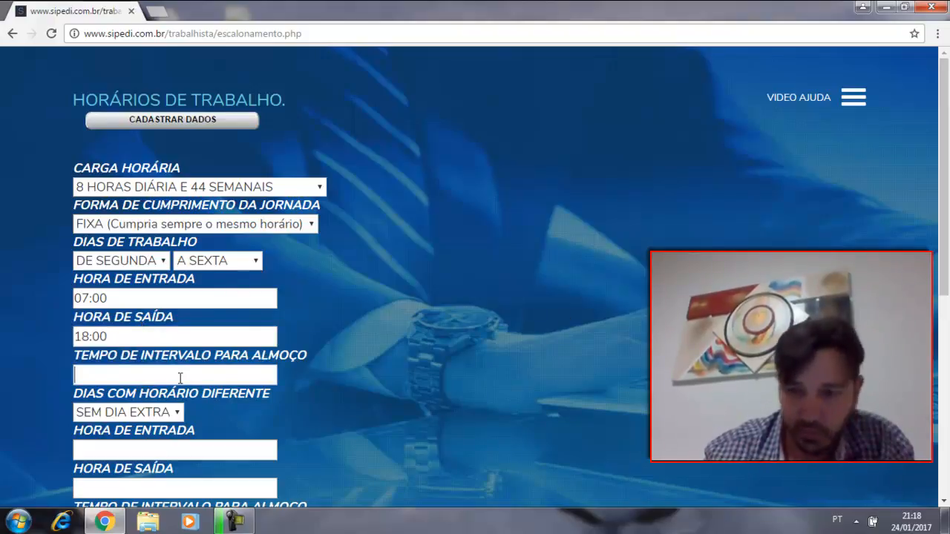
type("01")
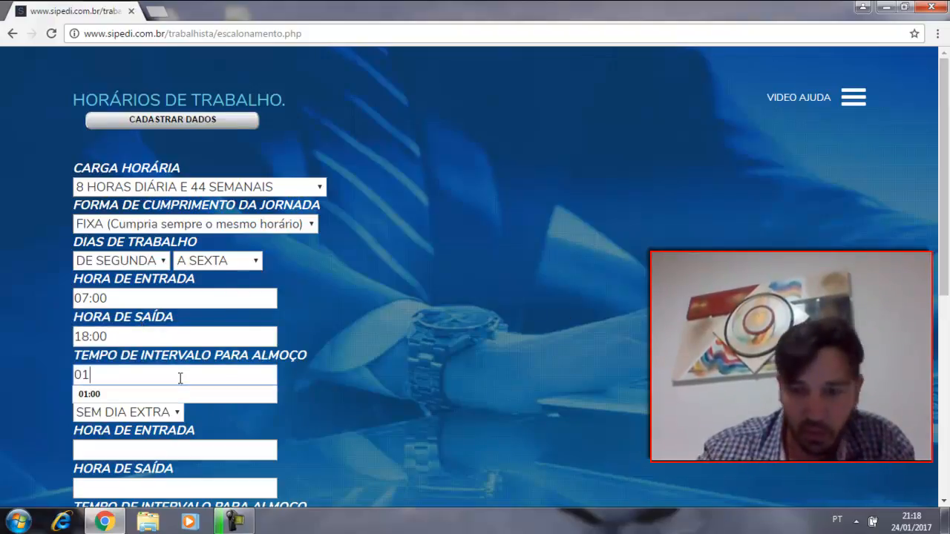
type(":20")
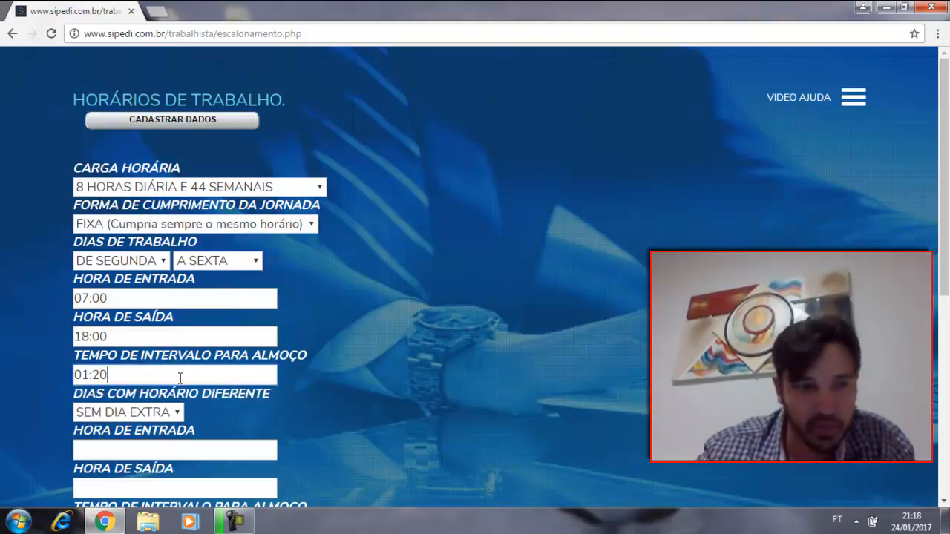
Step: Set the Porcentagem do Adicional de Horas Extras to 65 and its Previsão do Percentual to CCT, leaving the different-day hours blank
scroll(288, 313, "down", 2)
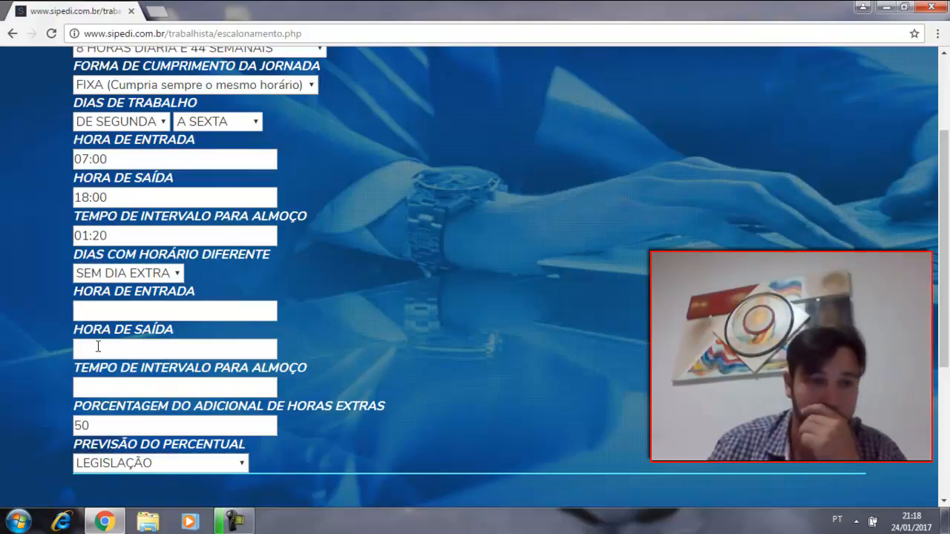
left_click(141, 383)
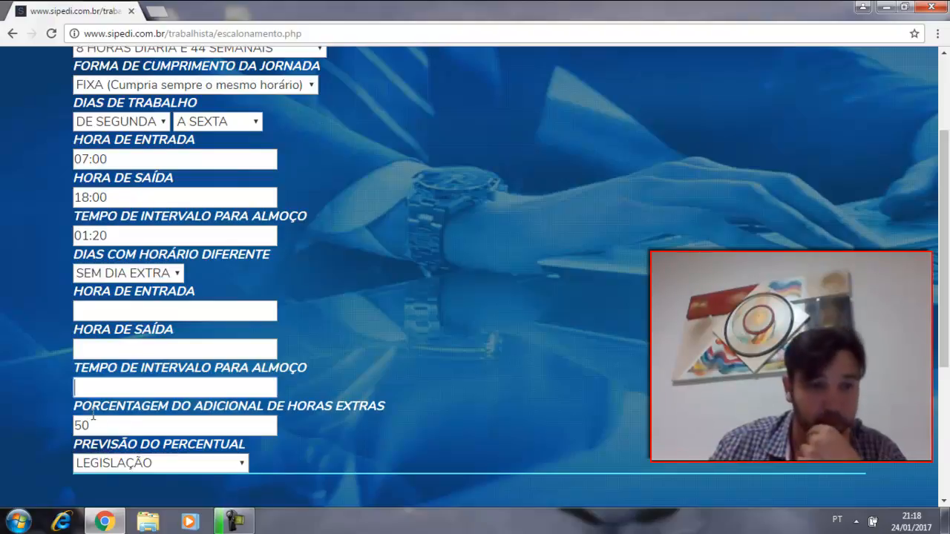
left_click_drag(199, 433, 13, 444)
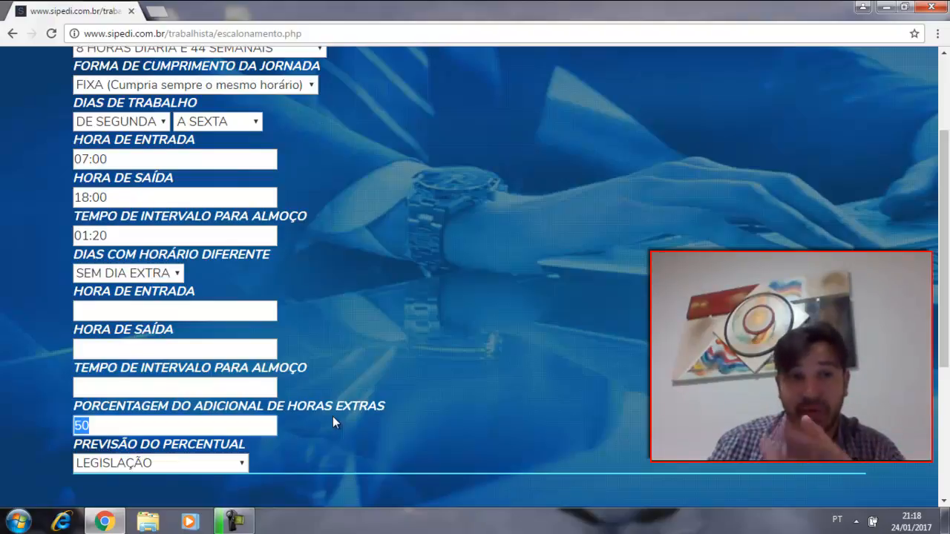
type("65")
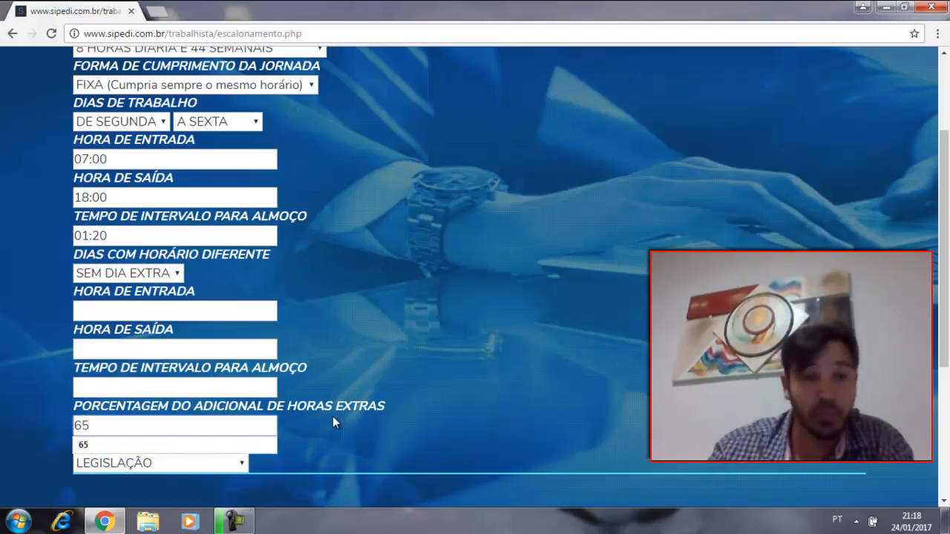
left_click(402, 331)
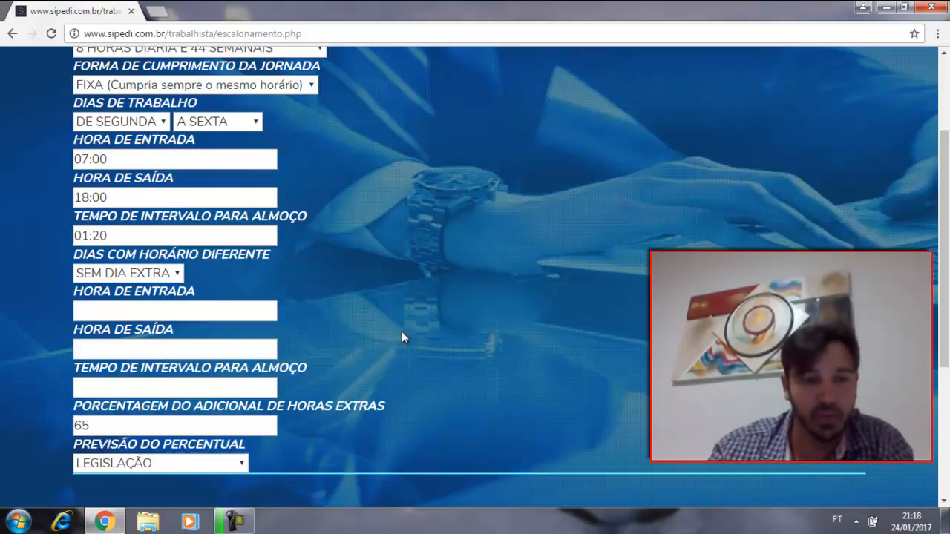
left_click(182, 464)
left_click(148, 428)
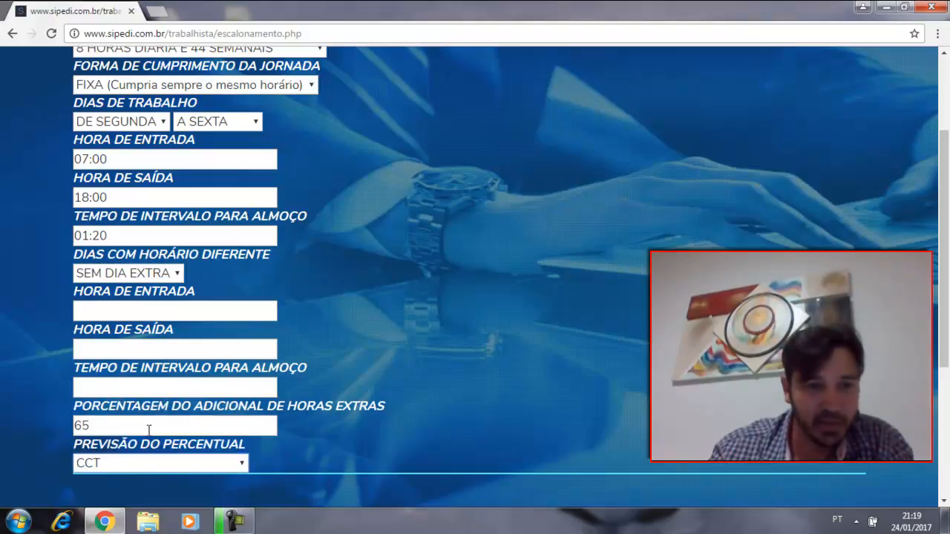
Step: Review and register the working hours data, and continue to Check List 02
scroll(531, 306, "up", 2)
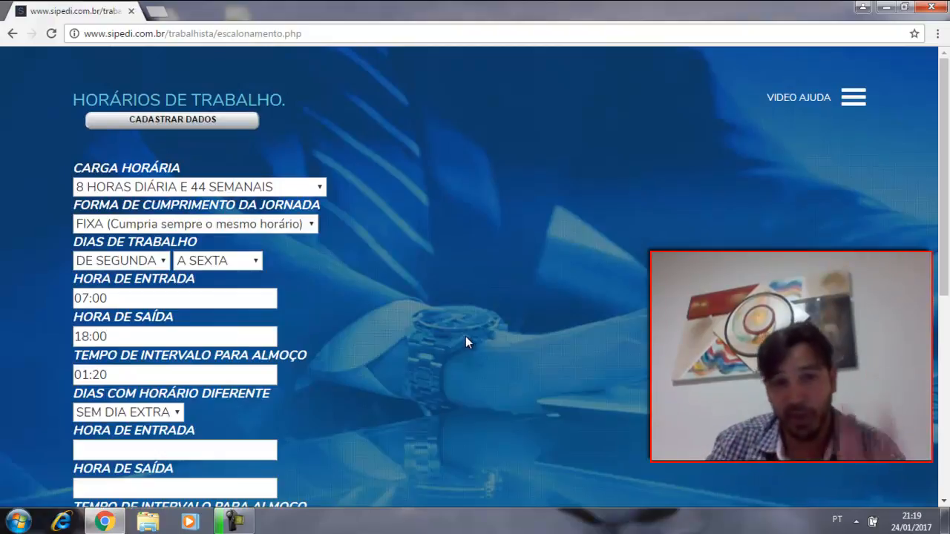
scroll(465, 336, "down", 2)
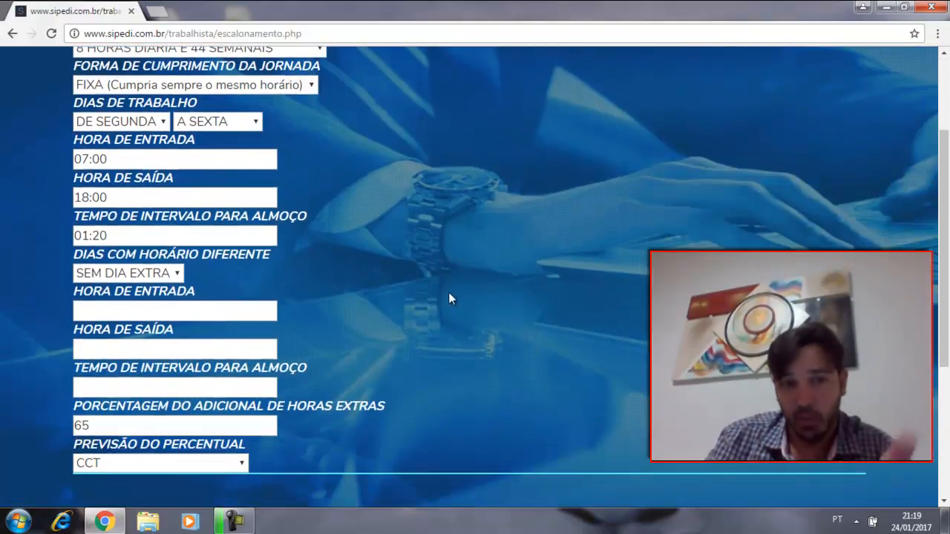
scroll(449, 294, "up", 2)
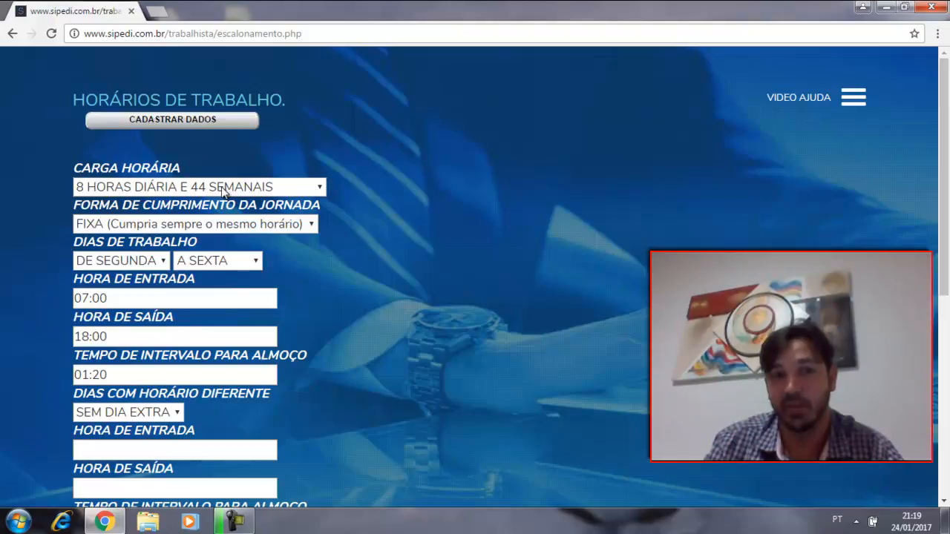
left_click(188, 123)
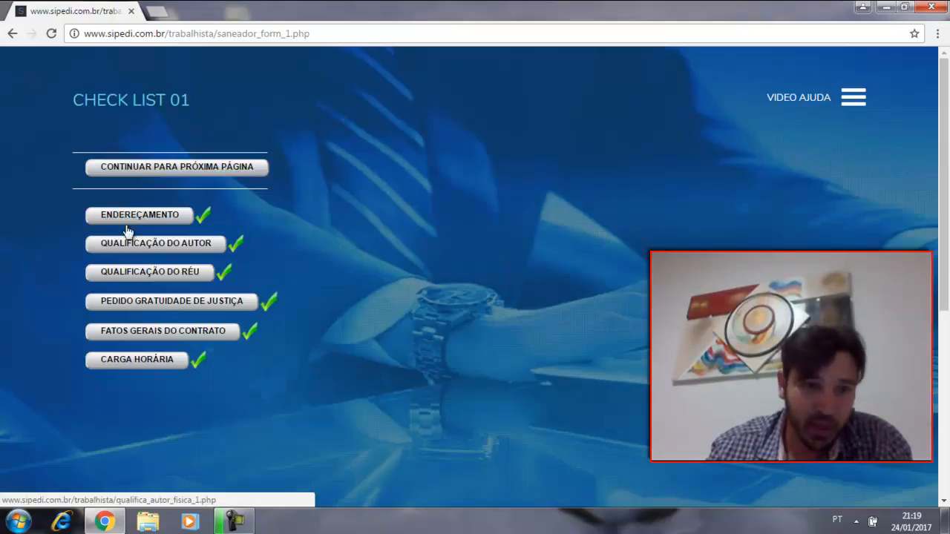
left_click(178, 169)
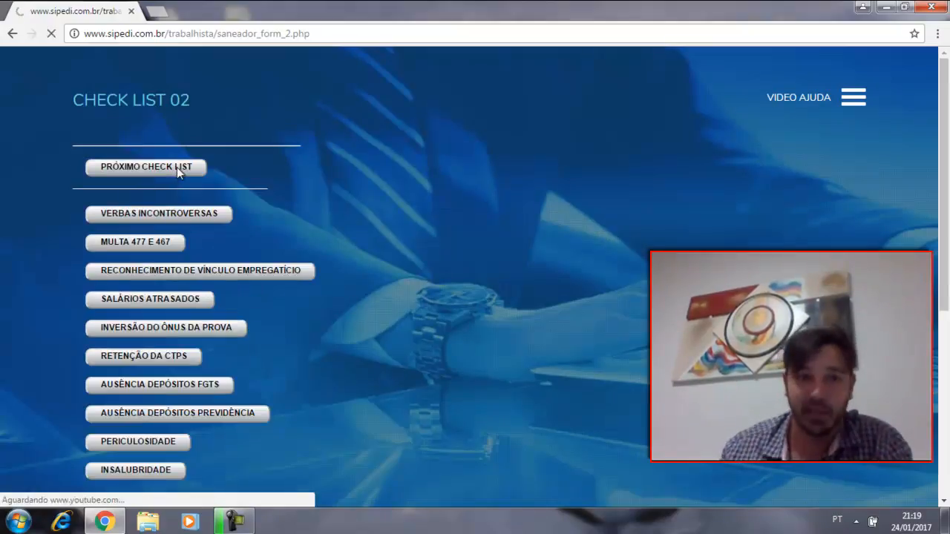
Step: In the Verbas Incontroversas checklist, request the Saldo de Salário, keeping 24 days for the calculation, and register it
scroll(263, 156, "down", 1)
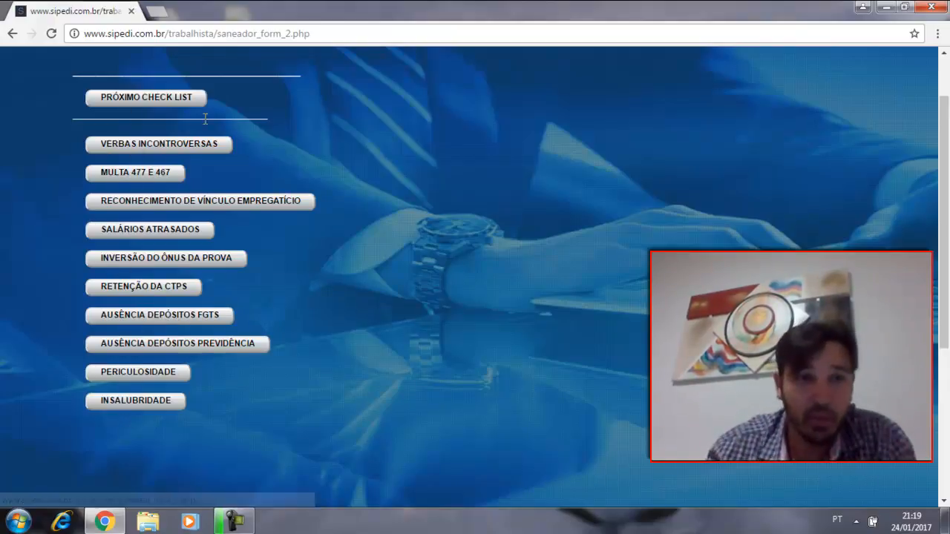
left_click(197, 145)
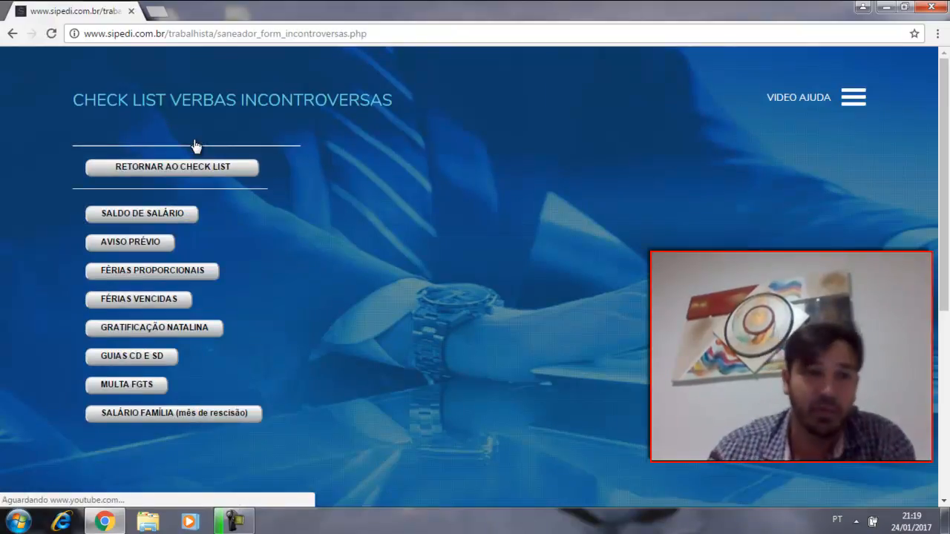
left_click(147, 215)
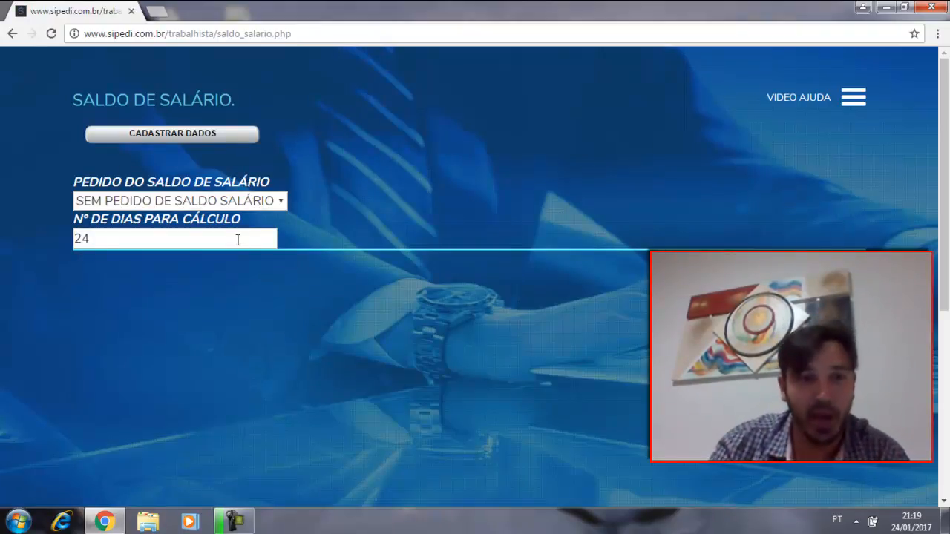
left_click(104, 241)
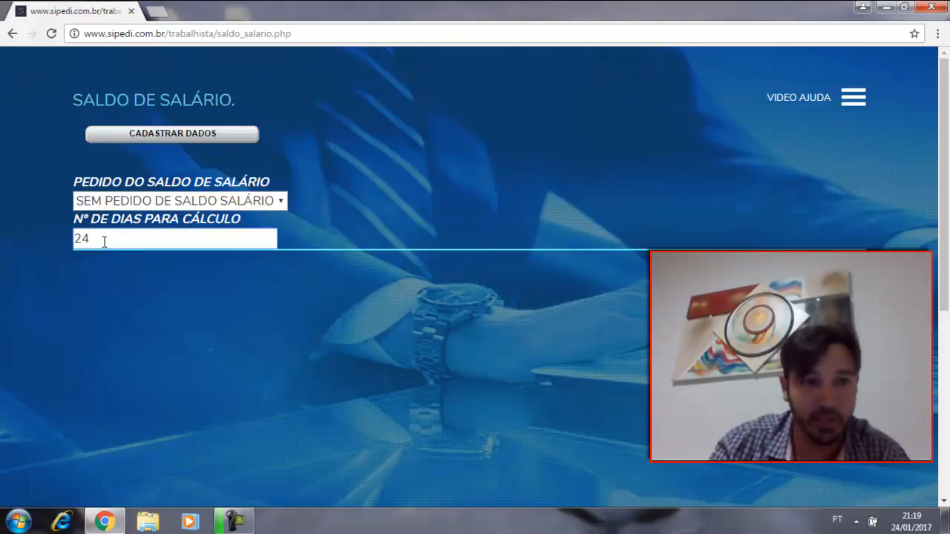
left_click(275, 201)
left_click(231, 238)
left_click(183, 138)
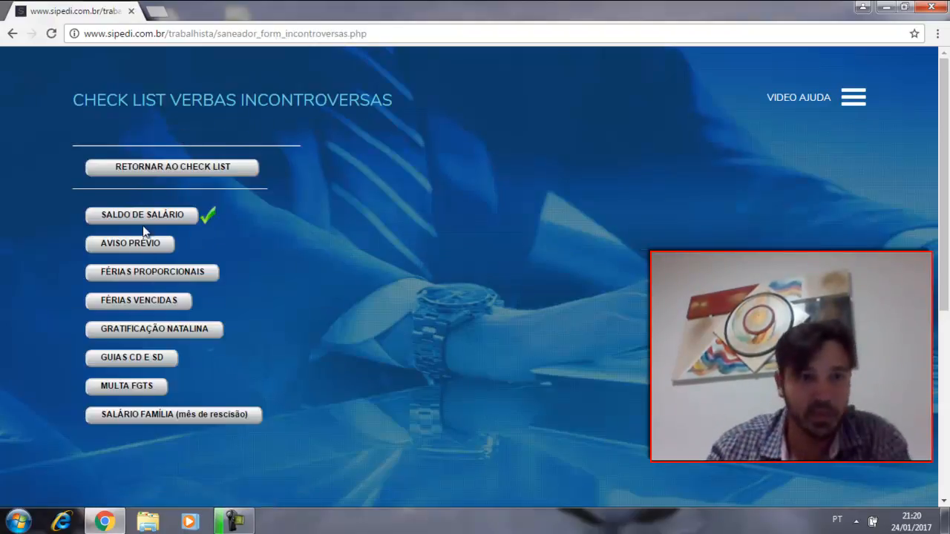
Step: Register the Aviso Prévio as AVISO PRÉVIO INDENIZADO, keeping 42 days and 3220,00 due, with the paid value left blank
left_click(149, 244)
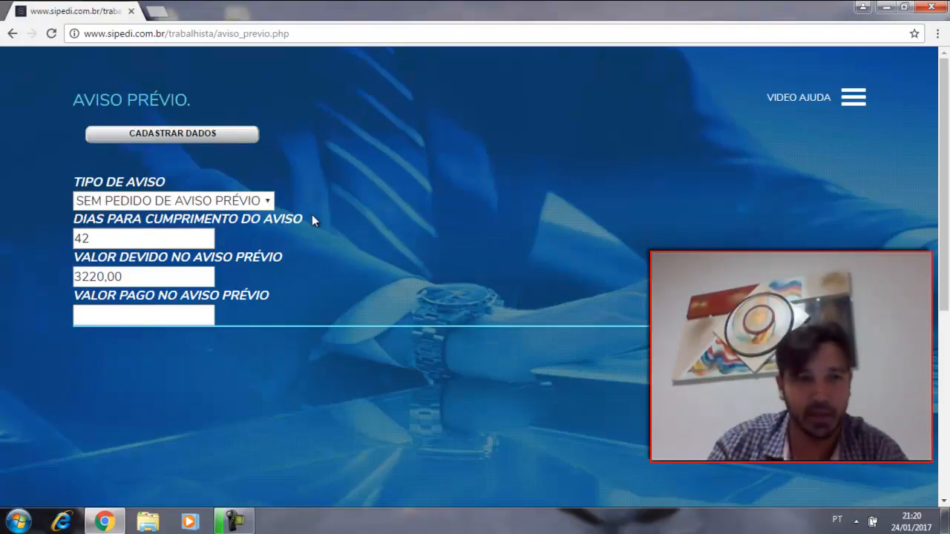
left_click(123, 237)
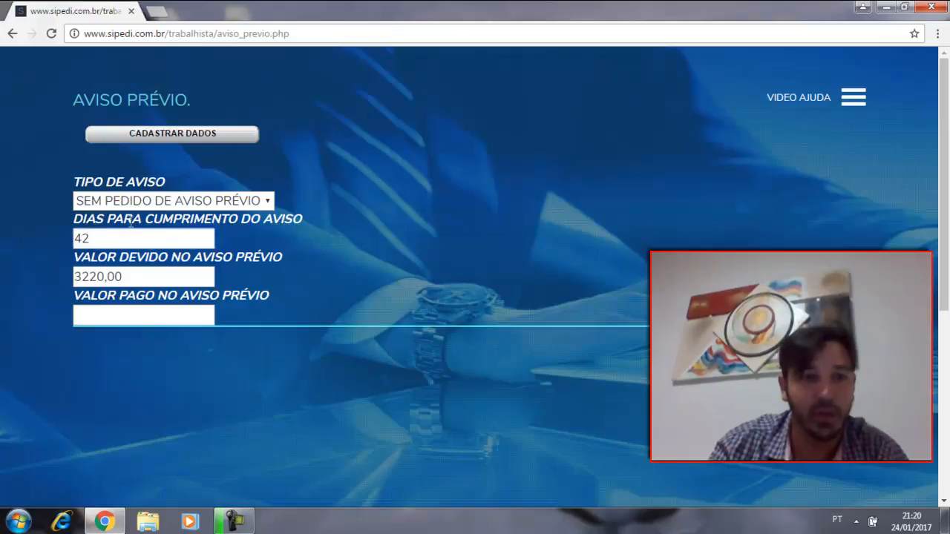
left_click(217, 202)
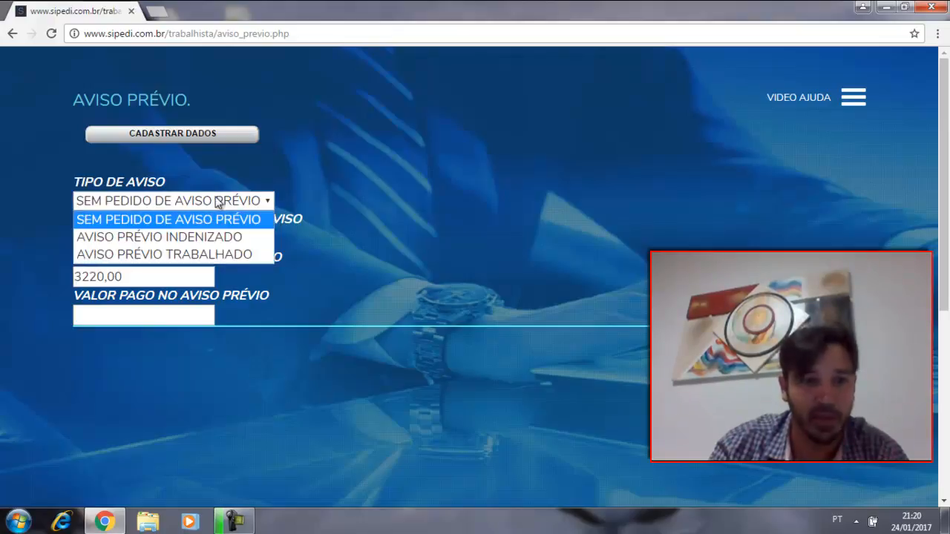
left_click(211, 236)
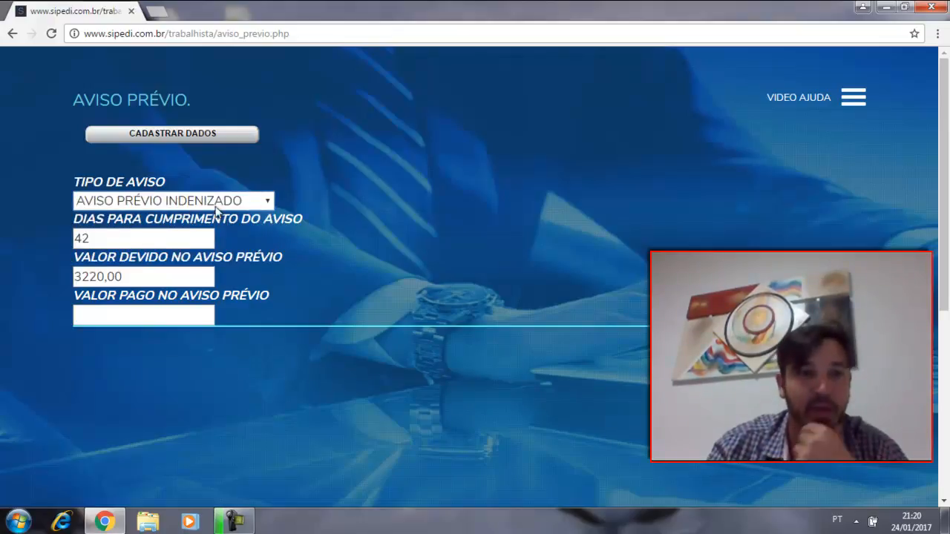
left_click(124, 245)
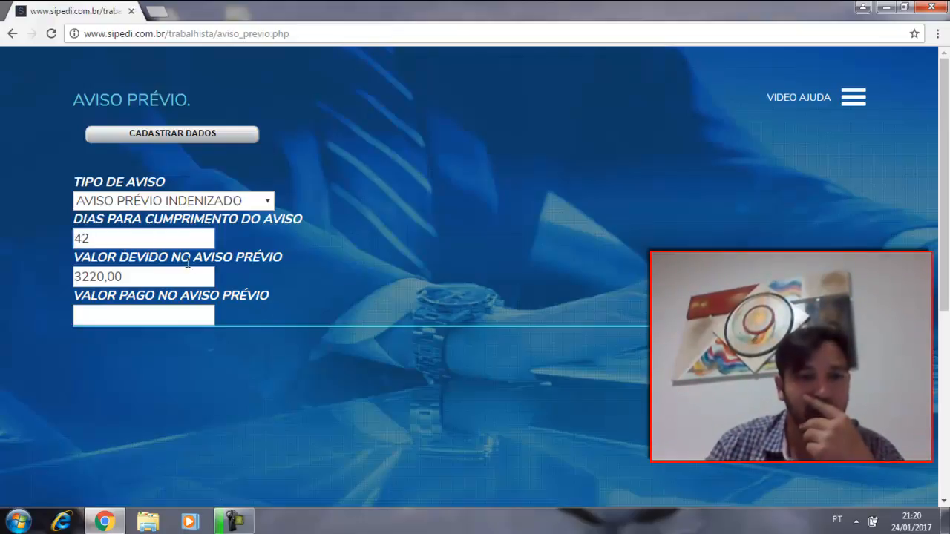
left_click(162, 275)
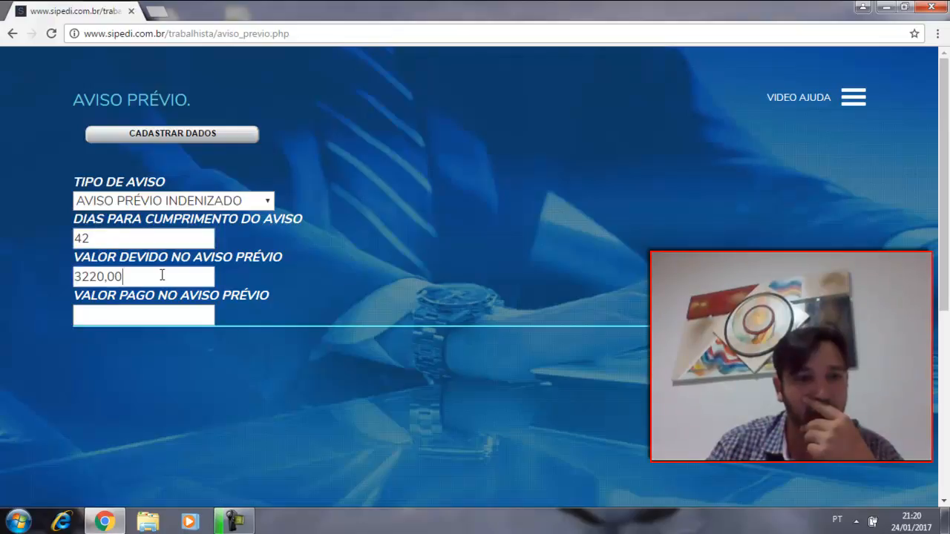
left_click(160, 311)
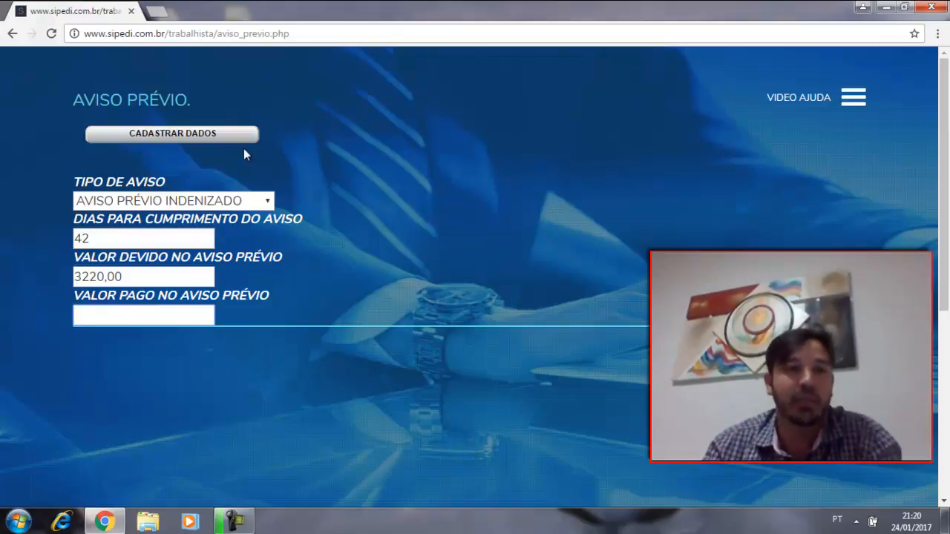
left_click(158, 137)
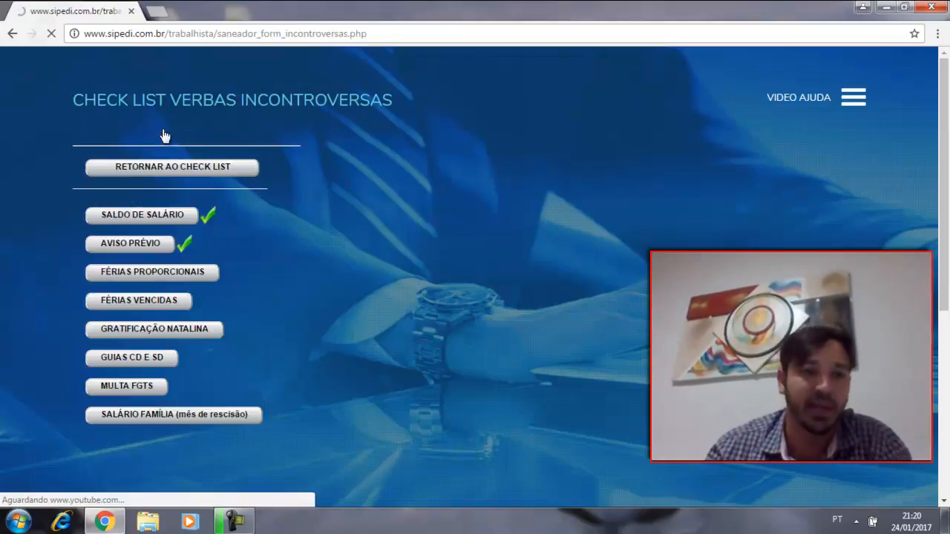
Step: Request the Férias Proporcionais, keeping 11 months for the calculation, and register the data
left_click(169, 277)
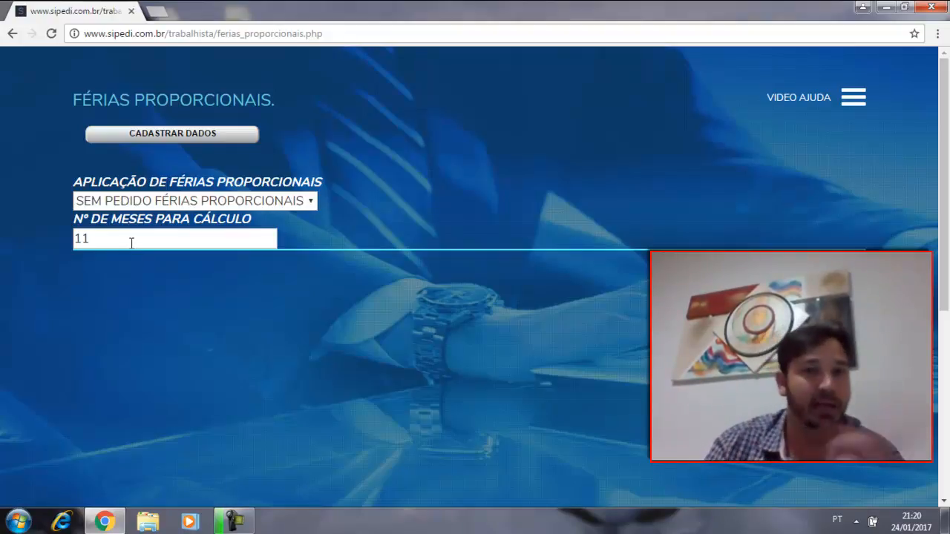
left_click(107, 239)
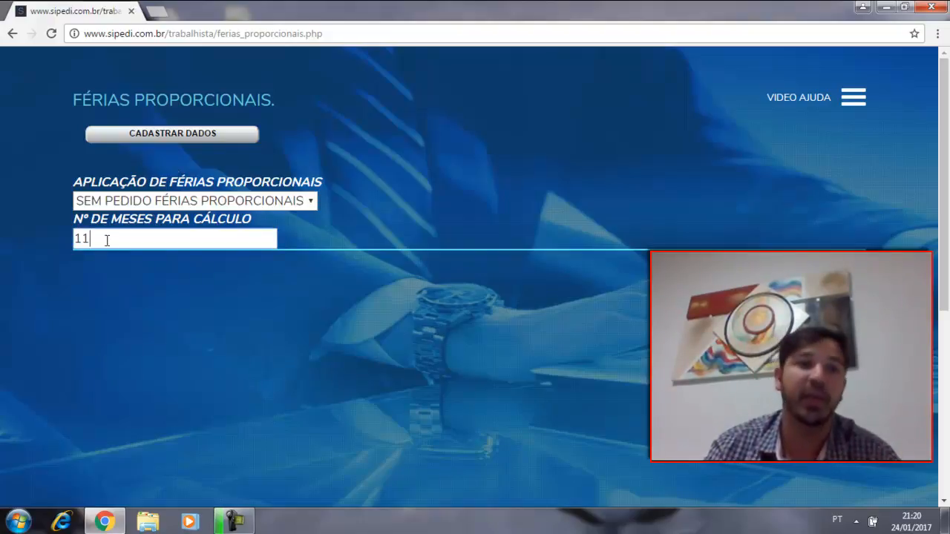
left_click(252, 200)
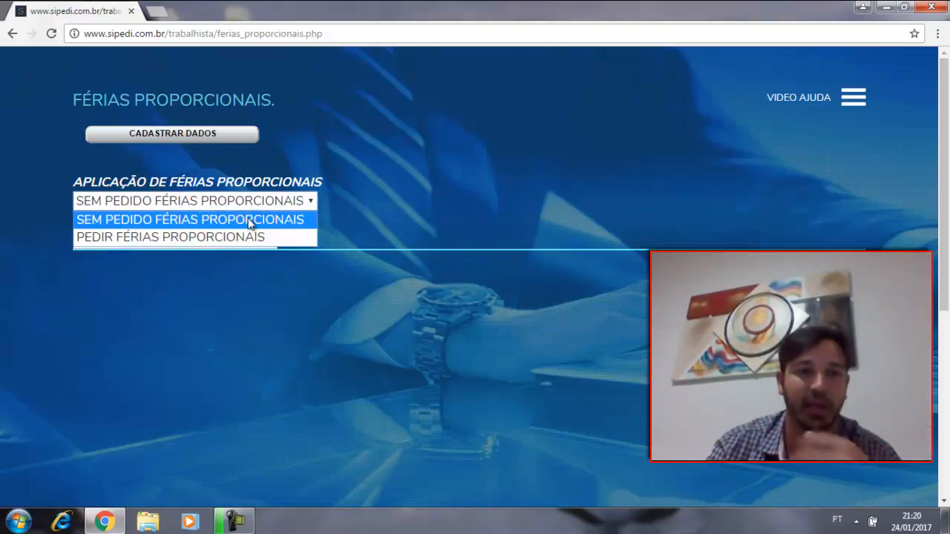
left_click(248, 236)
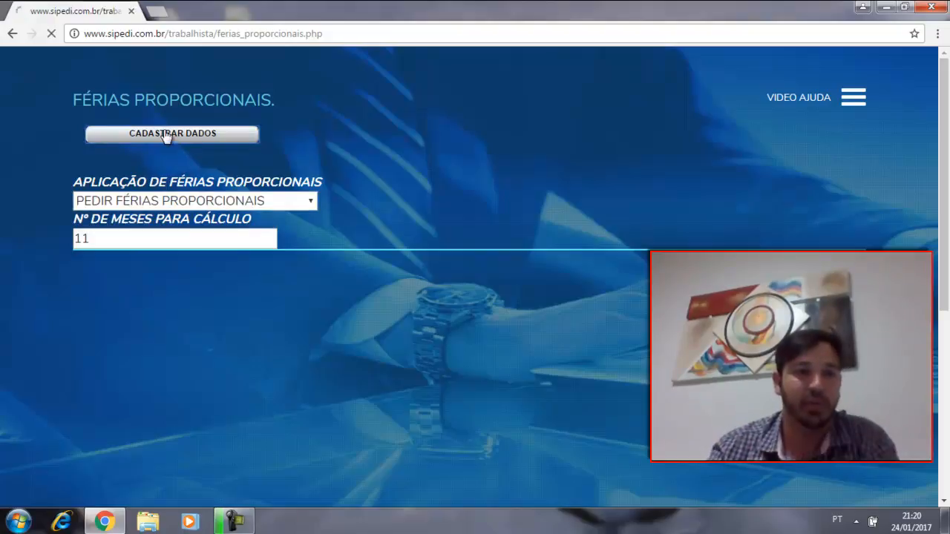
left_click(166, 134)
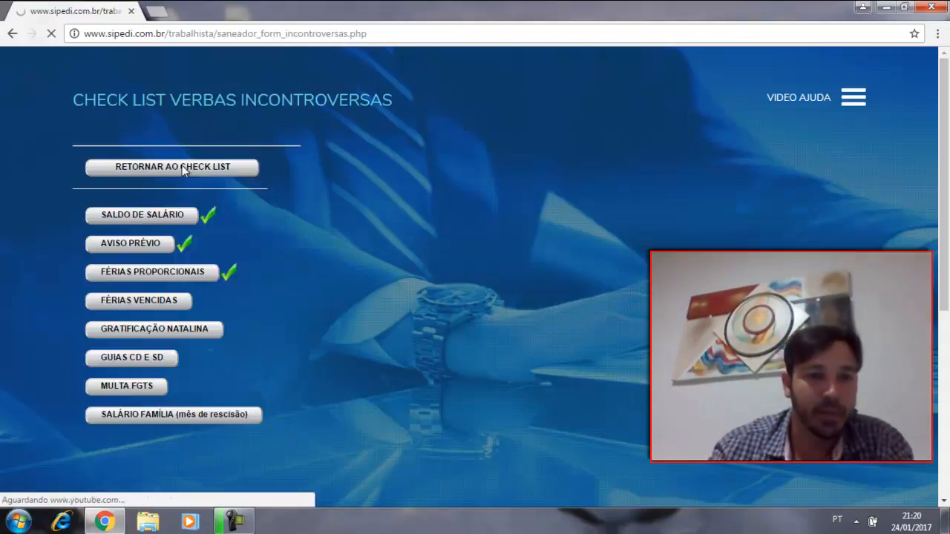
Step: In Gratificação Natalina, request the 13º Proporcional with 01 month for the calculation, leave the 13º Vencido unrequested, and register it
scroll(200, 216, "down", 1)
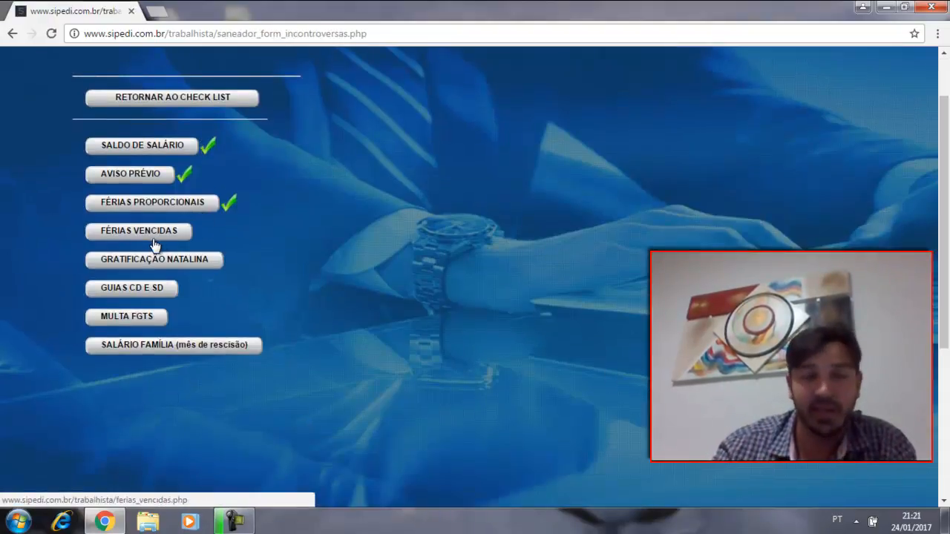
left_click(188, 261)
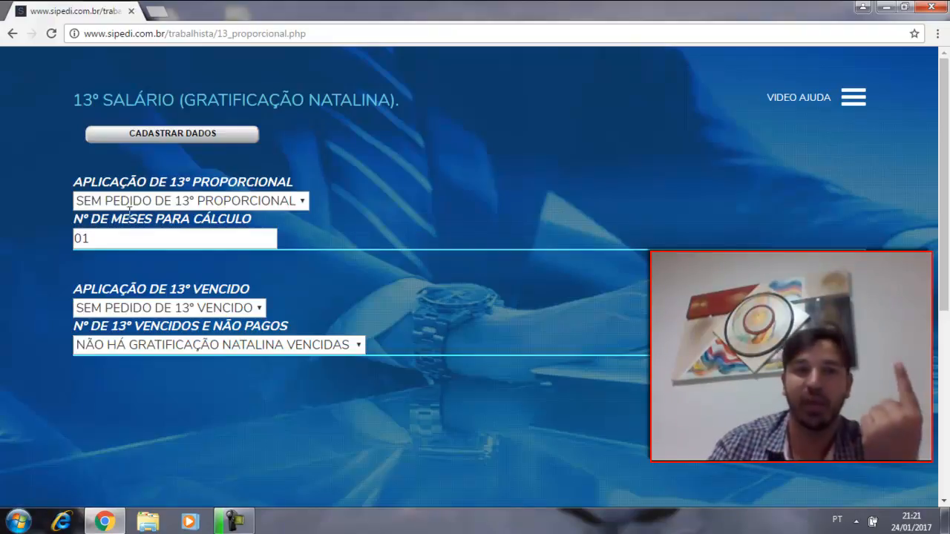
left_click(190, 200)
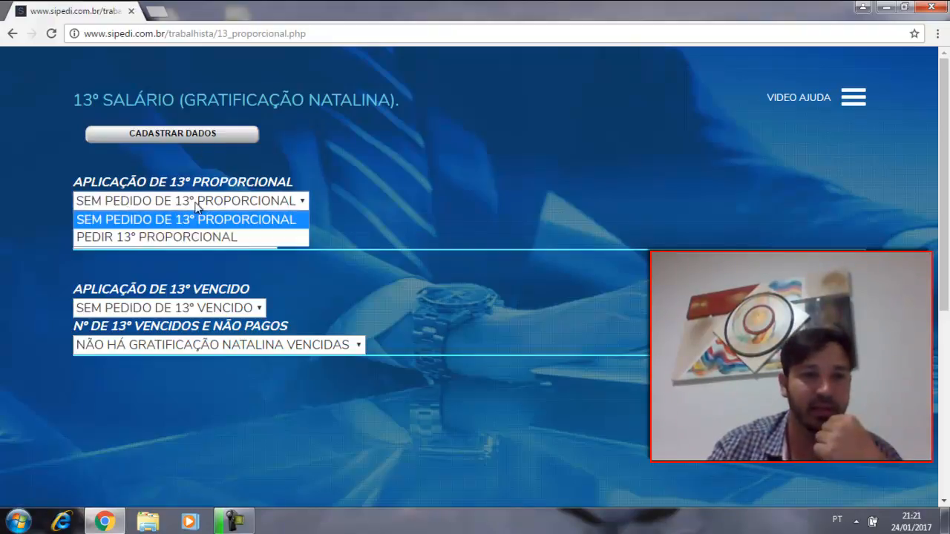
left_click(192, 233)
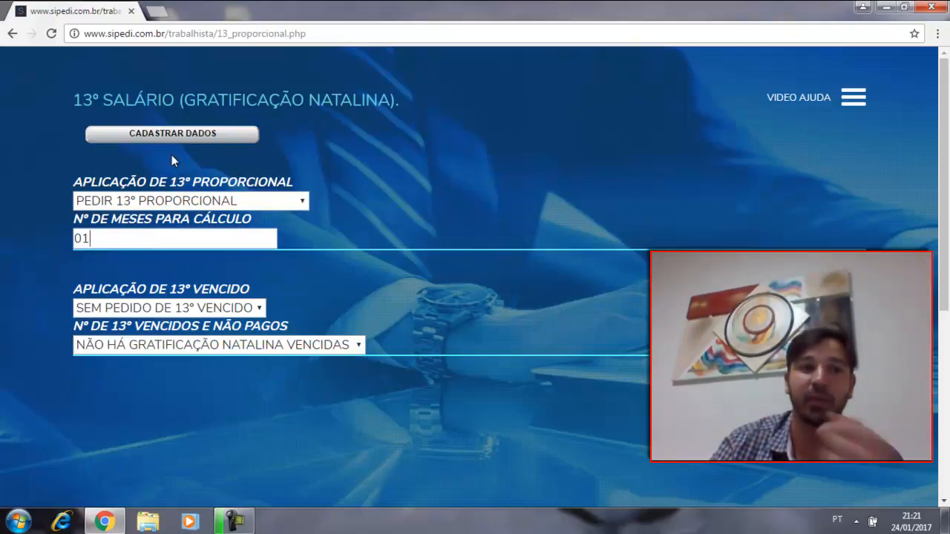
left_click(187, 133)
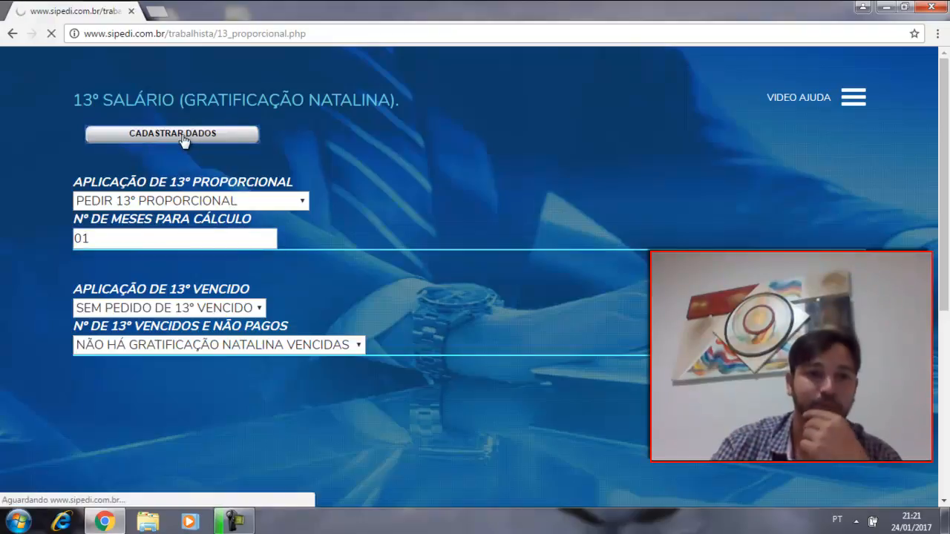
Step: Request the release of the Guias CD SD and register the data
scroll(312, 206, "down", 2)
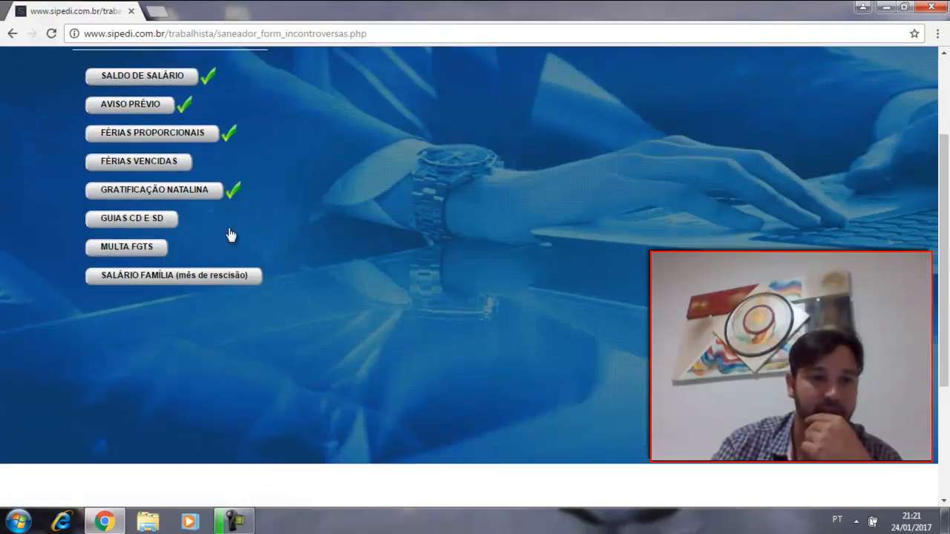
left_click(125, 221)
left_click(197, 201)
left_click(179, 243)
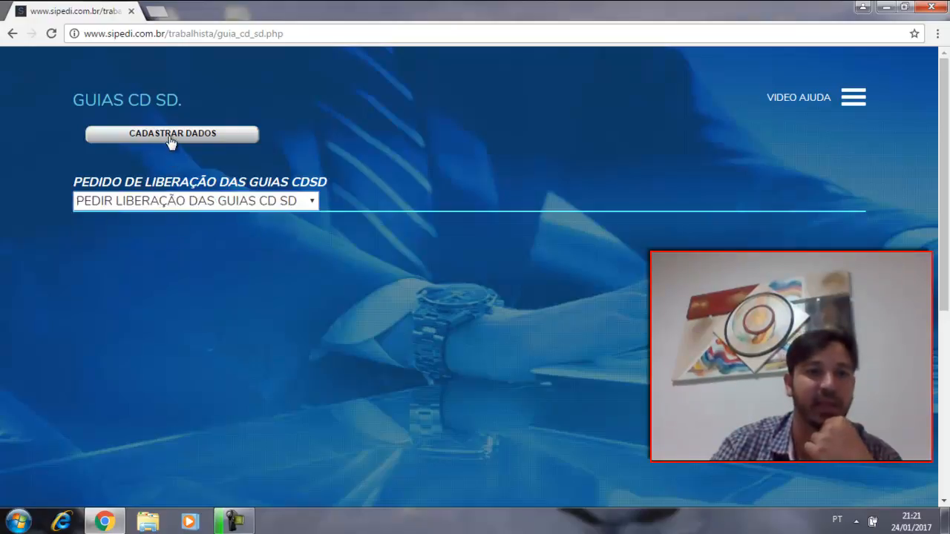
left_click(169, 137)
Step: Set the Multa FGTS calculation base to MÉDIA BASEADA NA REMUNERAÇÃO, leave the deposited value blank, and register it
scroll(141, 244, "down", 2)
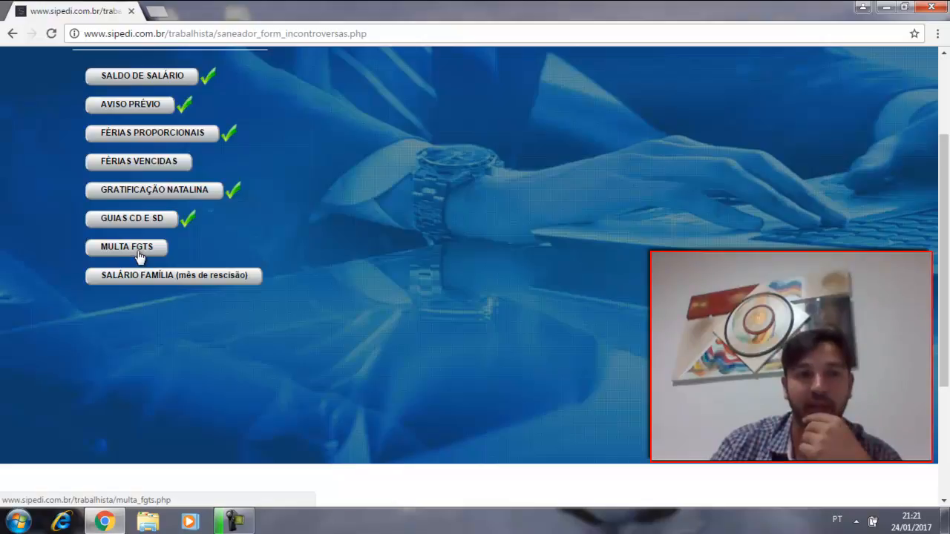
left_click(137, 252)
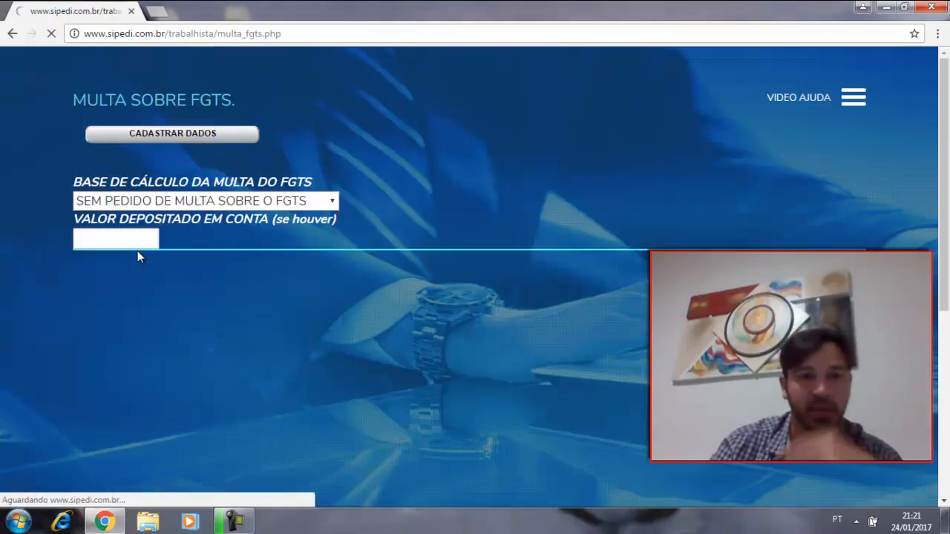
left_click(211, 200)
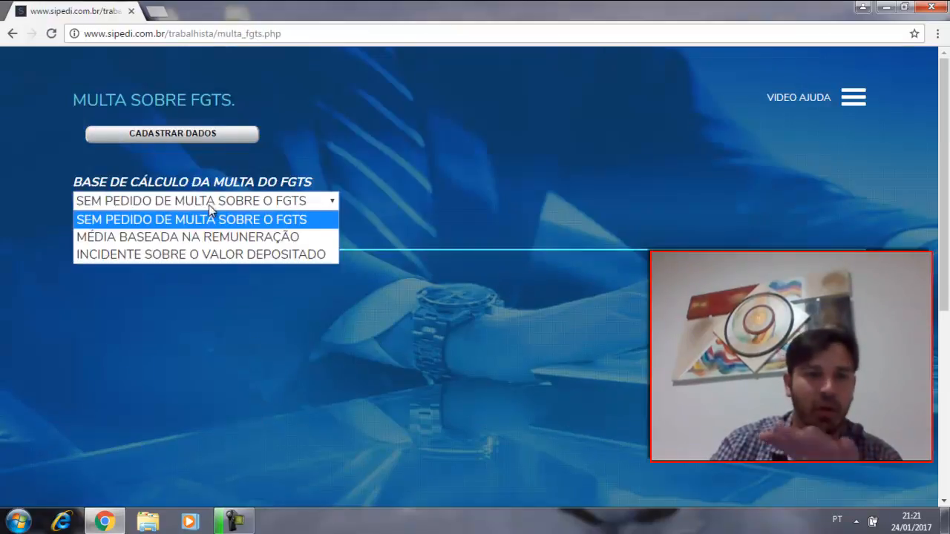
left_click(212, 254)
left_click(97, 238)
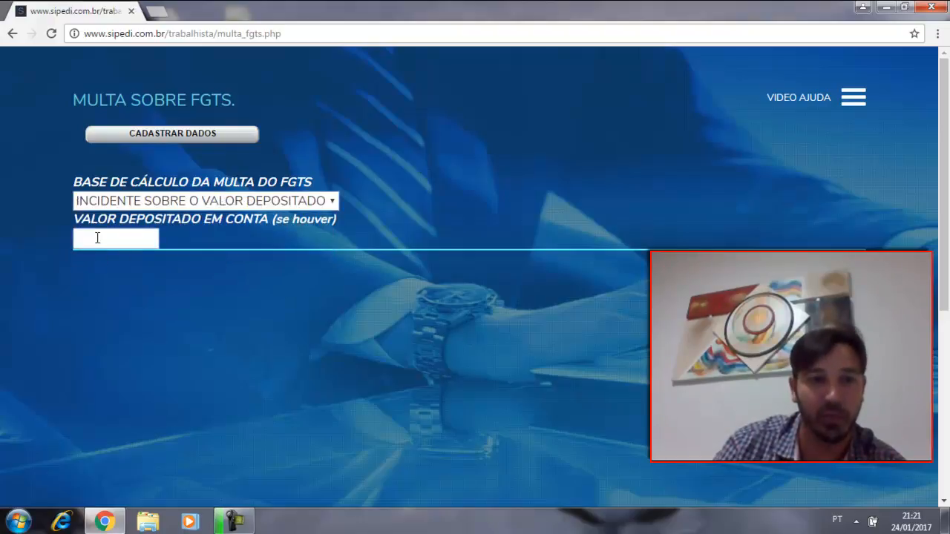
left_click(254, 201)
left_click(236, 237)
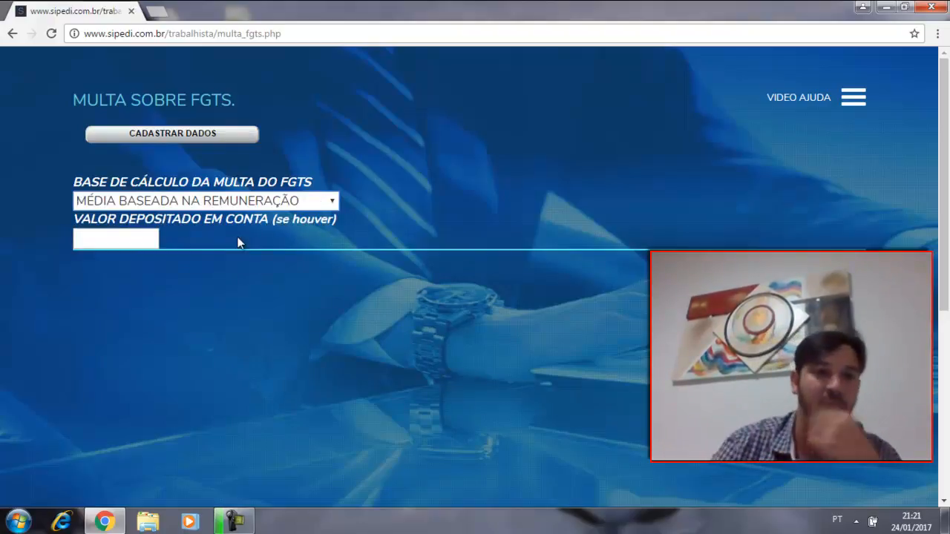
left_click(176, 134)
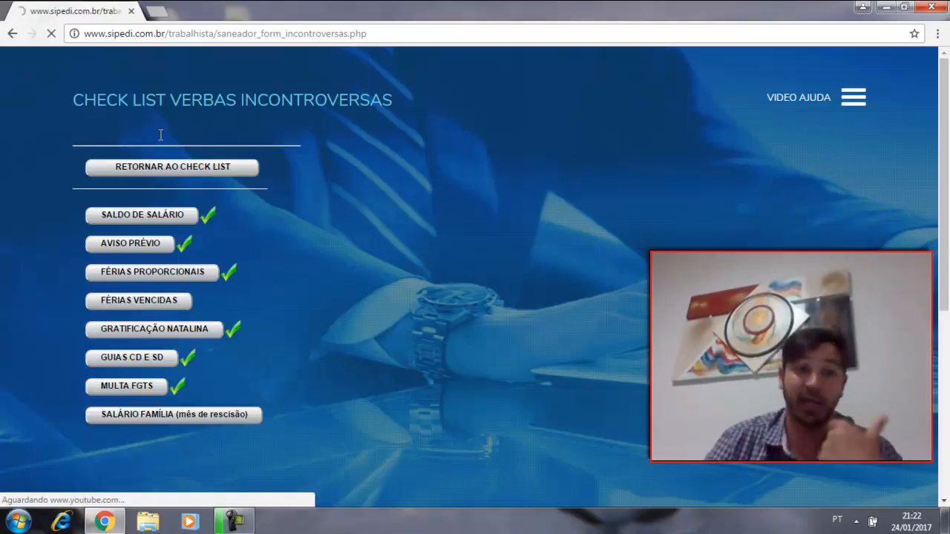
Step: Return from the Verbas Incontroversas items to the main check list and open the Insalubridade form
scroll(413, 96, "down", 2)
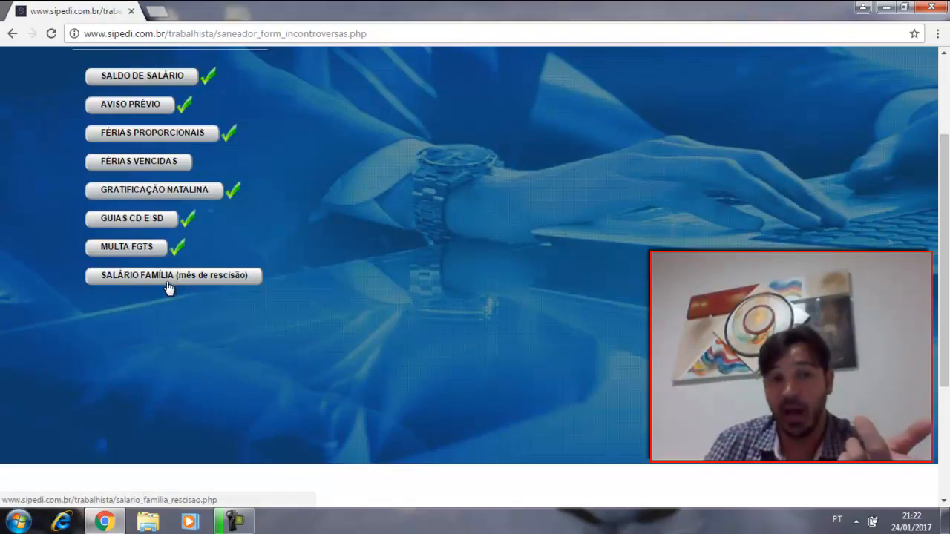
scroll(169, 288, "up", 1)
scroll(176, 301, "up", 1)
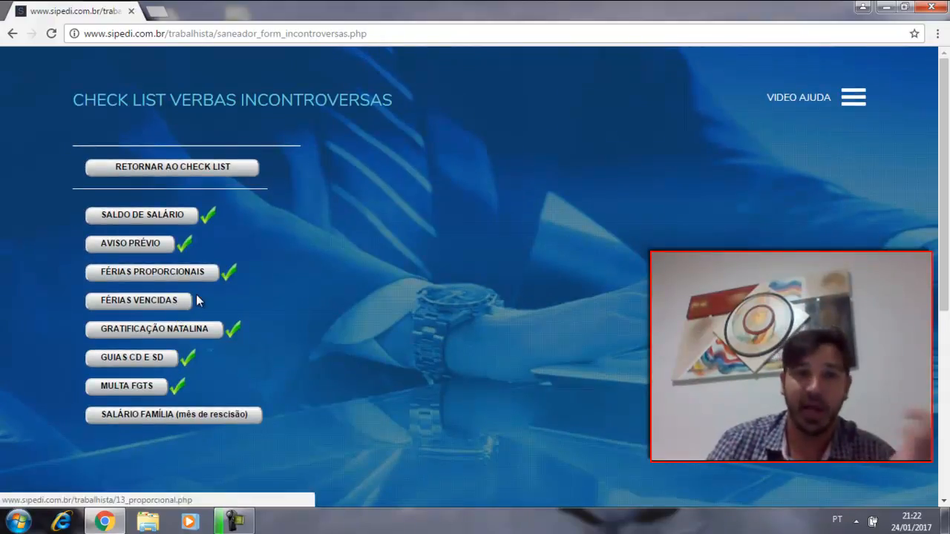
left_click(190, 175)
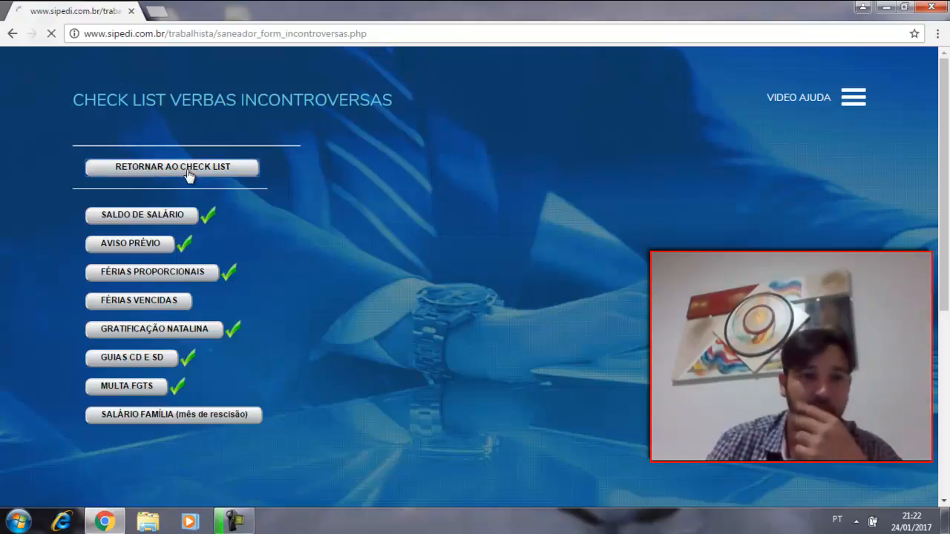
scroll(185, 190, "down", 1)
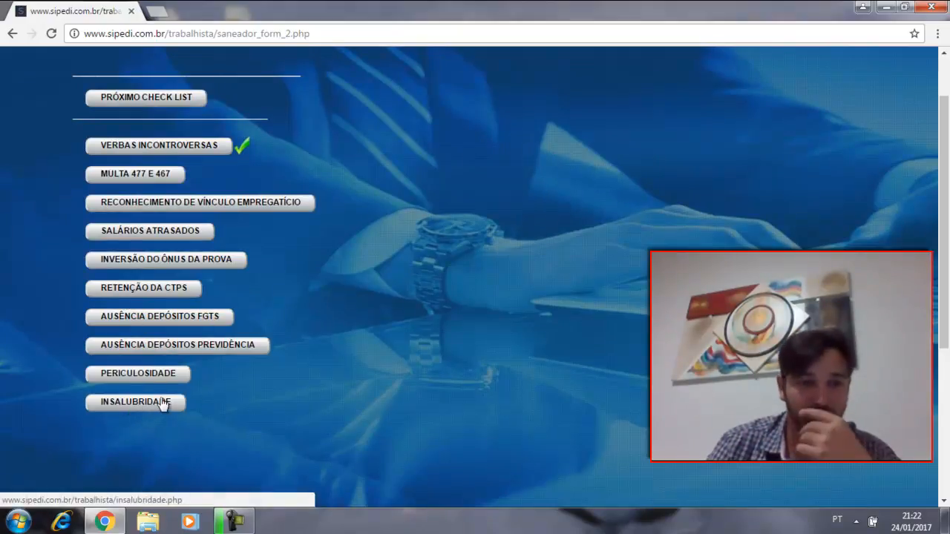
left_click(132, 403)
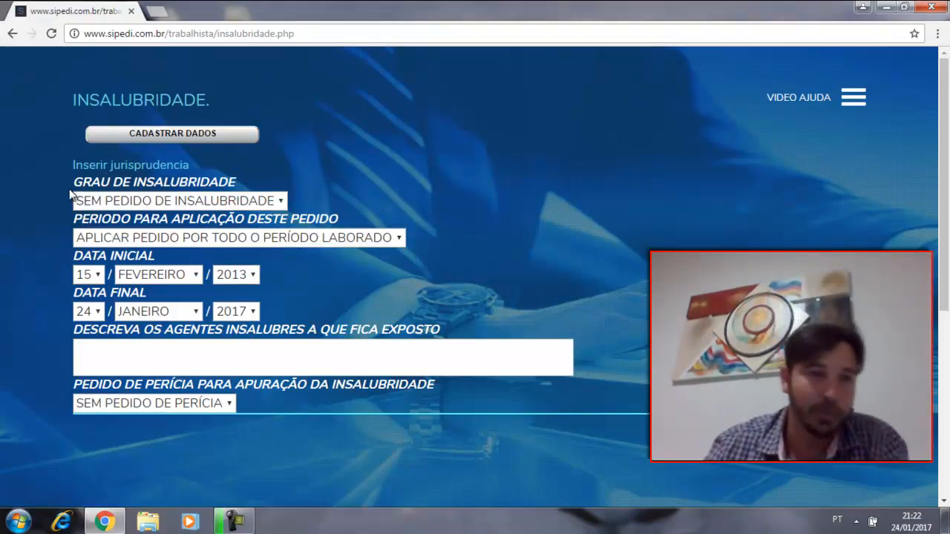
Step: Try adding jurisprudence for the Adicional de Insalubridade with sample lines "vbsdbbvxcnbxcnx" and "khfjfh" in Observações, and go back without registering
left_click(144, 165)
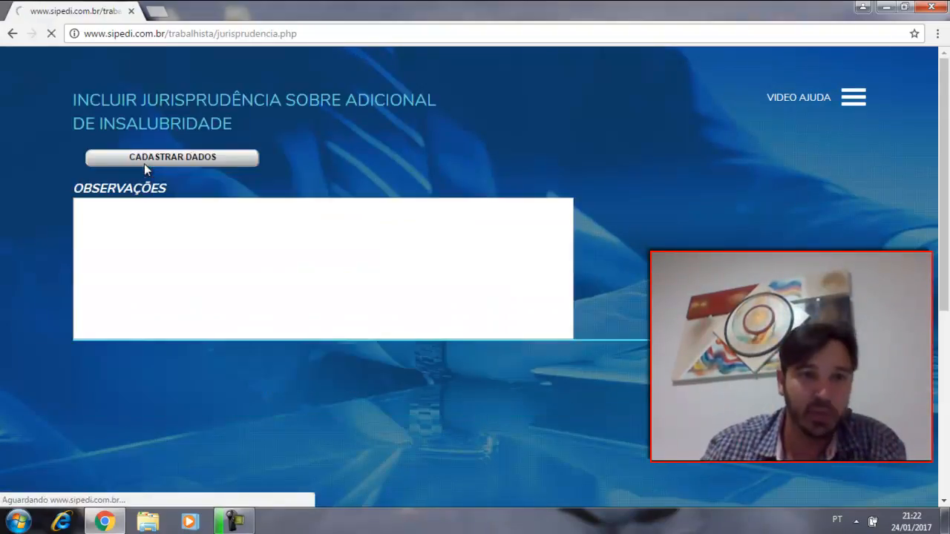
left_click(222, 225)
type("vbsdbbvxcnbxcnx")
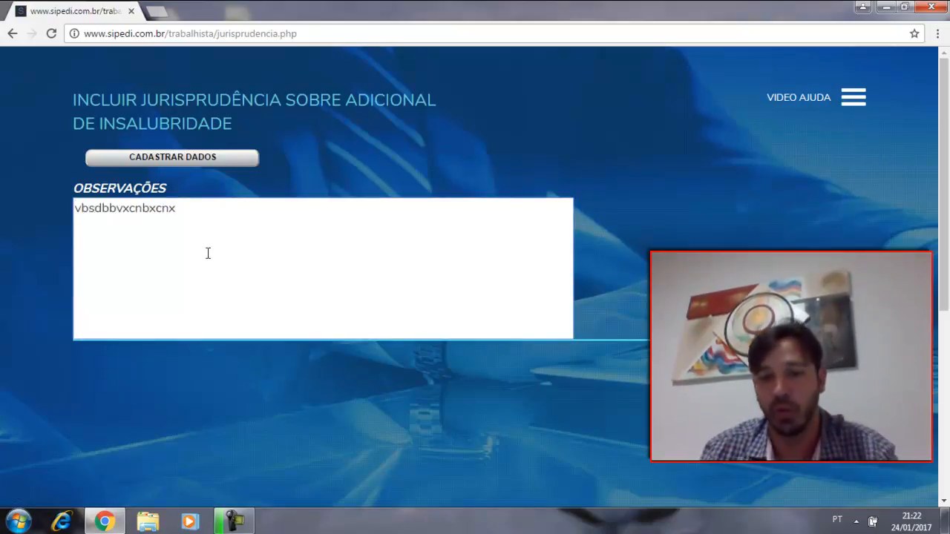
key("Return")
type("khfjfh")
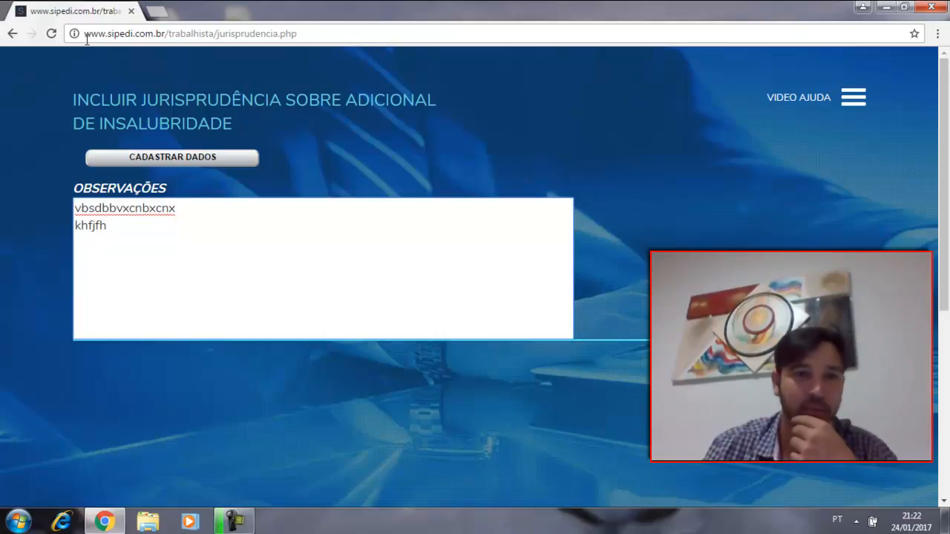
left_click(12, 34)
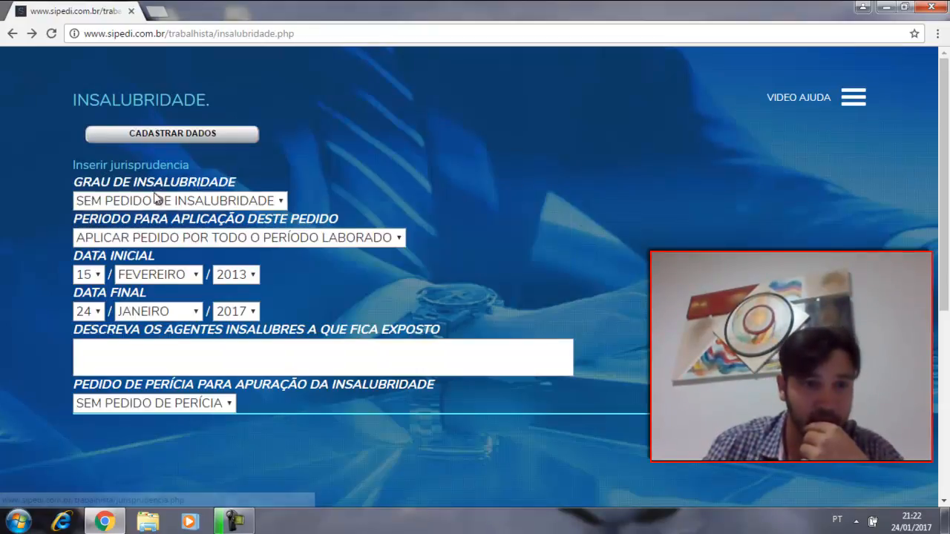
Step: Set the Grau de Insalubridade to 20% and describe the unhealthy agents as "poeira e ruido excessivo"
left_click(269, 202)
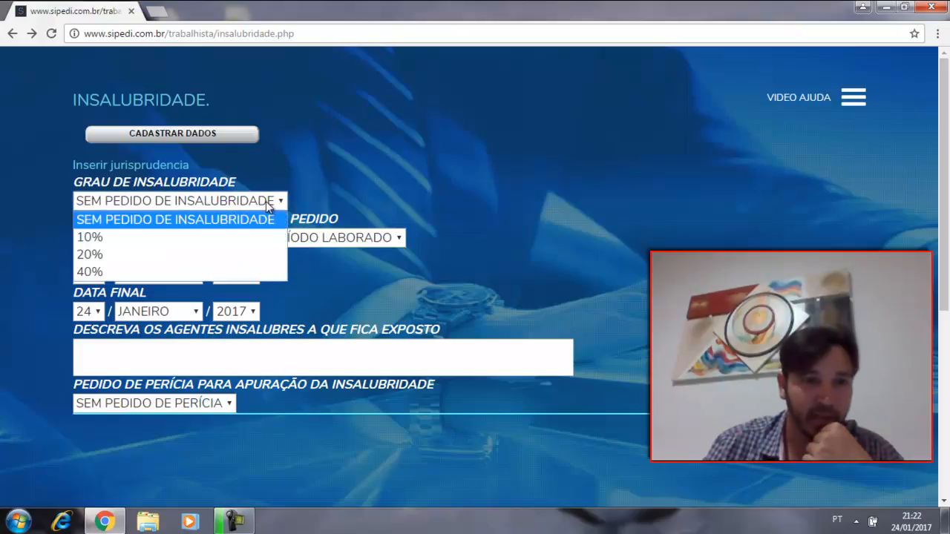
left_click(228, 257)
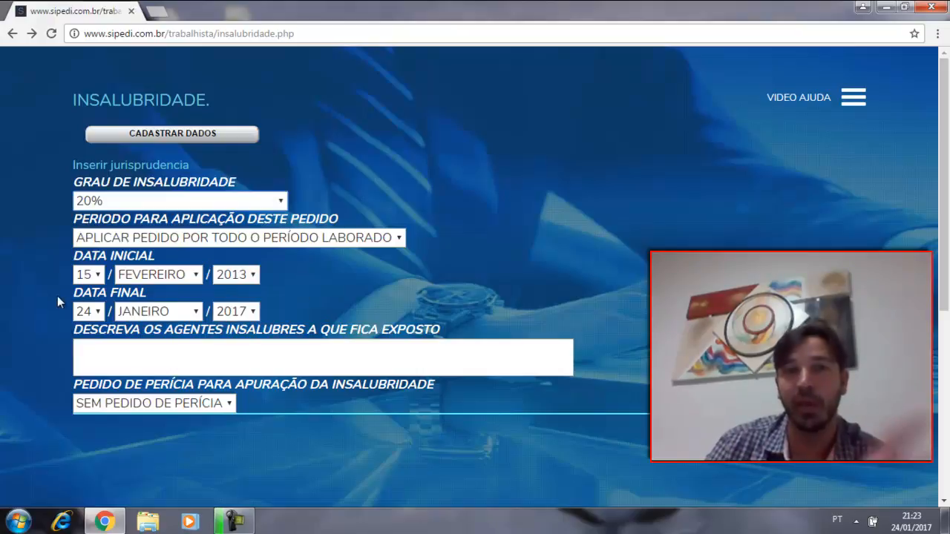
left_click(189, 356)
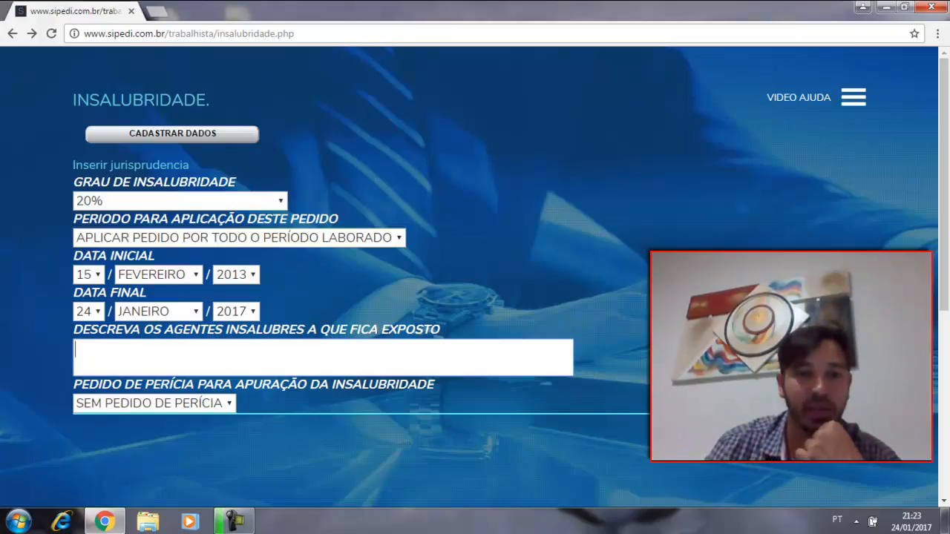
type("poeira e ")
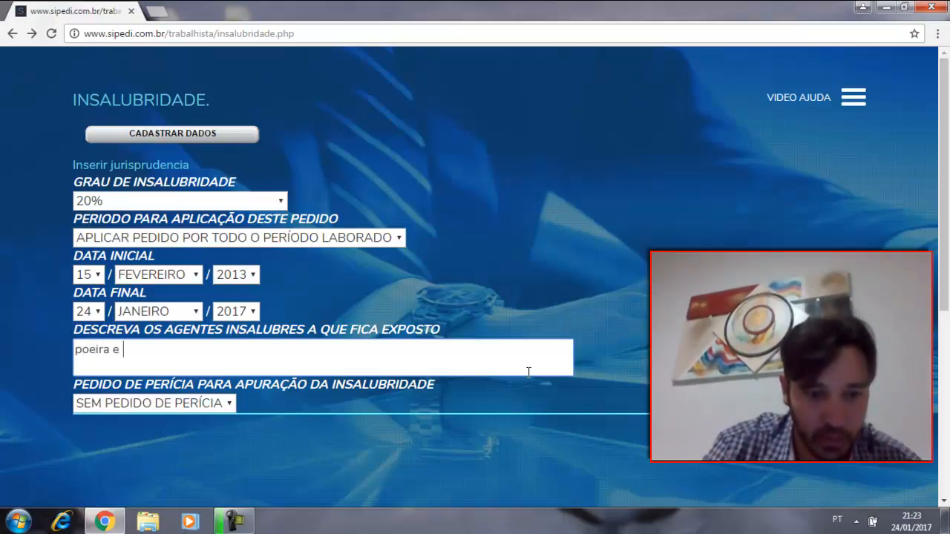
type("ruido ")
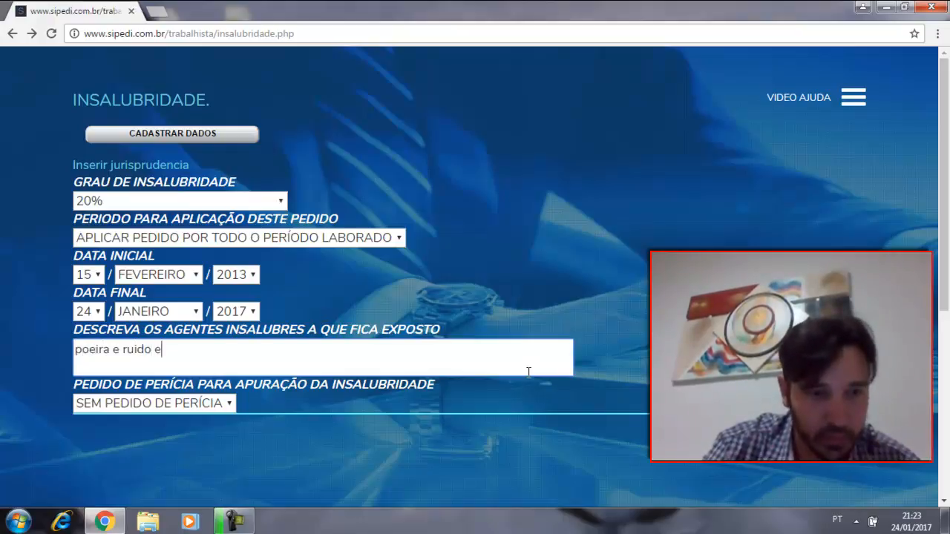
type("excessiv")
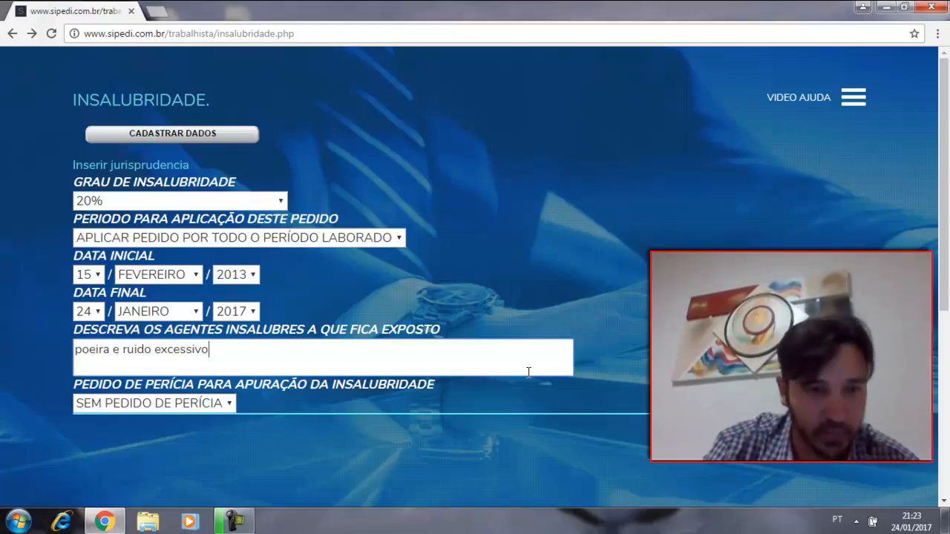
type("o")
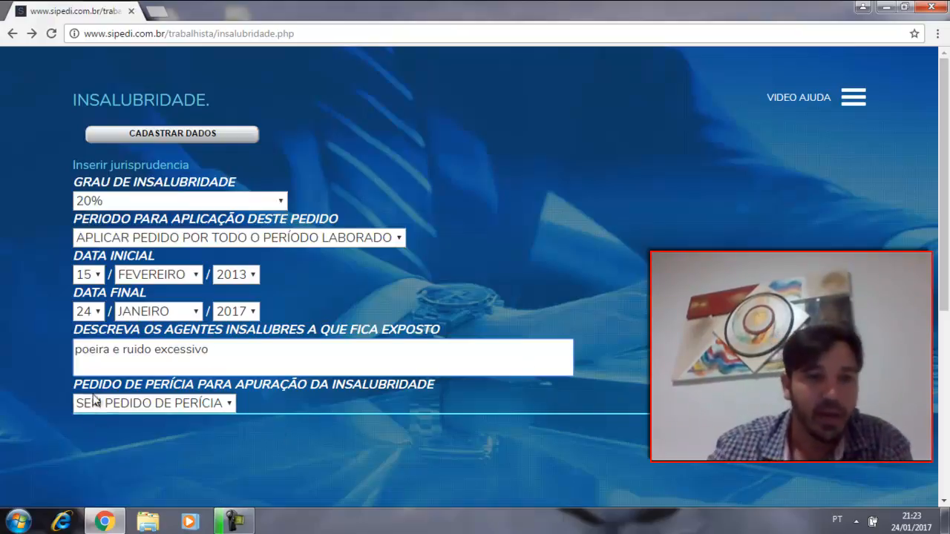
Step: Request a perícia to assess the Insalubridade and register the form's data
left_click(220, 408)
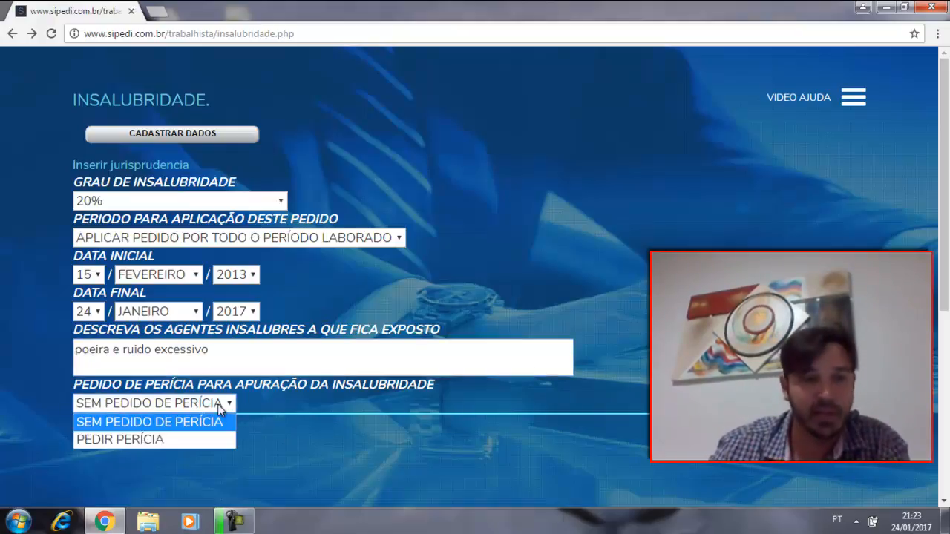
left_click(202, 439)
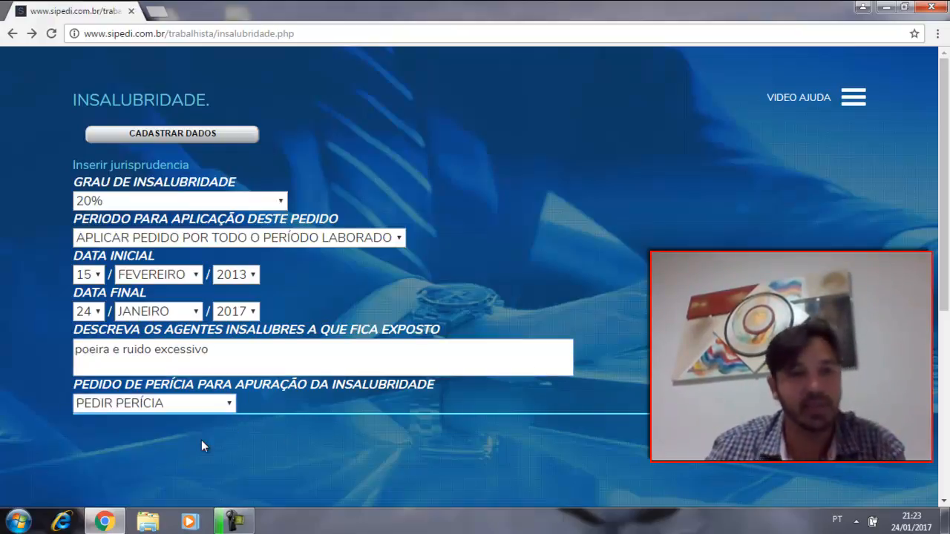
left_click(190, 141)
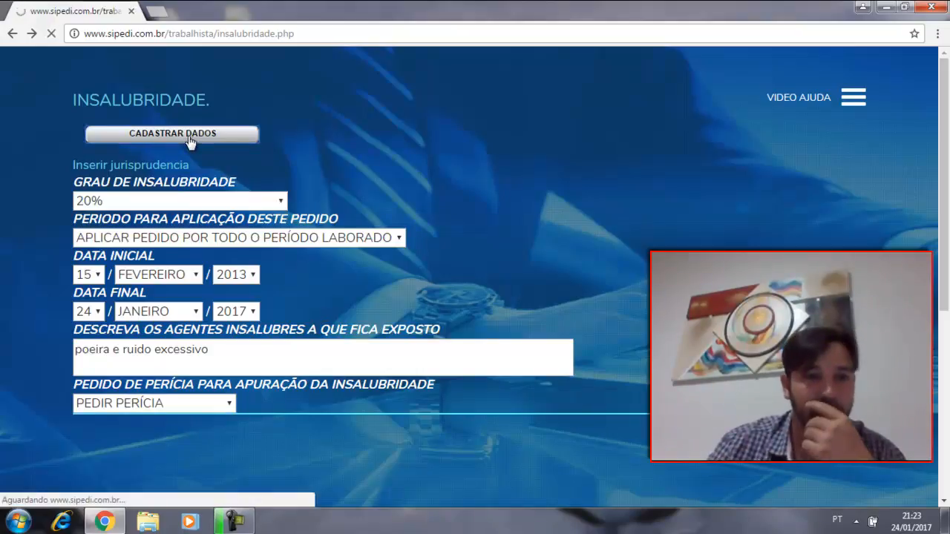
Step: Open Reflexos Adicional de Insalubridade and request reflexos sobre Insalubridade, Aviso Prévio, and Férias Proporcionais com 1/3
scroll(190, 146, "down", 3)
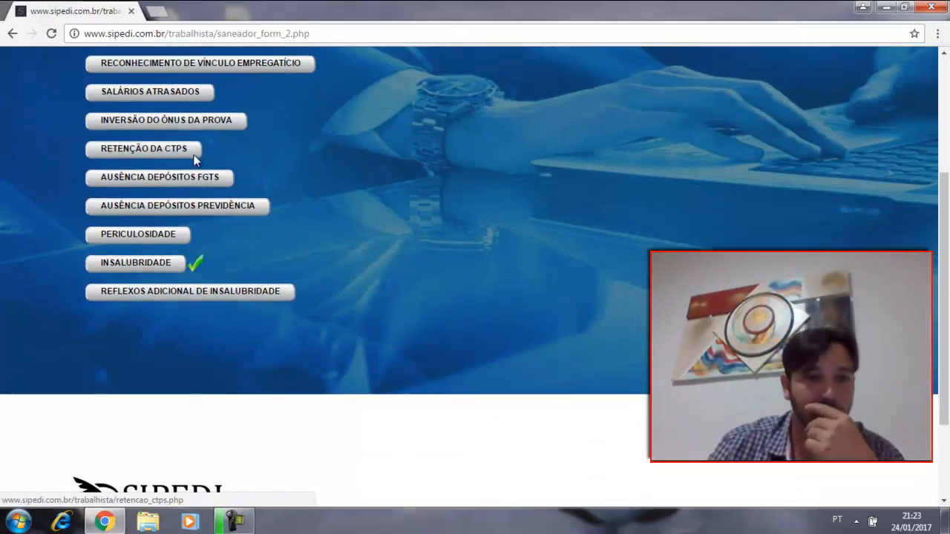
left_click(159, 294)
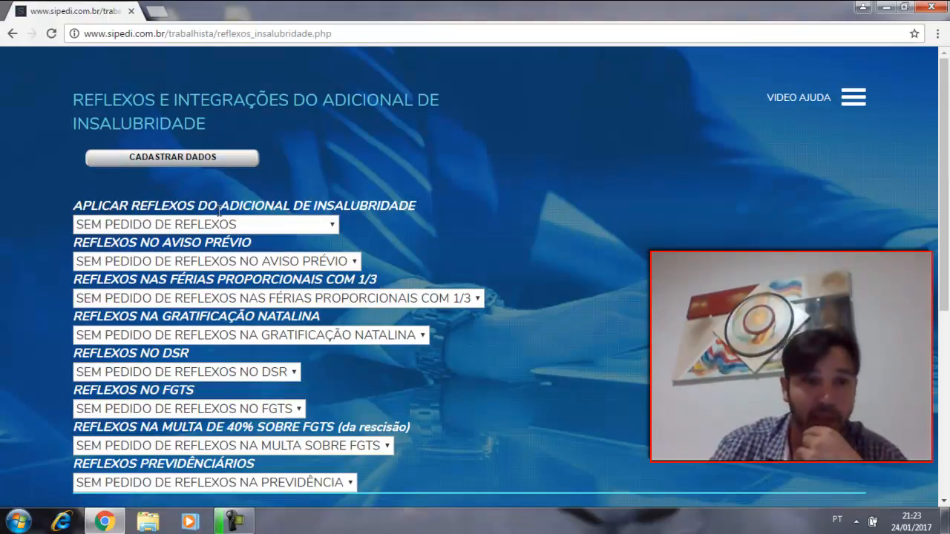
left_click(324, 225)
left_click(296, 261)
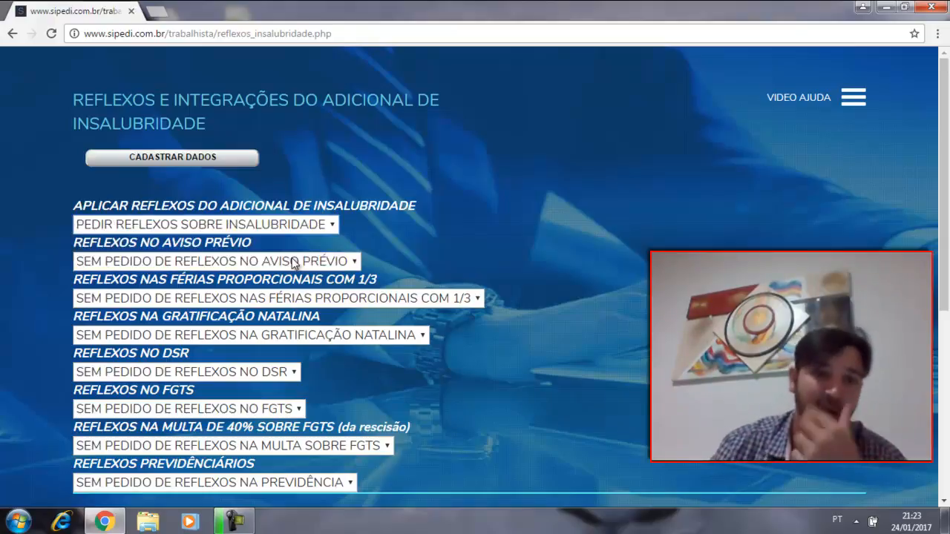
scroll(293, 265, "down", 1)
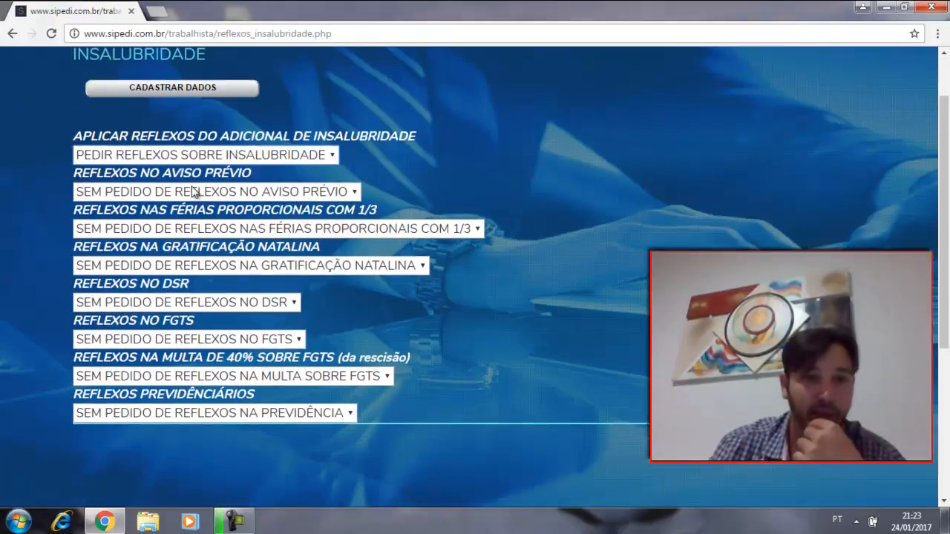
left_click(224, 195)
left_click(229, 228)
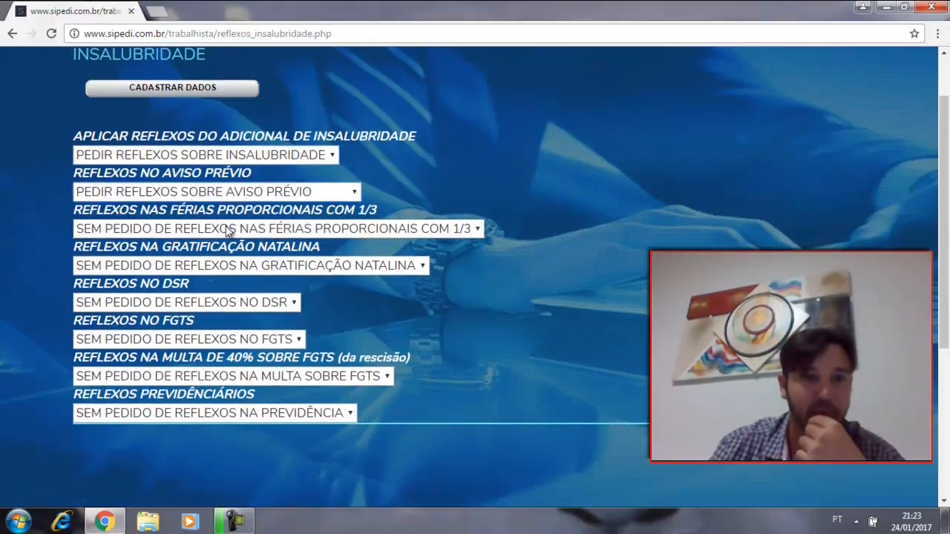
left_click(232, 231)
left_click(243, 266)
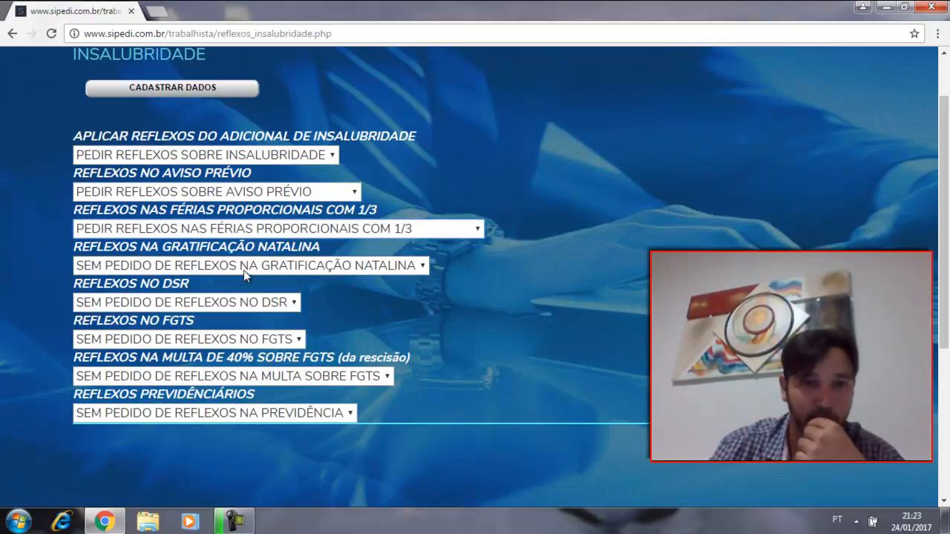
Step: Request the reflexos na Gratificação Natalina, no DSR and no FGTS
left_click(199, 265)
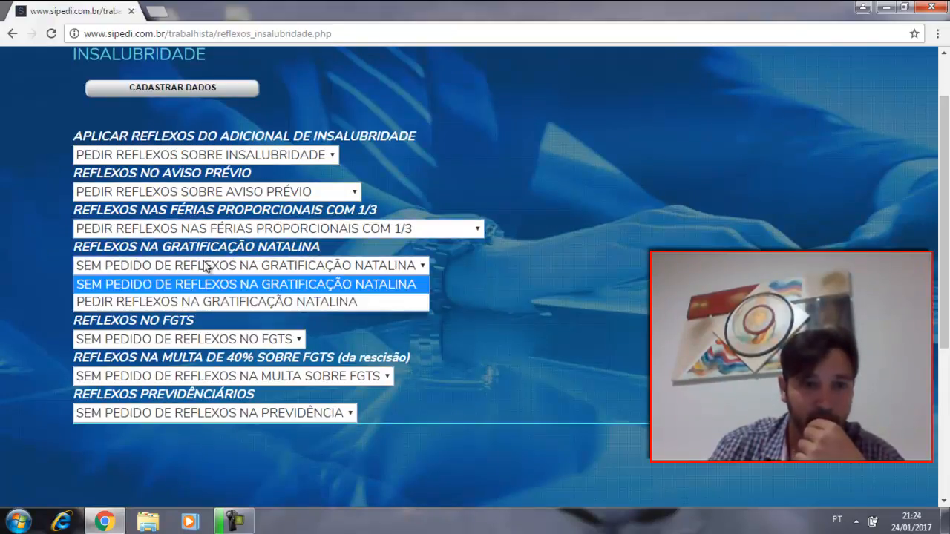
left_click(208, 301)
left_click(221, 306)
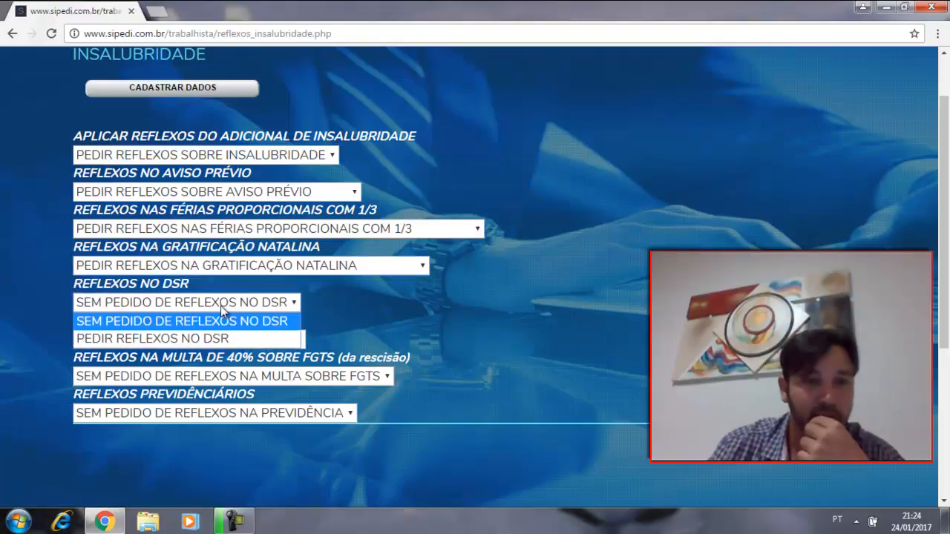
left_click(224, 338)
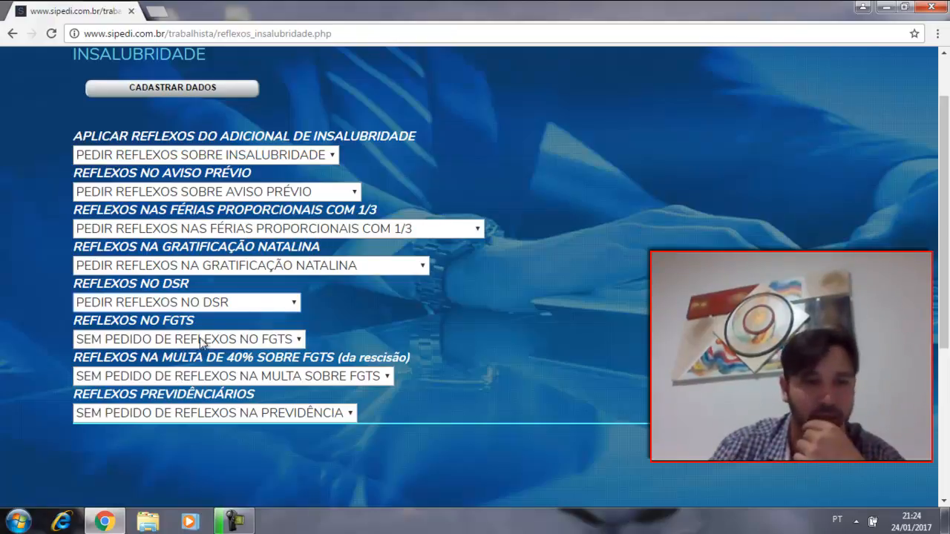
left_click(244, 343)
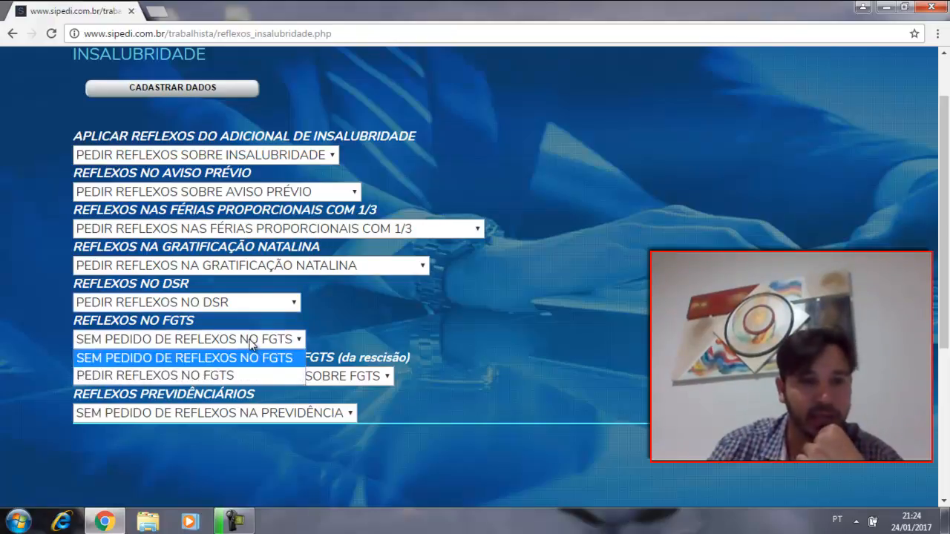
left_click(243, 374)
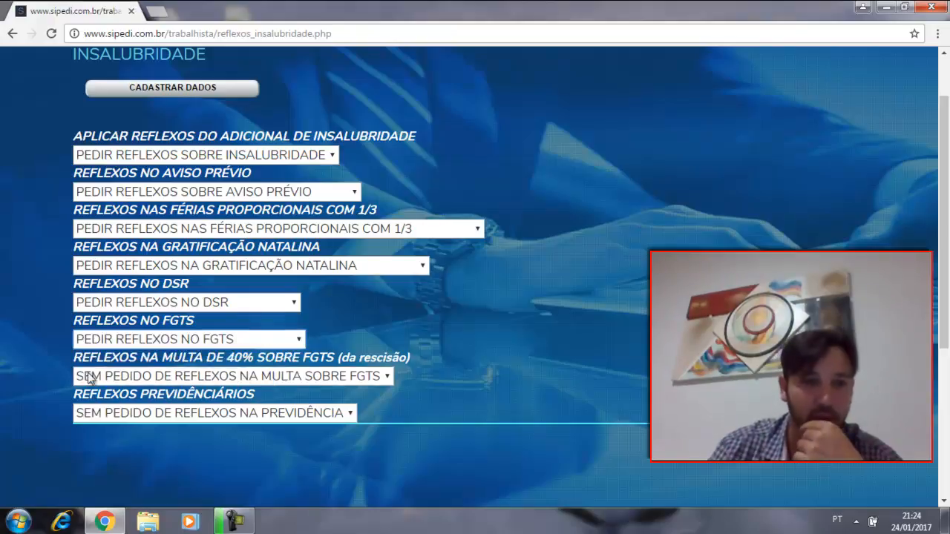
Step: Request the reflexos na Multa sobre FGTS and na Previdência, and register the reflexos data
left_click(304, 377)
left_click(286, 413)
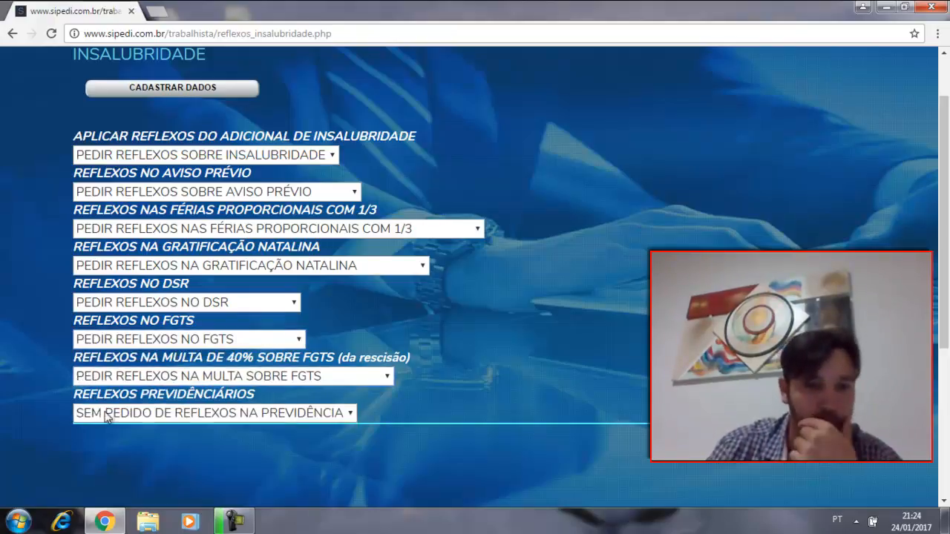
left_click(195, 413)
left_click(206, 449)
scroll(209, 119, "up", 1)
left_click(186, 163)
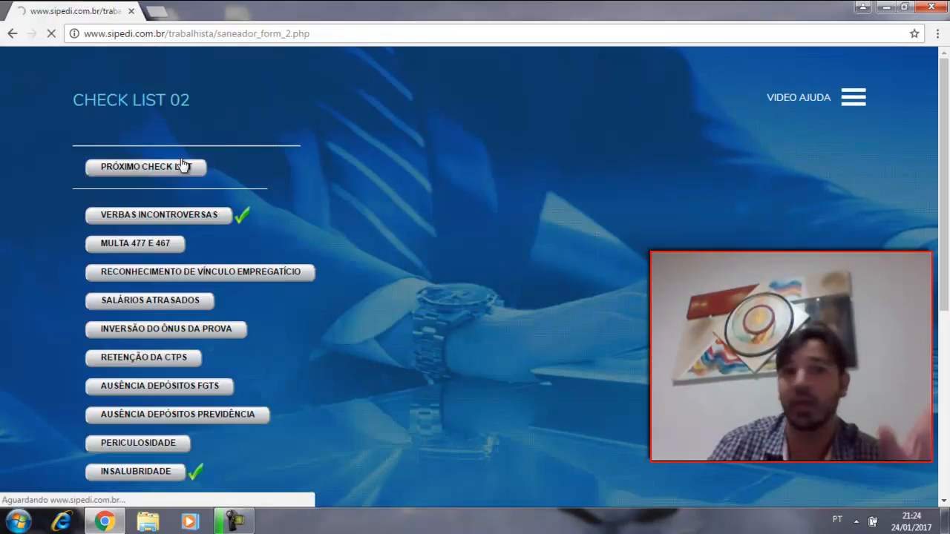
Step: Review the items of Check List 02 and proceed to the next check list
scroll(222, 178, "down", 2)
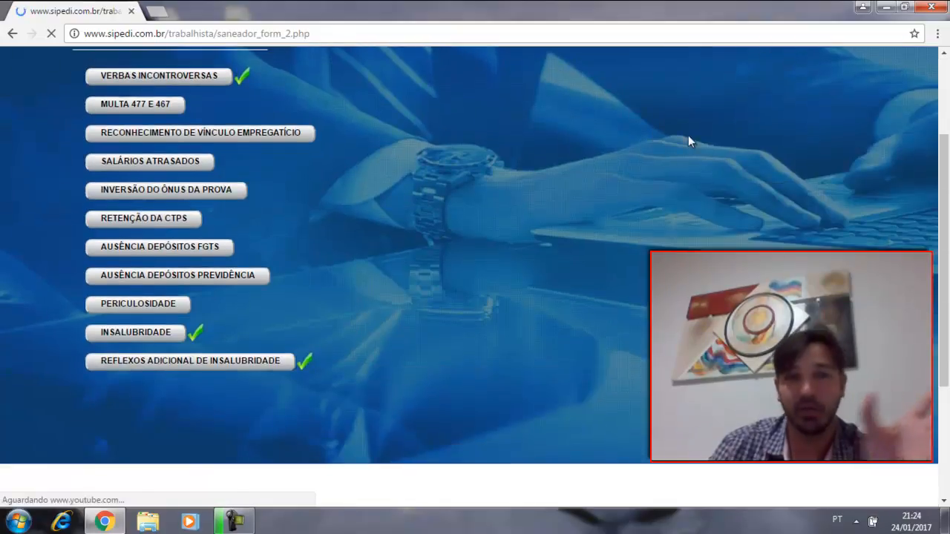
scroll(378, 185, "up", 2)
scroll(200, 386, "down", 1)
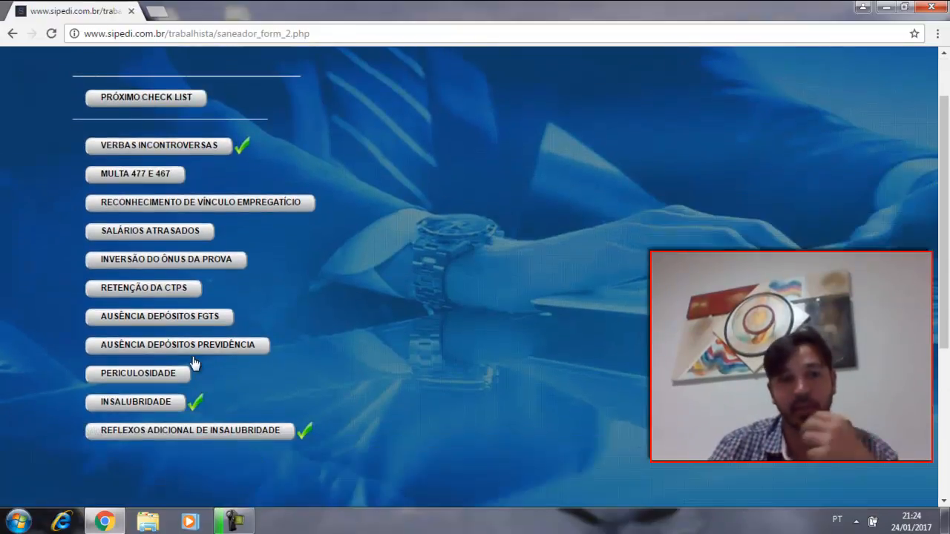
scroll(168, 327, "up", 1)
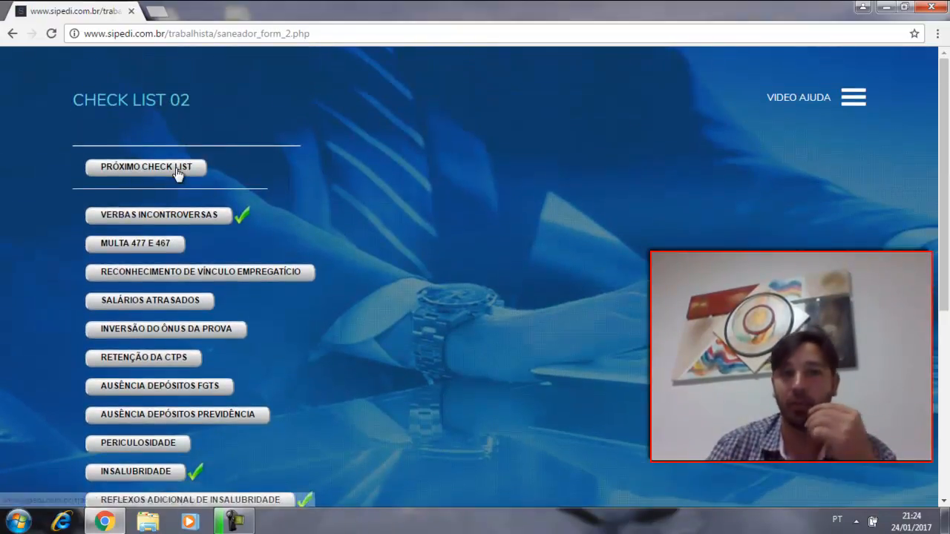
left_click(176, 168)
Step: Look through the Check List 03 items, leave them unfilled, and proceed to document generation
scroll(175, 164, "down", 1)
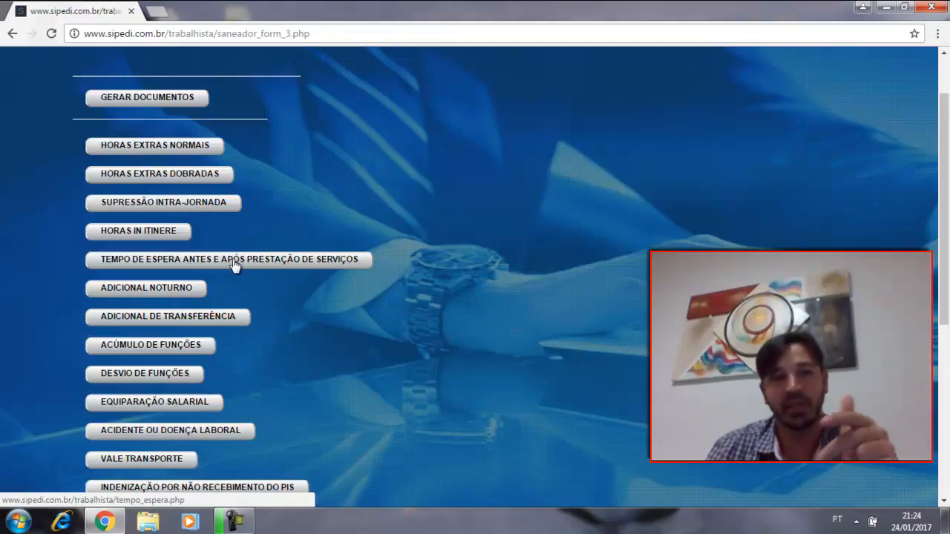
scroll(144, 296, "down", 1)
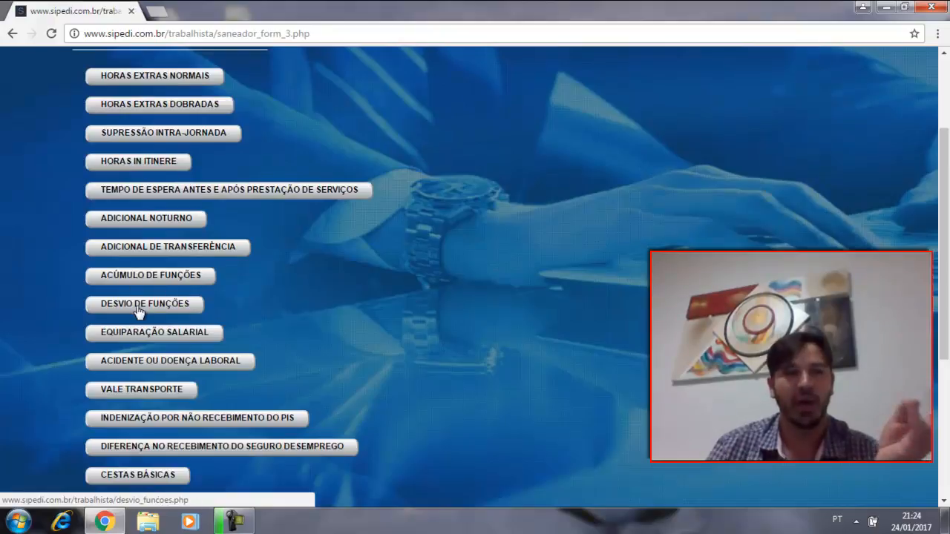
scroll(164, 308, "down", 1)
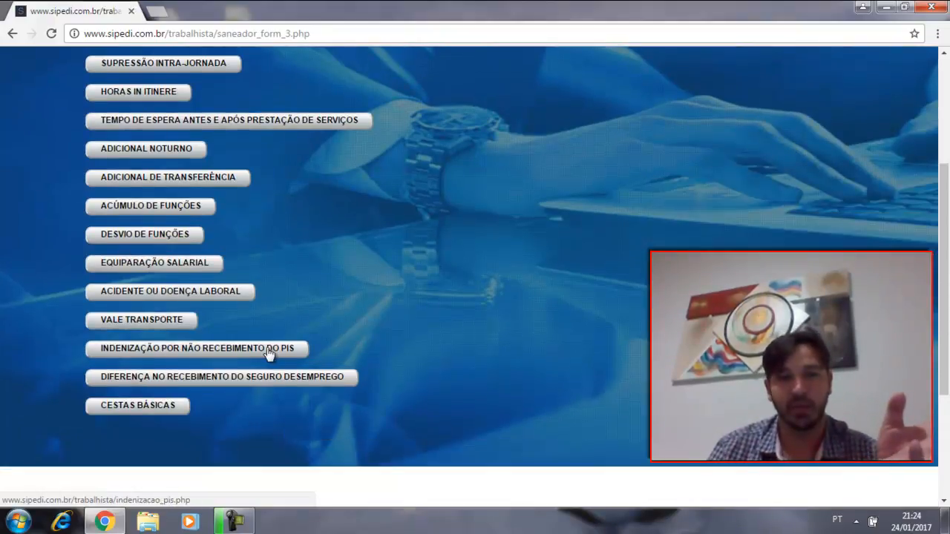
scroll(289, 348, "up", 3)
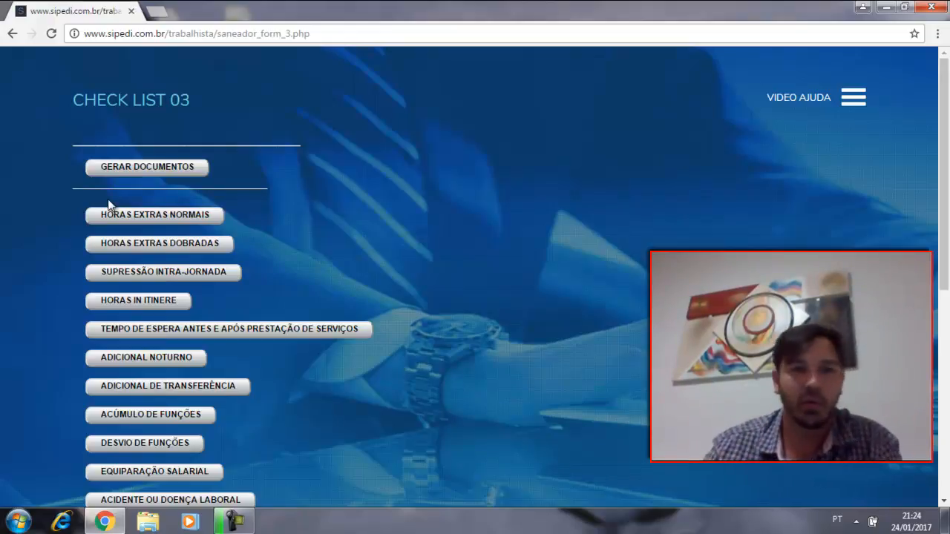
left_click(165, 169)
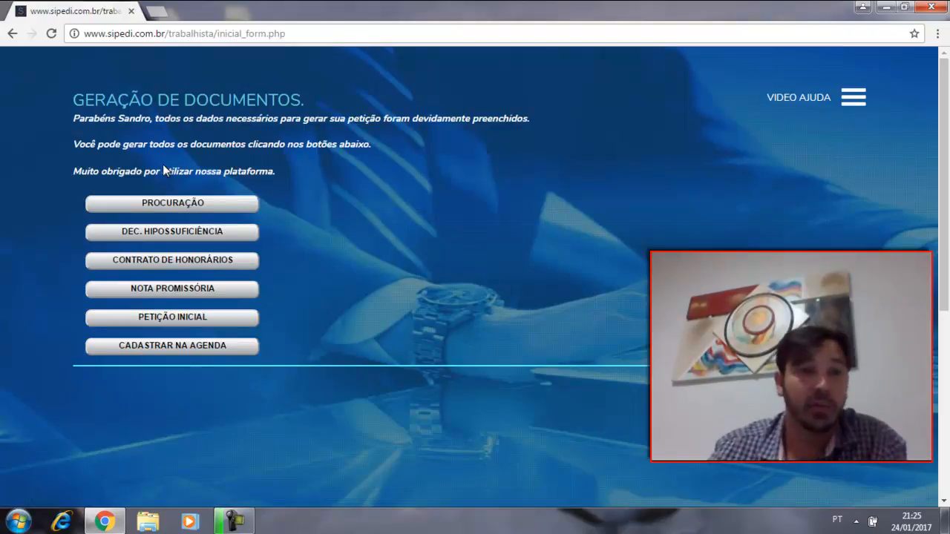
Step: Generate the Procuração and add ", dlakjlkgal" after the Outorgante's name, with "dsfaçljfdaçkdfsalkfn" as a new paragraph below
left_click(185, 207)
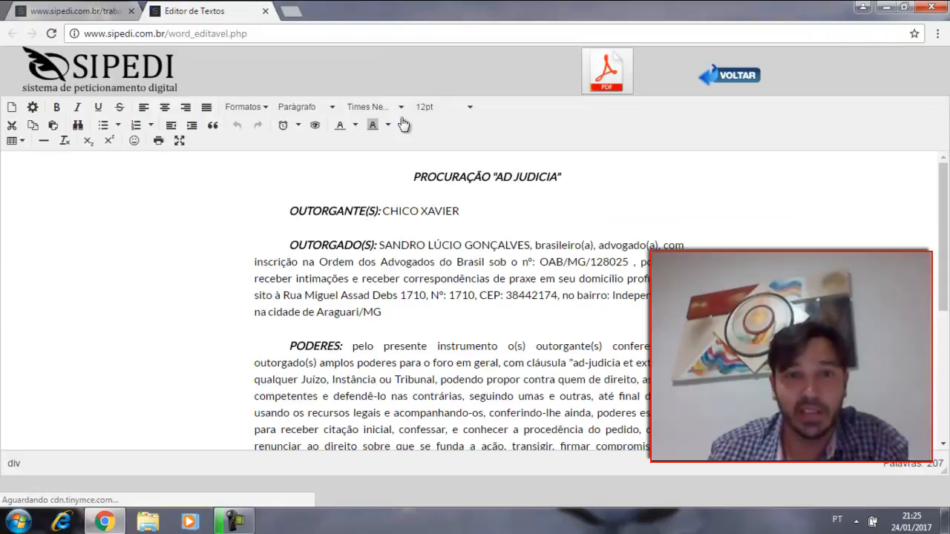
left_click(503, 210)
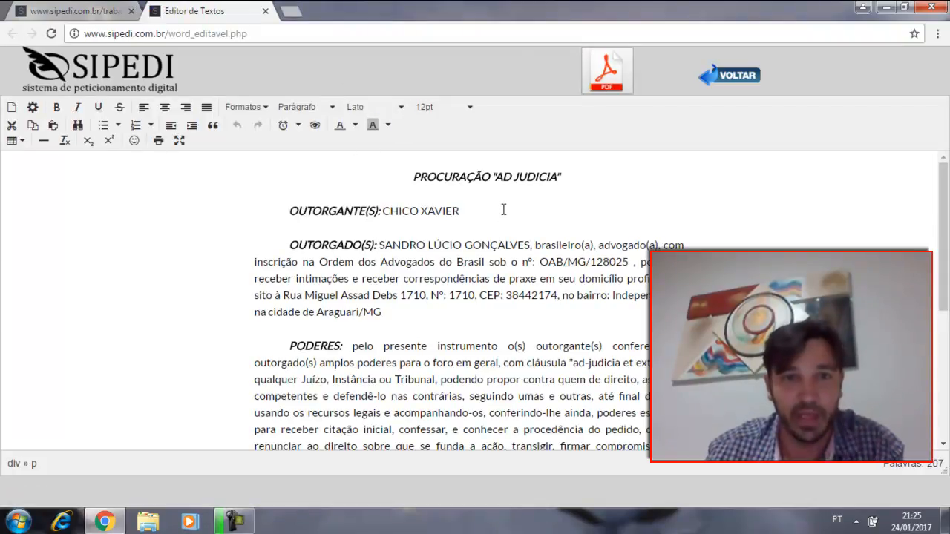
type(", dlakjlkgal")
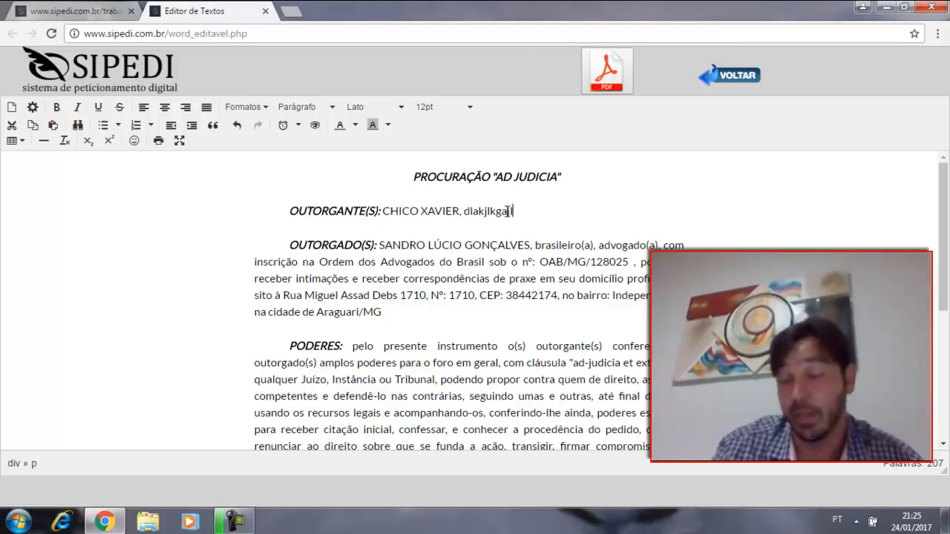
key("Return")
type("dsfaçljfdaçkdfsalkfn")
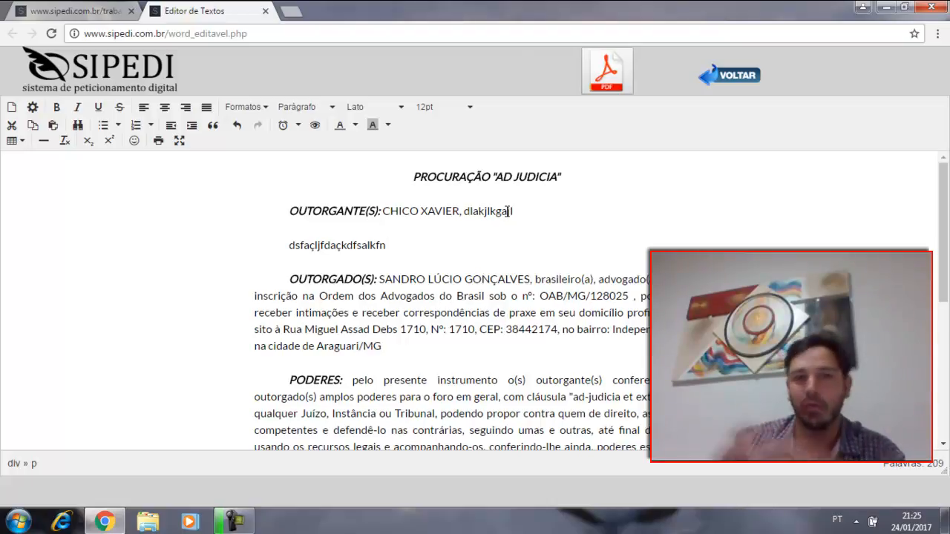
Step: Review the Procuração down to the signature line, generate its PDF version, and look through the resulting page
scroll(508, 212, "down", 1)
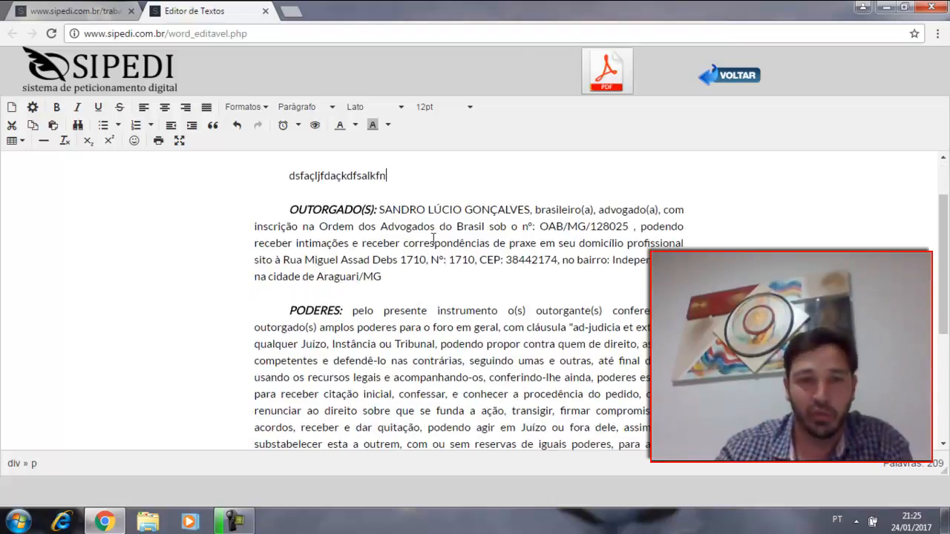
scroll(227, 291, "down", 3)
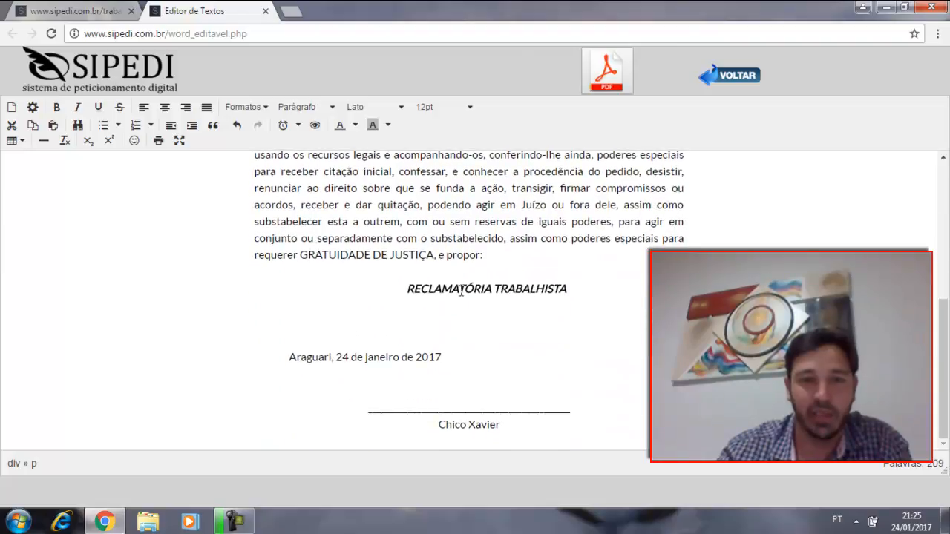
left_click(458, 290)
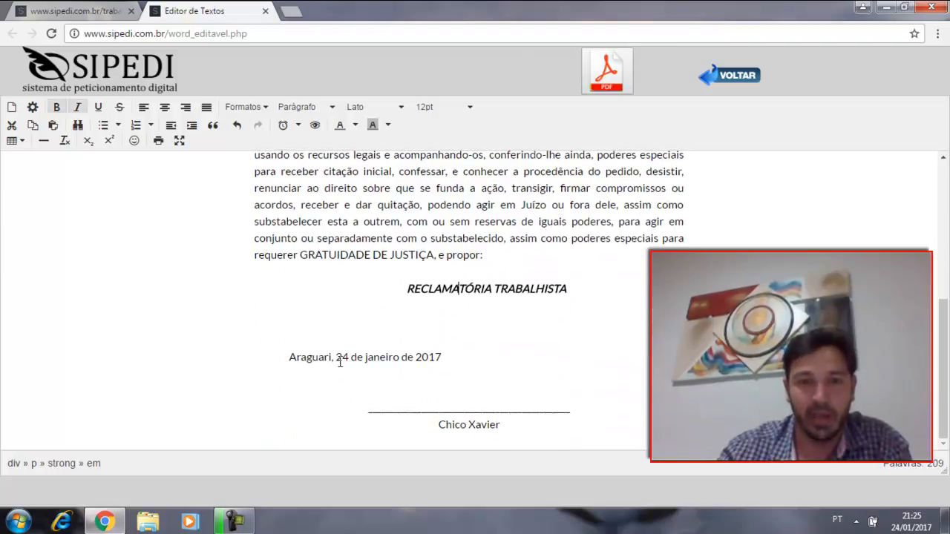
scroll(485, 414, "up", 10)
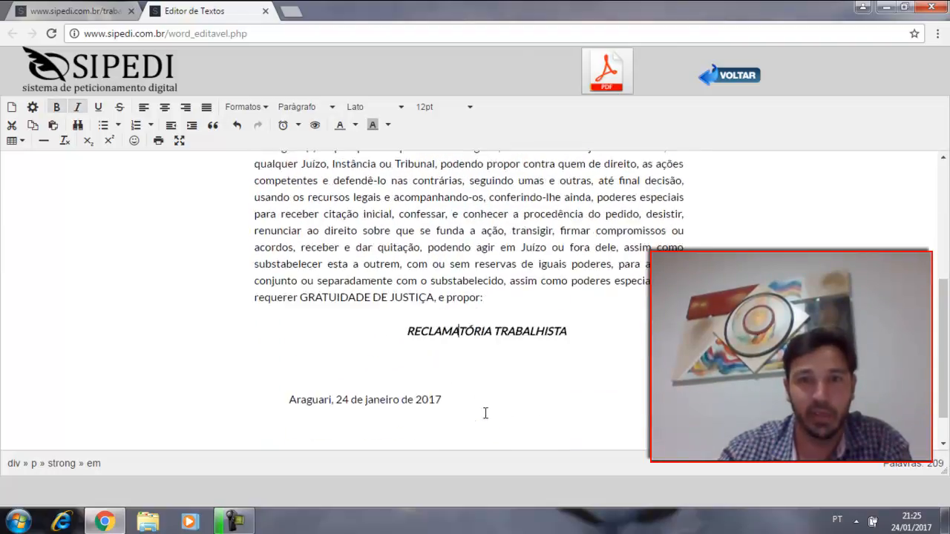
left_click(604, 72)
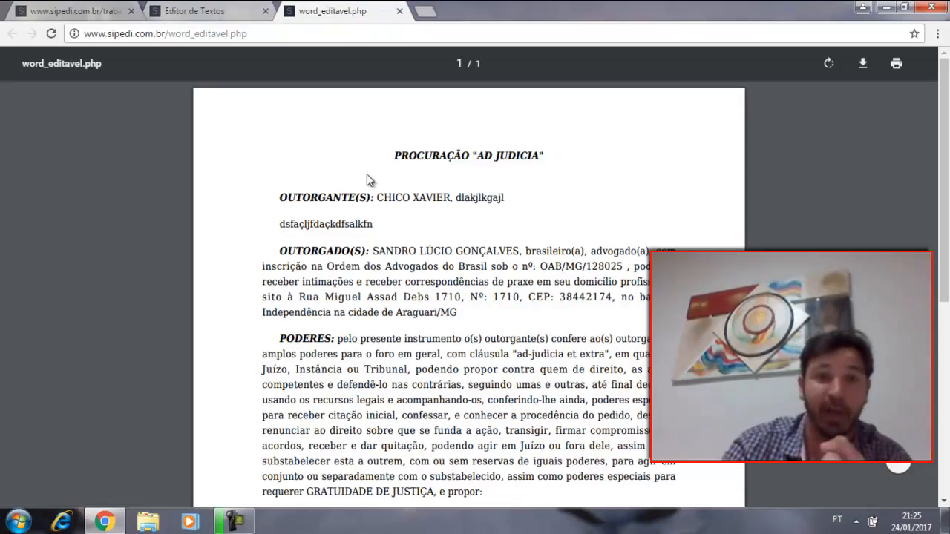
scroll(503, 210, "down", 10)
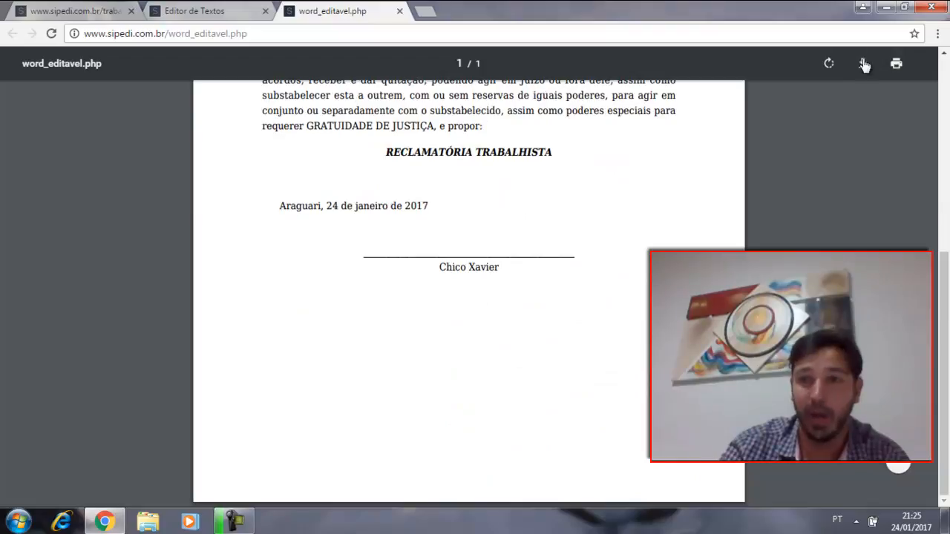
Step: Close the Procuração's PDF and editor, generate the Dec. Hipossuficiência, and close it after viewing
left_click(399, 11)
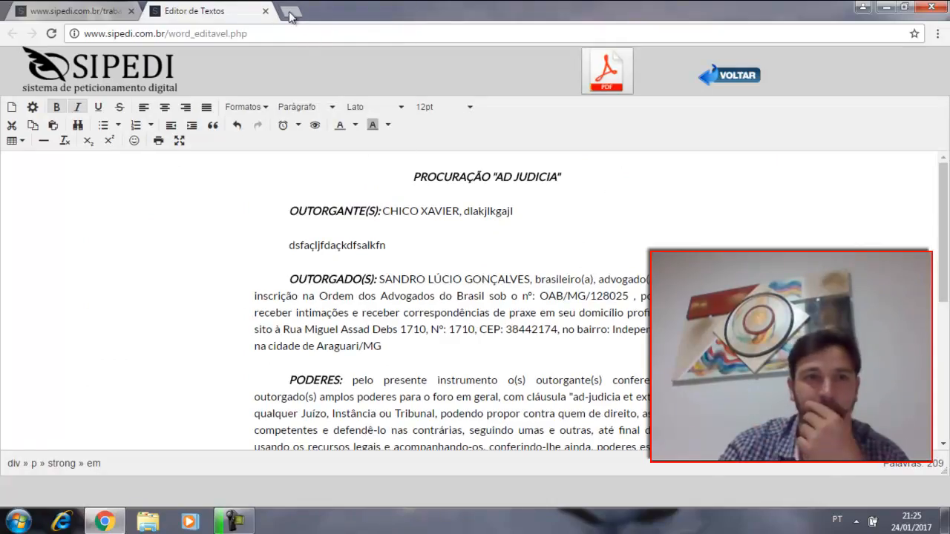
left_click(265, 11)
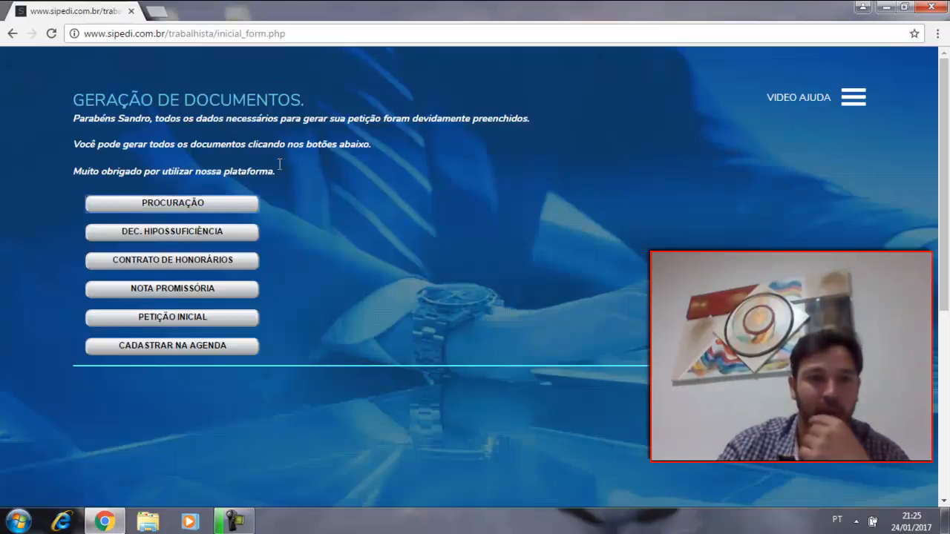
left_click(168, 234)
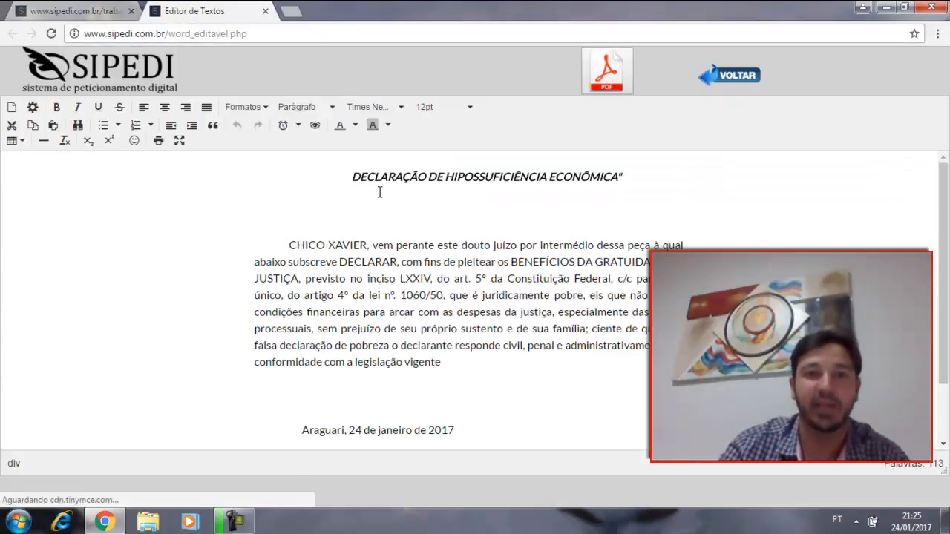
left_click(265, 11)
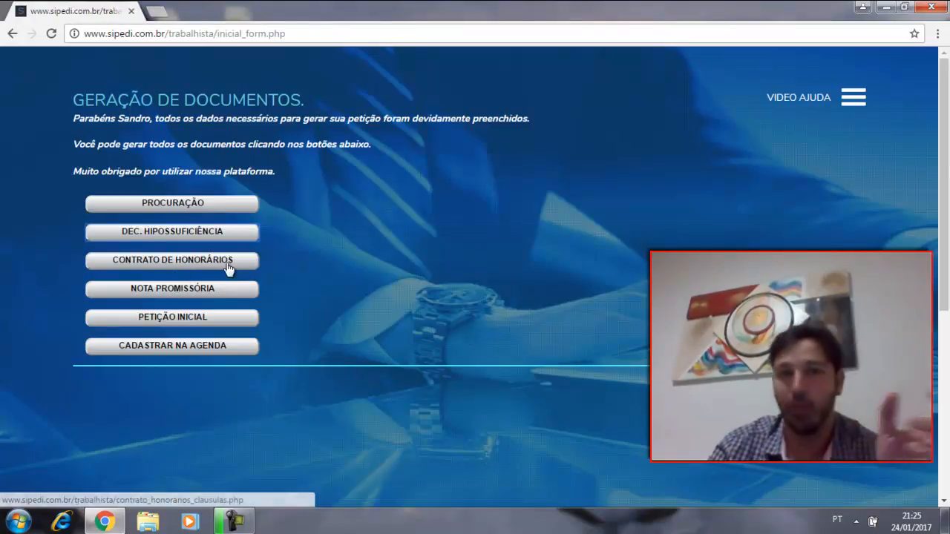
Step: Generate the Petição Inicial and review its court heading, party identification and the opening of DOS FATOS
left_click(196, 324)
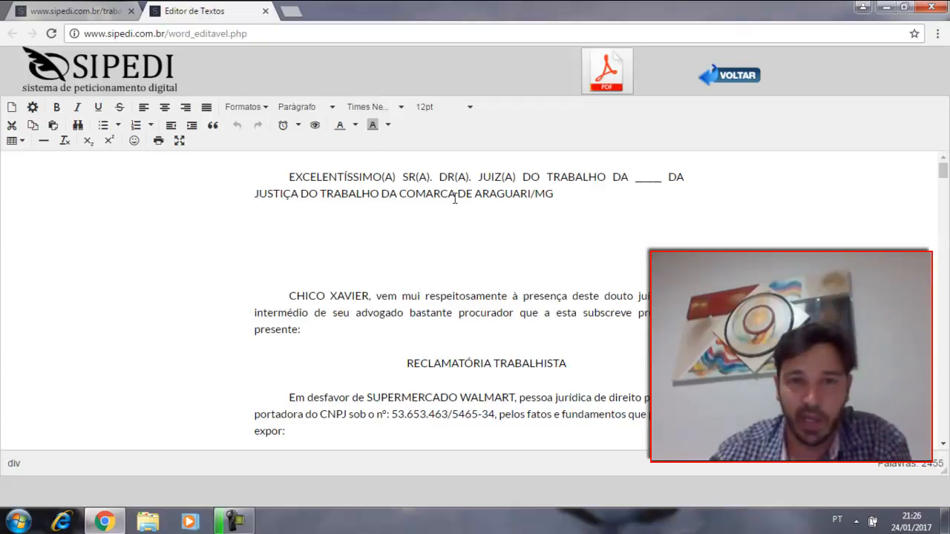
left_click(495, 188)
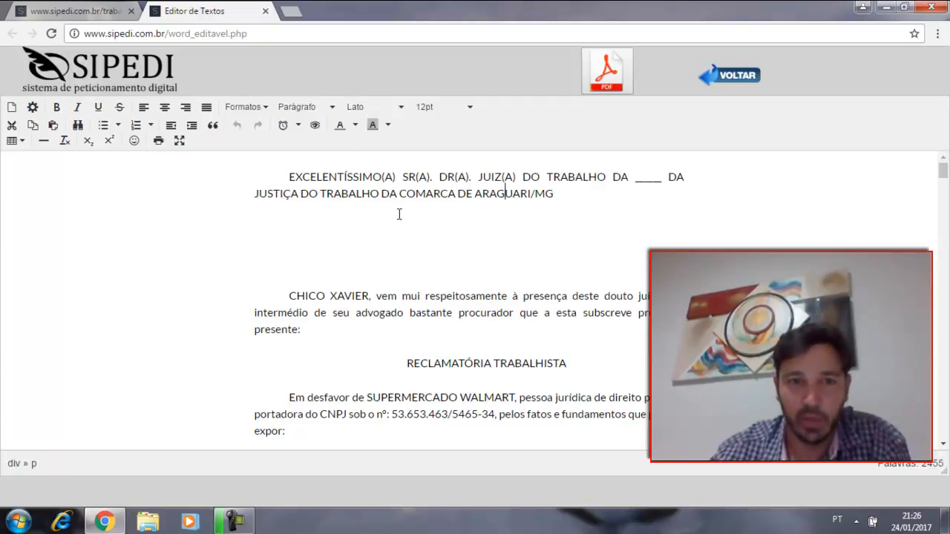
scroll(402, 214, "down", 1)
left_click(329, 227)
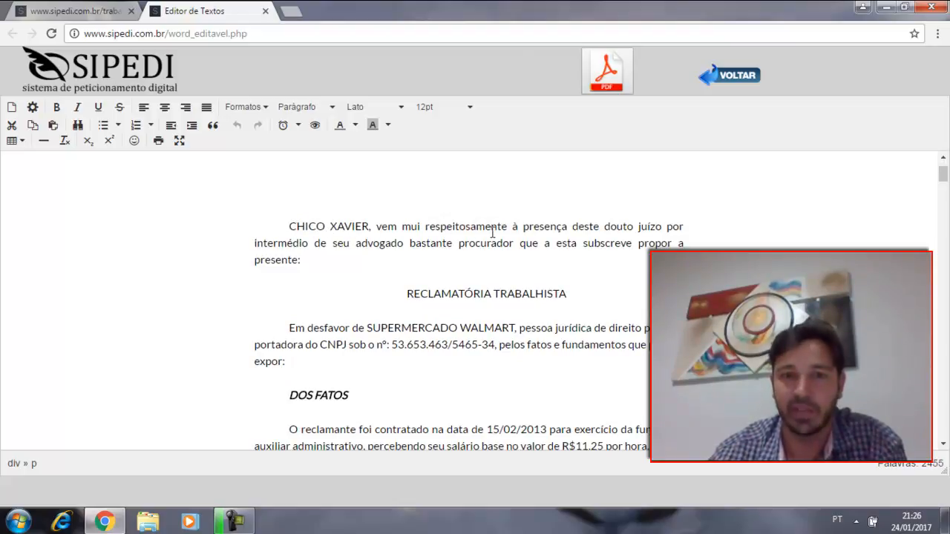
scroll(508, 253, "down", 1)
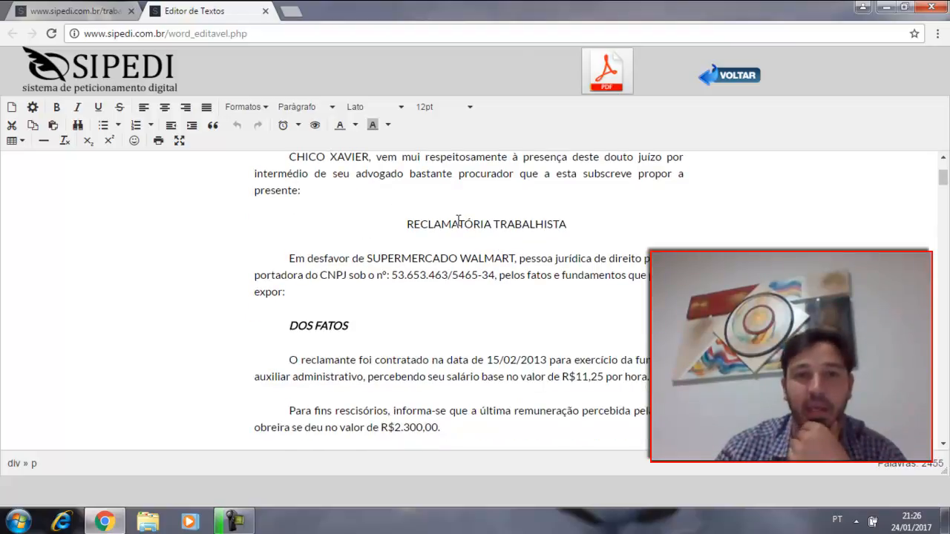
scroll(435, 225, "down", 1)
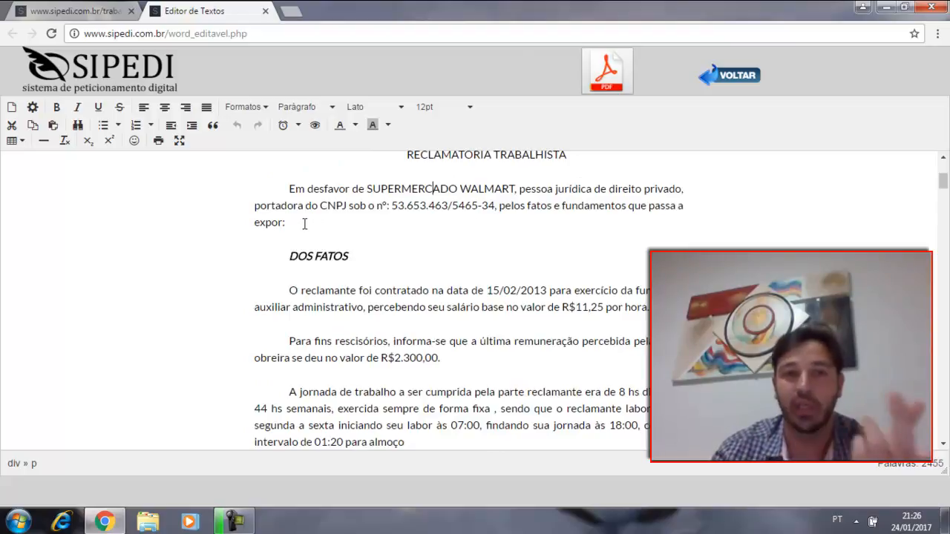
scroll(440, 214, "down", 1)
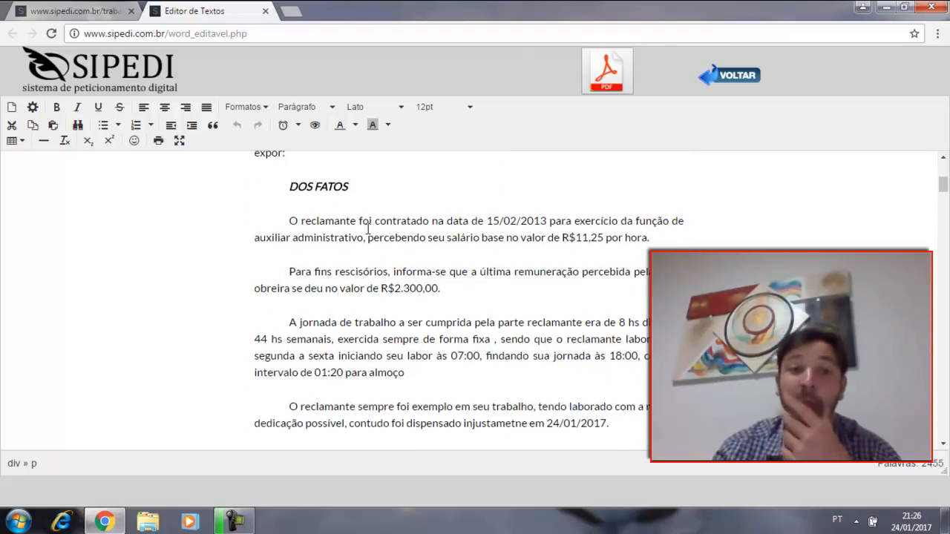
Step: Add the paragraph "cvzçkmbvçolmgbxomgsoçl" below the hiring and base salary paragraph in DOS FATOS
scroll(355, 193, "up", 1)
scroll(360, 213, "up", 1)
scroll(360, 213, "down", 1)
scroll(360, 213, "down", 1)
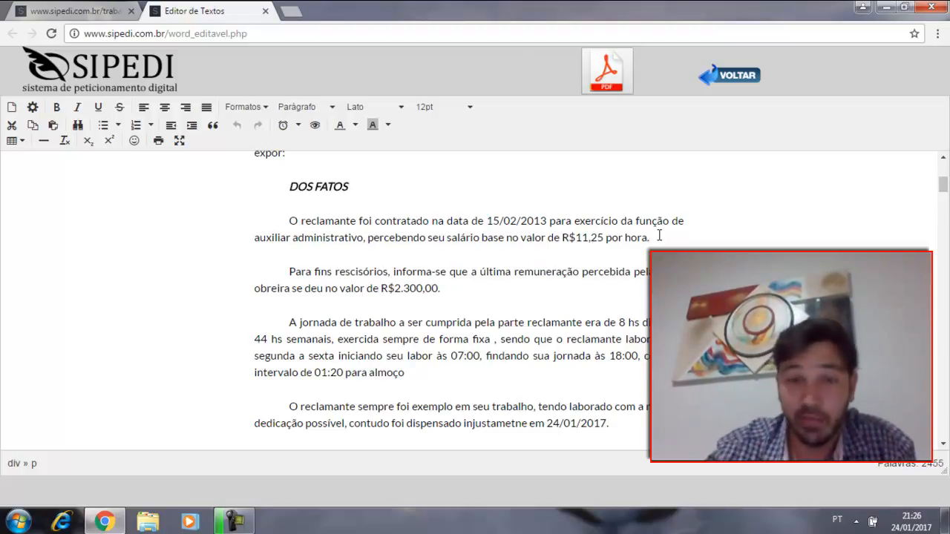
key("Return")
type("cvzçkmbvçolmgbxomgsoçl")
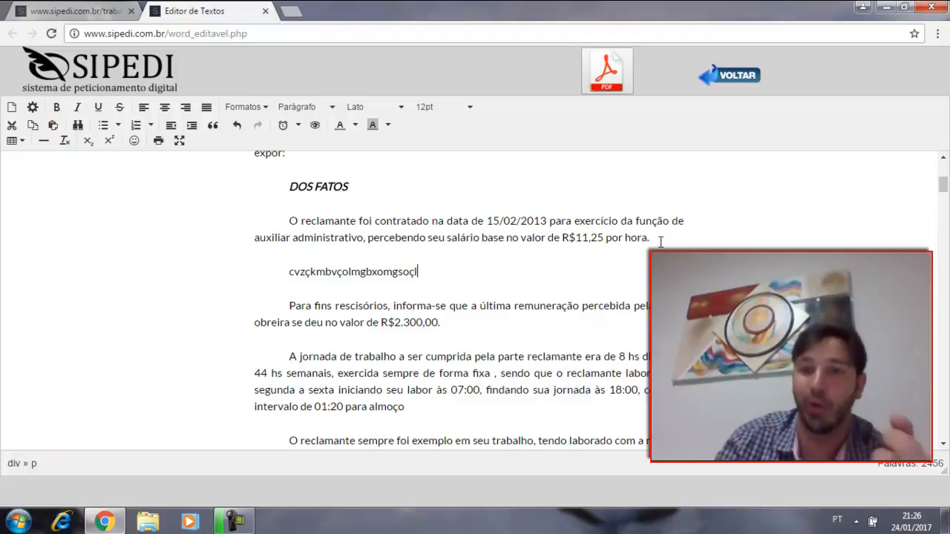
Step: Review the DOS FATOS paragraphs on last remuneration, working hours, dismissal and the unpaid aviso prévio
scroll(392, 222, "down", 2)
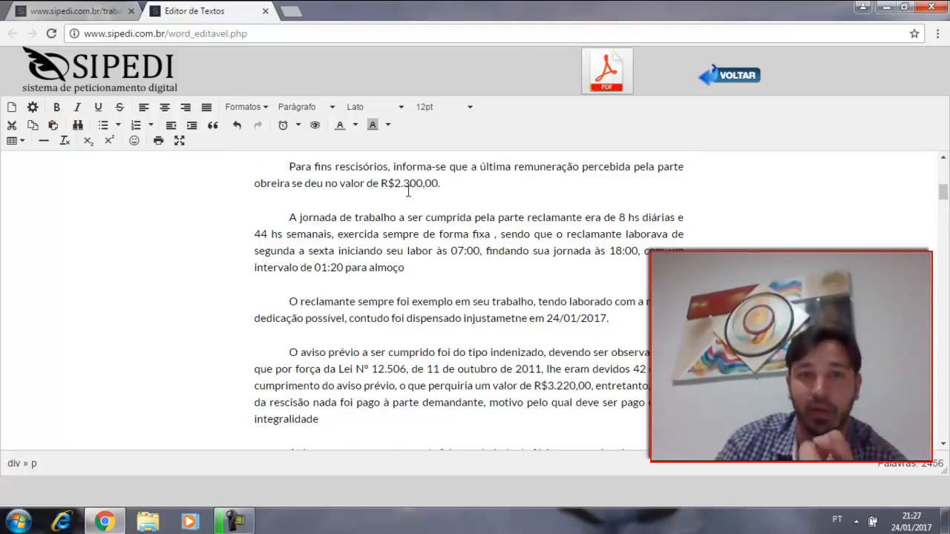
scroll(470, 189, "down", 2)
scroll(431, 193, "up", 2)
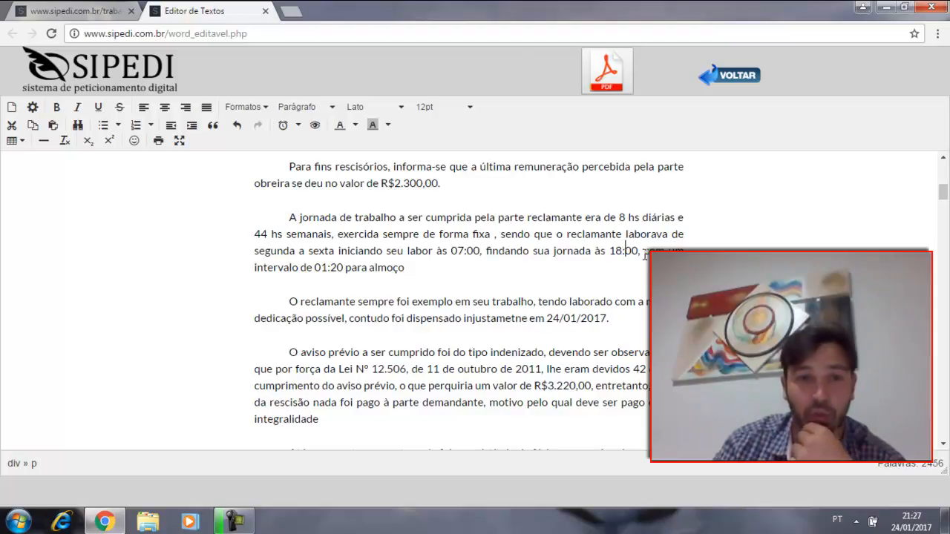
scroll(399, 269, "down", 1)
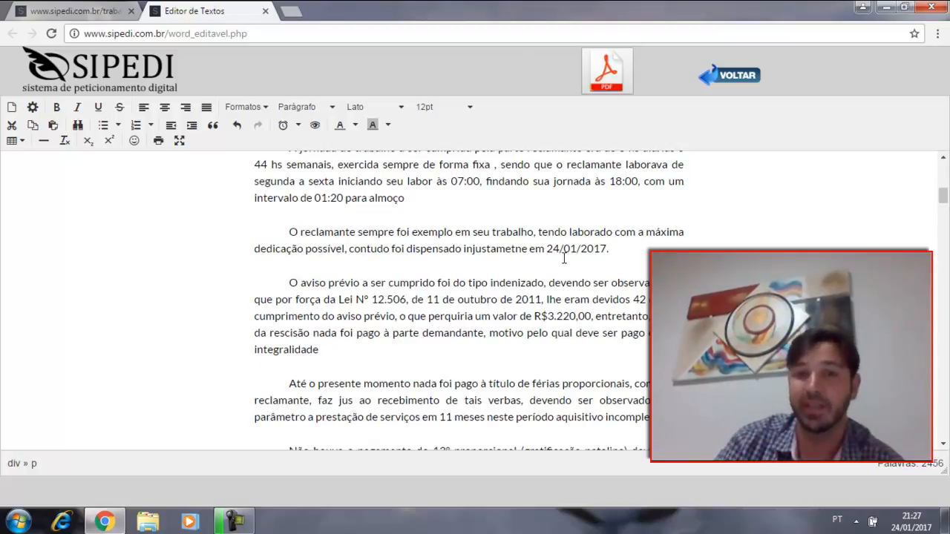
left_click(610, 251)
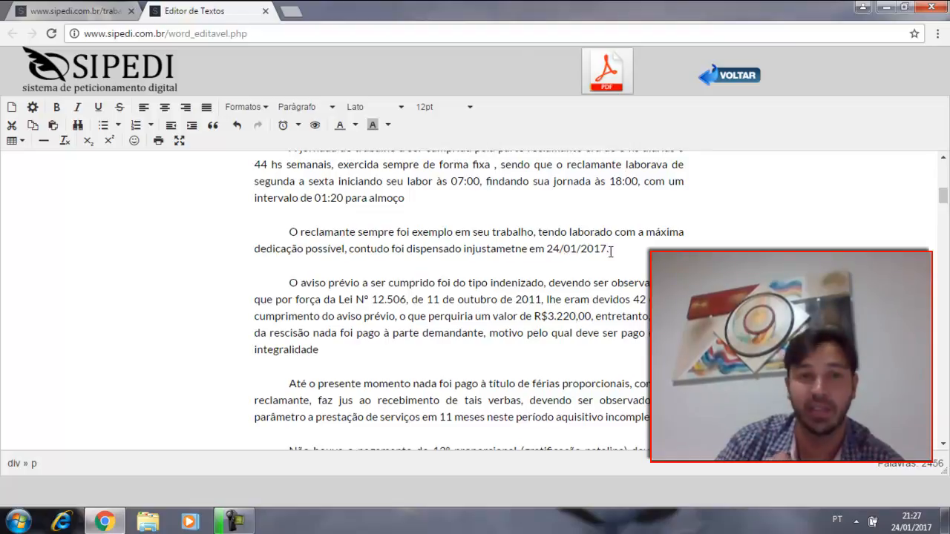
scroll(452, 261, "down", 1)
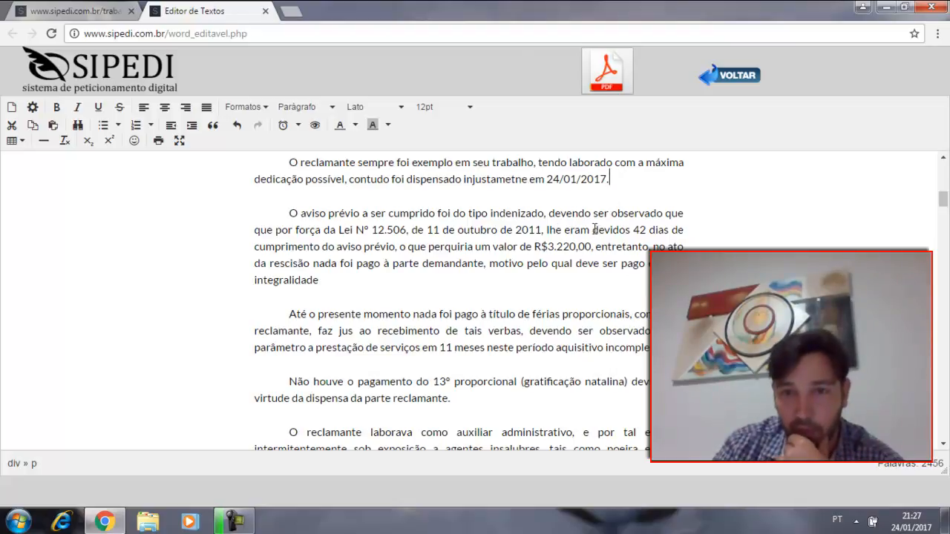
left_click_drag(542, 230, 689, 226)
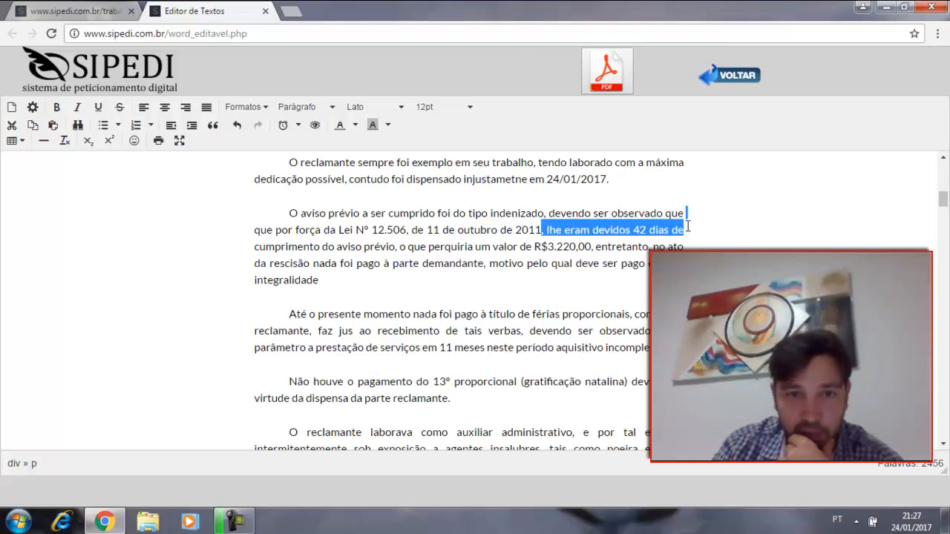
left_click_drag(311, 265, 404, 266)
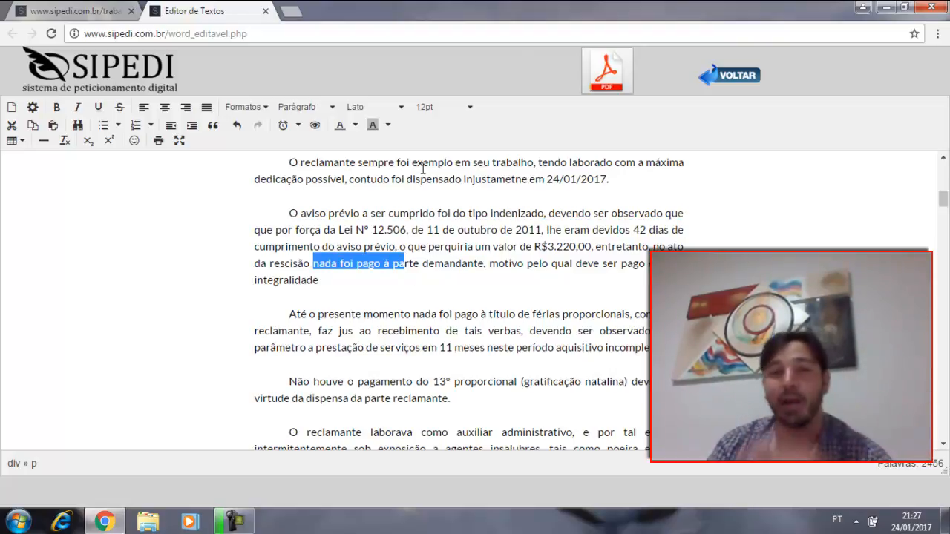
Step: Examine the DOS FATOS paragraphs on férias proporcionais, the proportional 13º and exposure to unhealthy agents
scroll(309, 164, "down", 1)
scroll(309, 164, "down", 1)
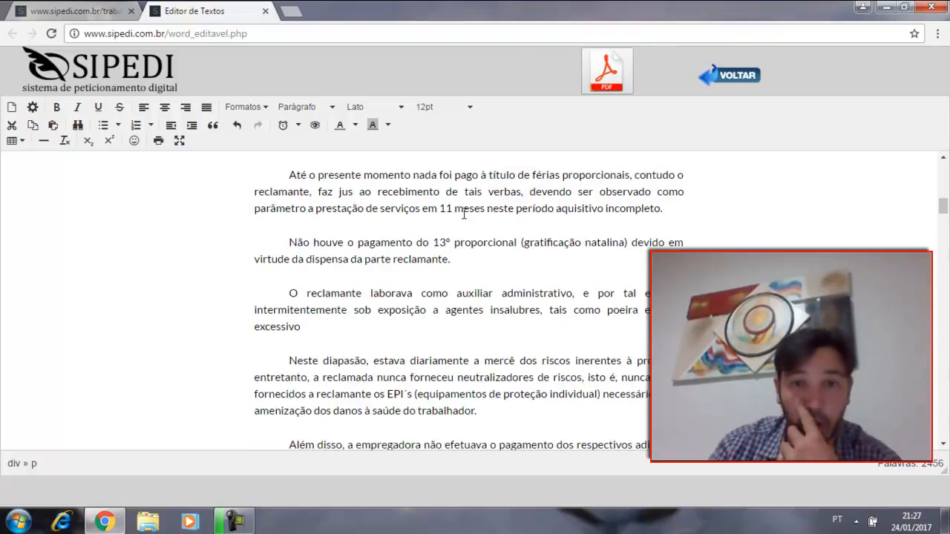
left_click_drag(518, 175, 638, 175)
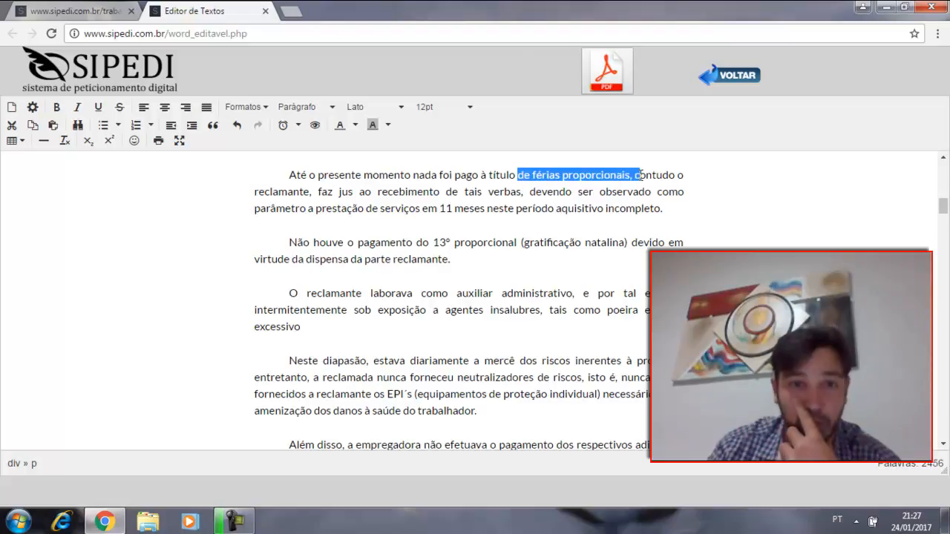
left_click_drag(309, 193, 517, 194)
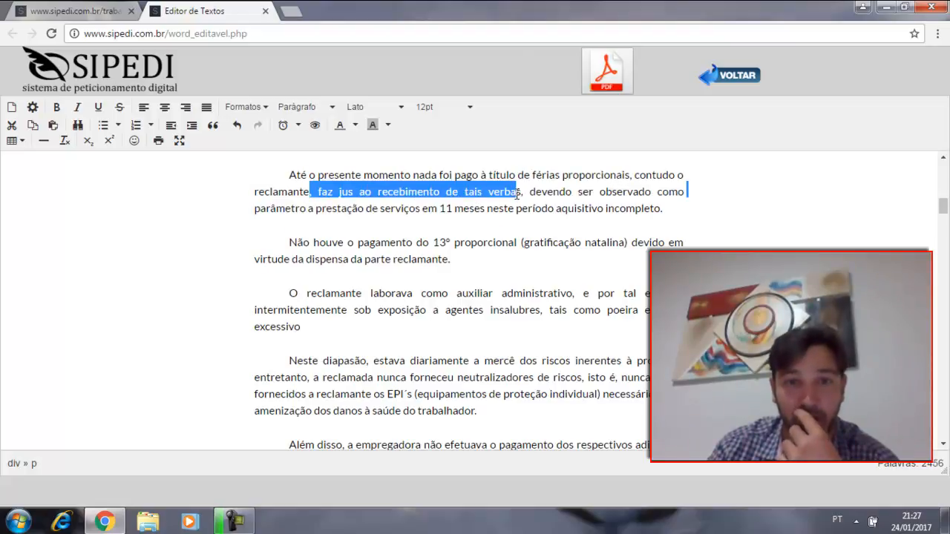
left_click_drag(436, 210, 481, 209)
scroll(431, 208, "down", 1)
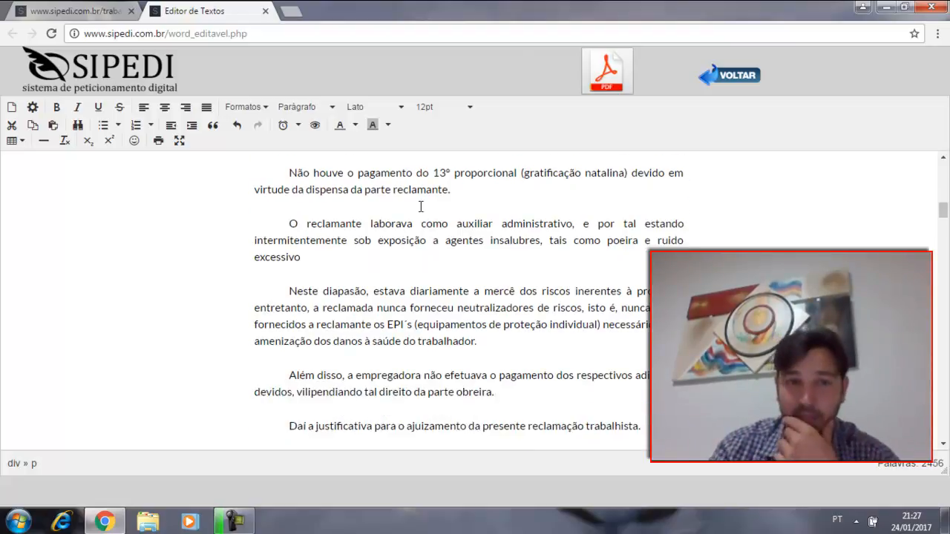
left_click_drag(417, 172, 481, 182)
scroll(342, 202, "down", 1)
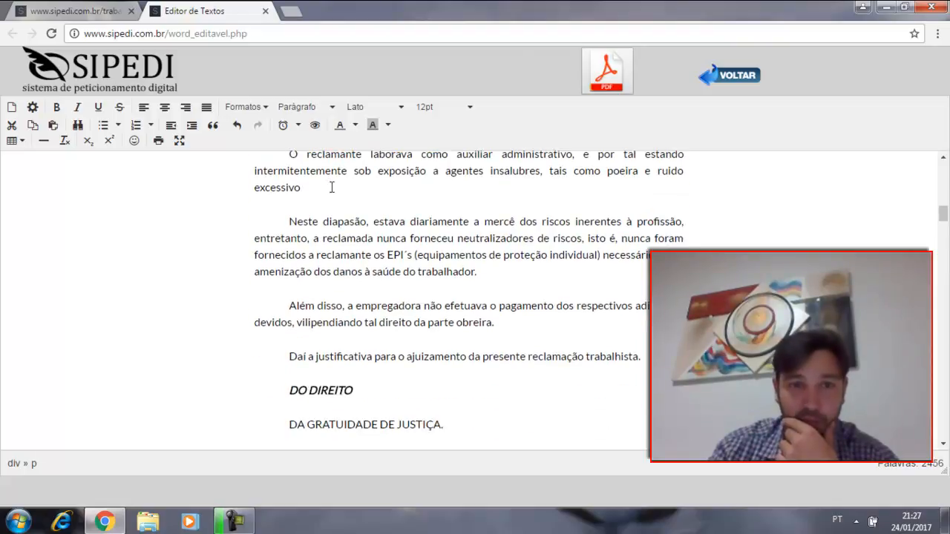
scroll(414, 193, "up", 1)
left_click(540, 224)
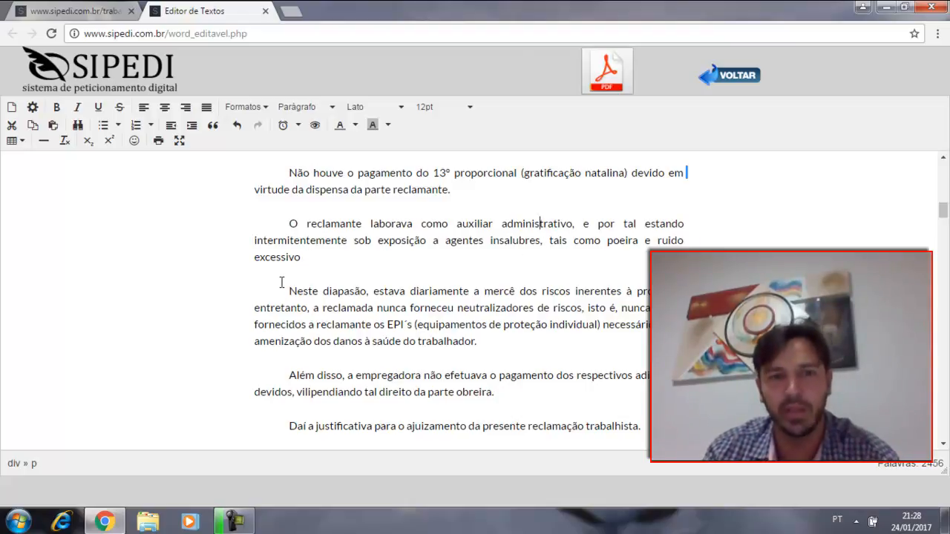
Step: Read through the end of DOS FATOS and the DO DIREITO sections on gratuidade de justiça and the multa sobre o FGTS
scroll(315, 257, "down", 1)
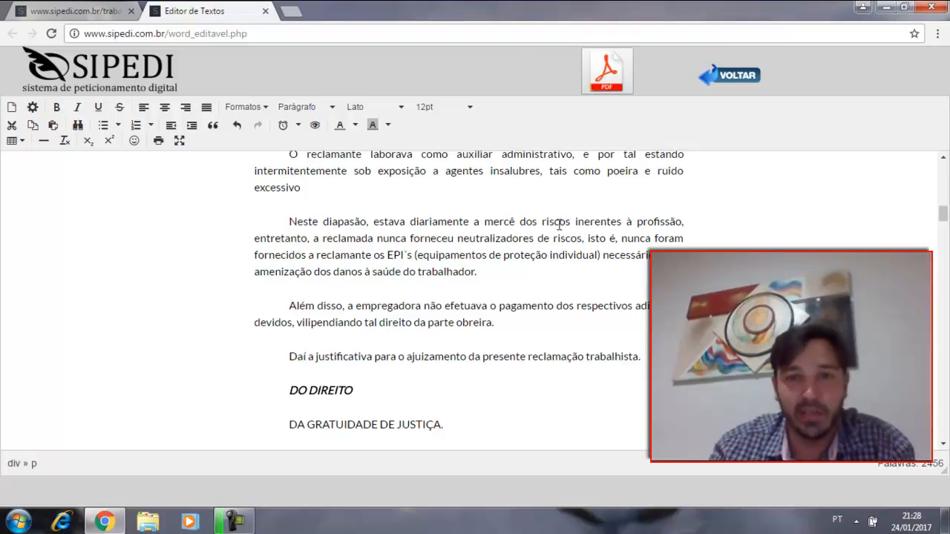
scroll(402, 238, "down", 3)
scroll(401, 235, "down", 1)
left_click(317, 253)
scroll(317, 255, "down", 2)
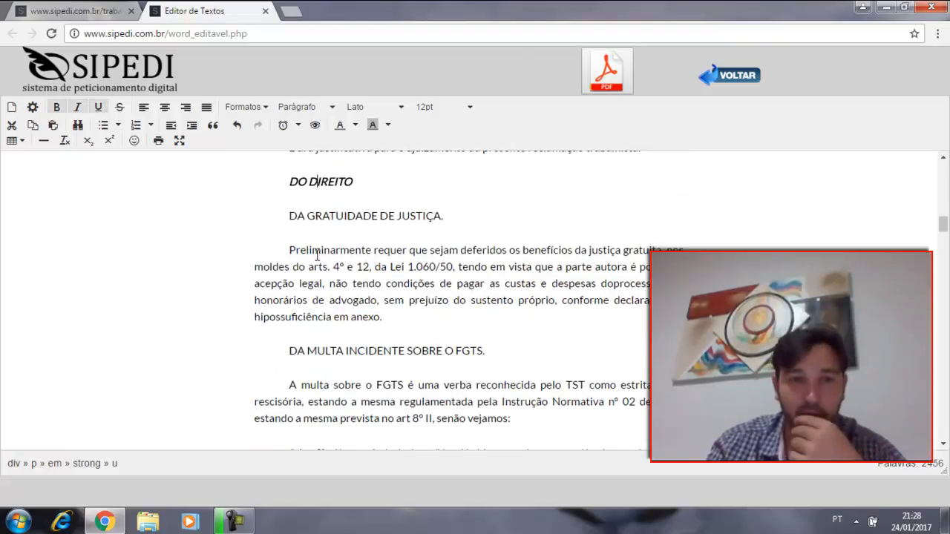
left_click(345, 216)
scroll(349, 267, "down", 2)
left_click(384, 282)
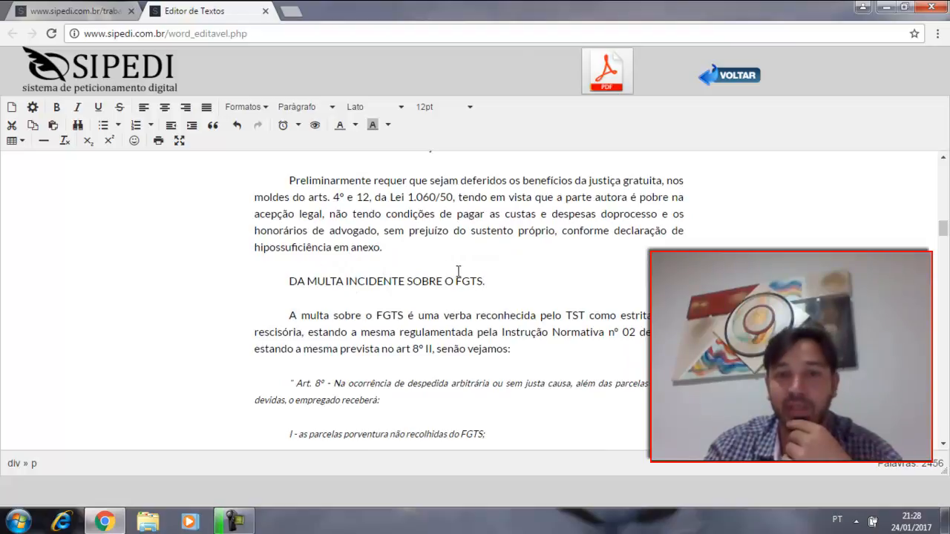
scroll(424, 327, "down", 4)
scroll(401, 296, "down", 3)
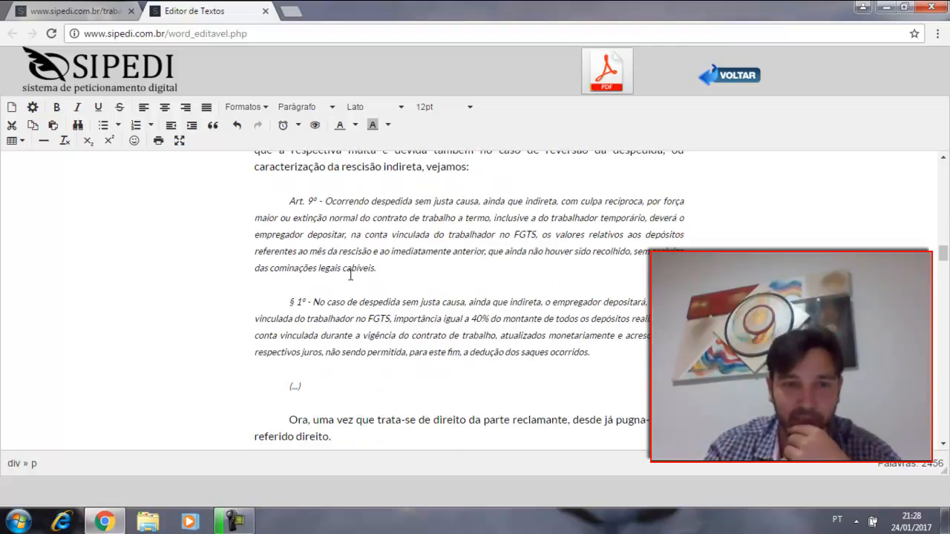
Step: Add the paragraph "ewropjgperoojposerr" below the "(...)" line that closes the Decreto nº 99.684 quotation
left_click(329, 212)
scroll(298, 215, "up", 1)
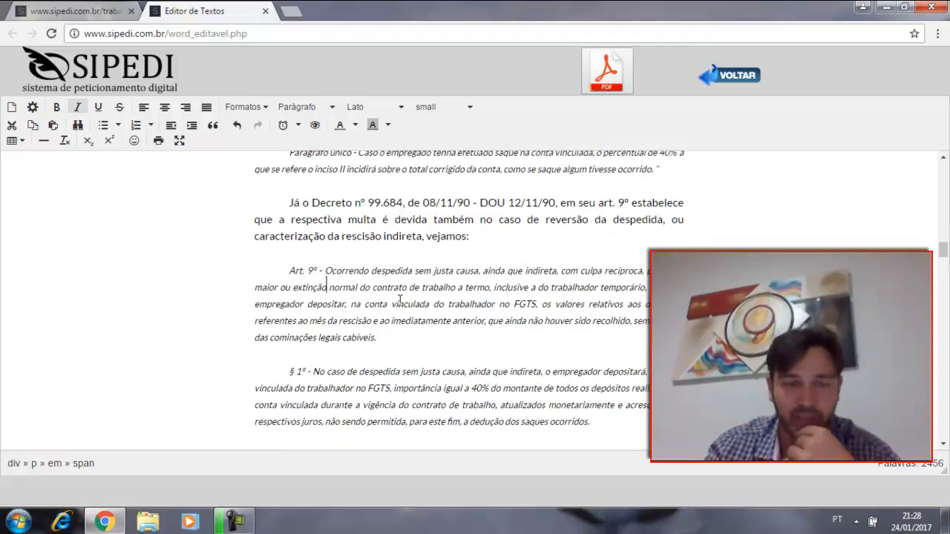
scroll(400, 299, "down", 5)
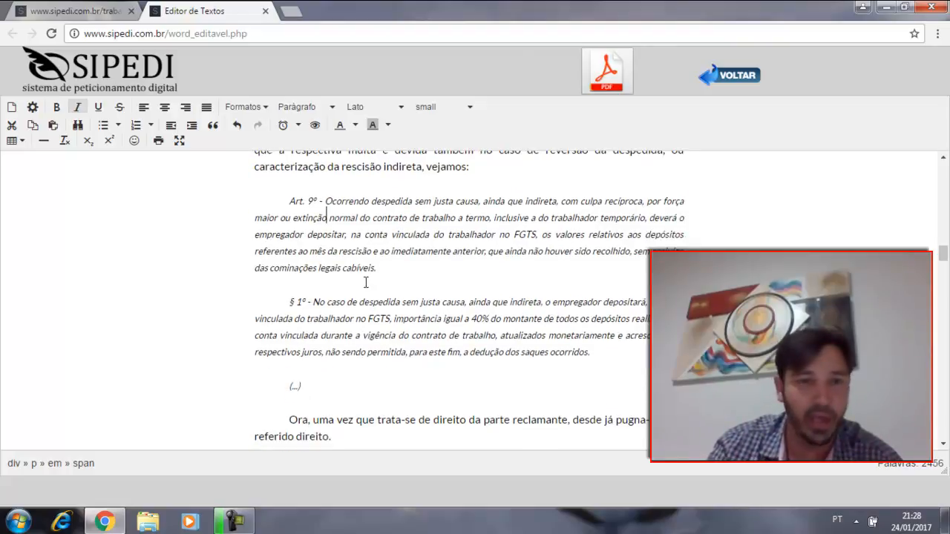
scroll(341, 271, "up", 2)
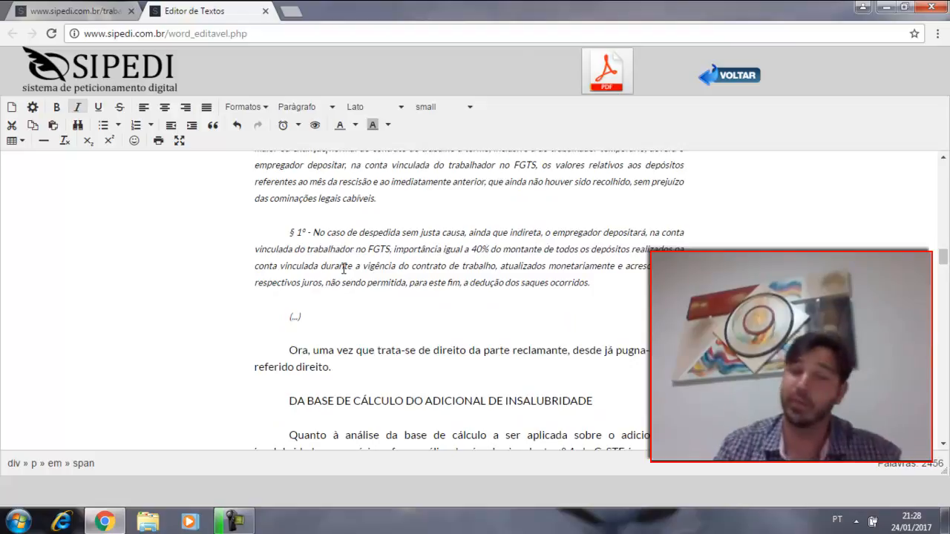
left_click(390, 322)
key("Return")
type("ewropjgperoojposerr")
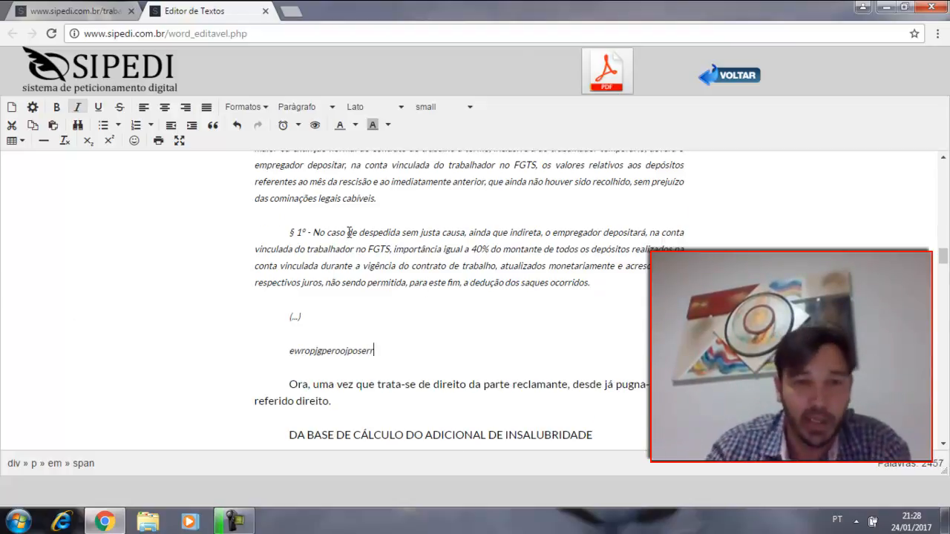
Step: Read through the sections on the adicional de insalubridade, covering its calculation base and its reflexos on other payments
scroll(349, 232, "down", 1)
scroll(324, 309, "down", 1)
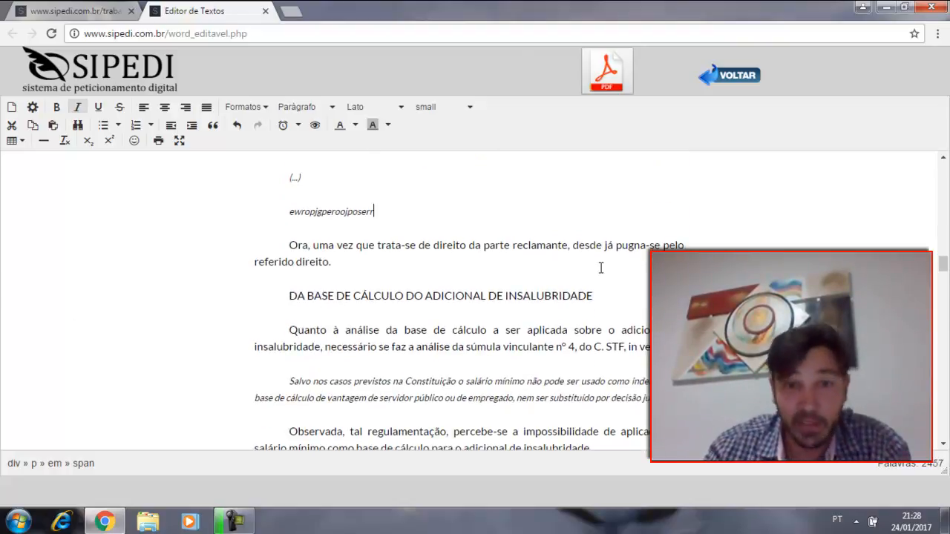
left_click(462, 294)
scroll(435, 272, "down", 3)
scroll(399, 242, "down", 8)
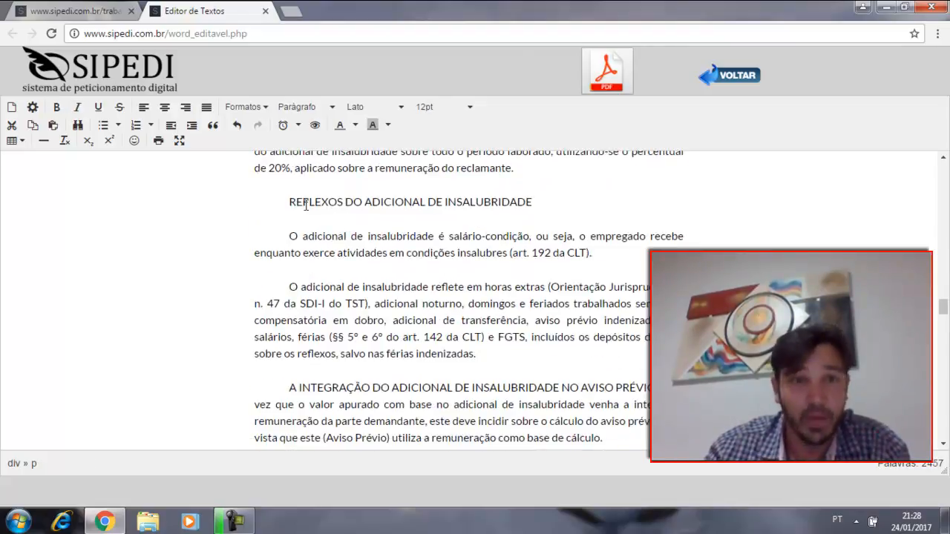
scroll(504, 226, "down", 3)
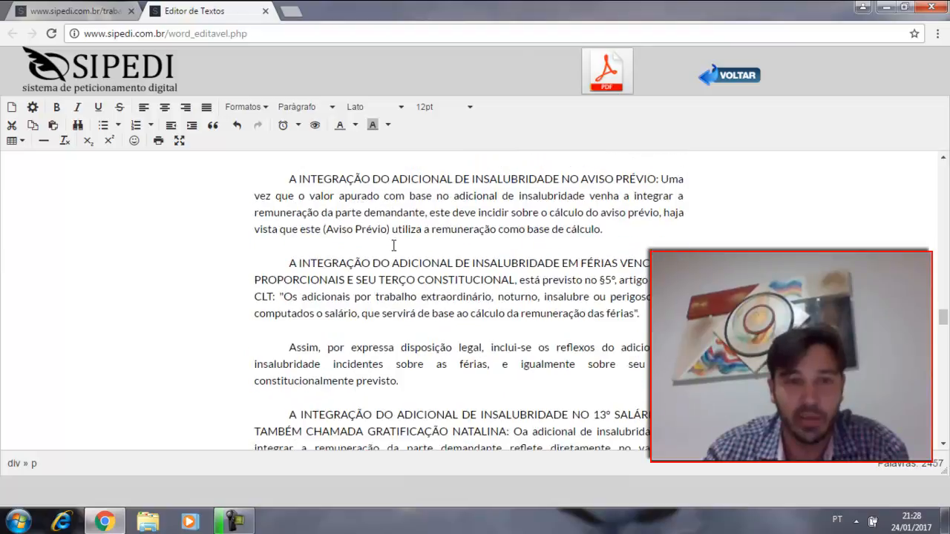
scroll(340, 224, "down", 4)
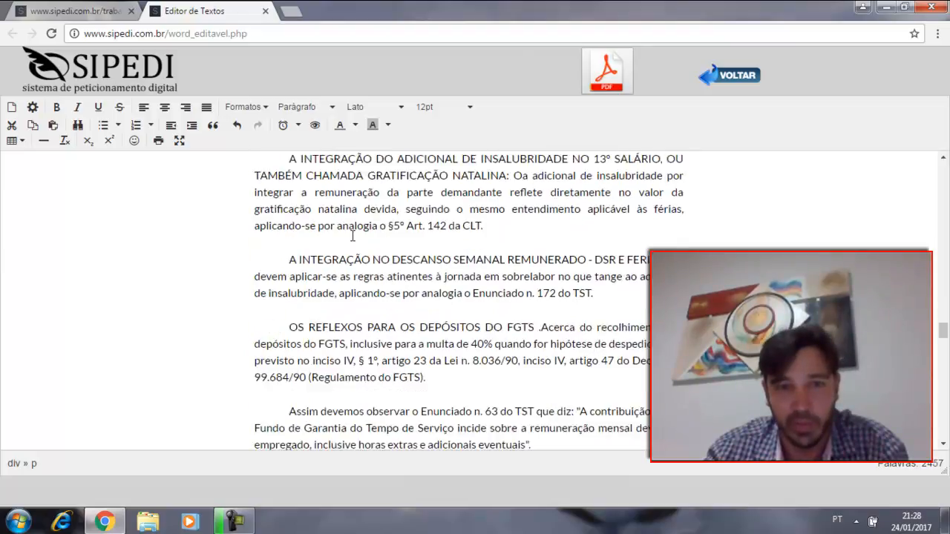
left_click_drag(551, 190, 436, 212)
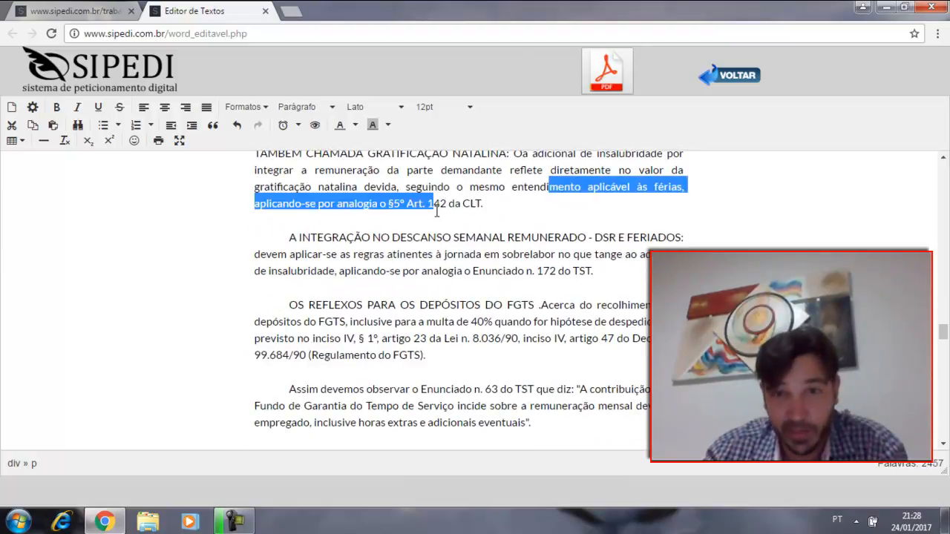
scroll(429, 213, "down", 4)
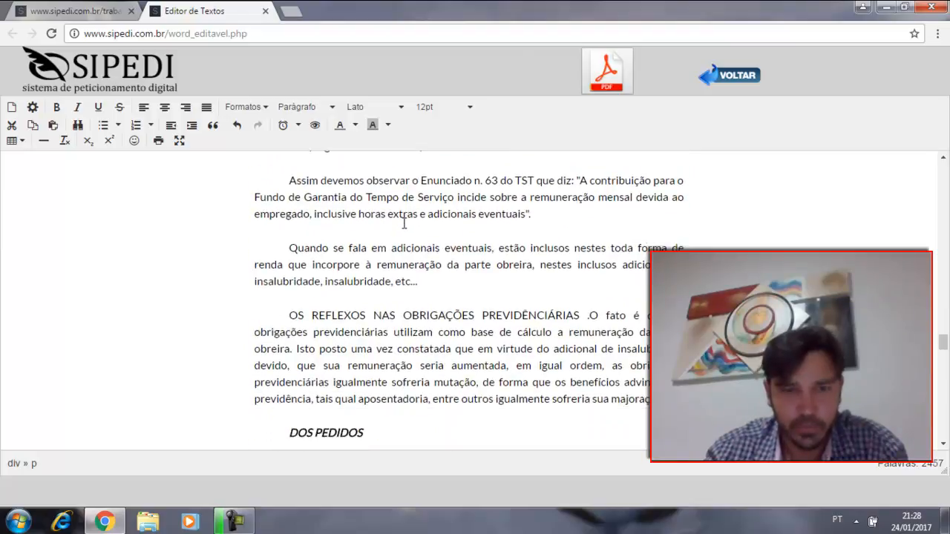
Step: Review the opening DOS PEDIDOS requests on the Reclamada's notification, justiça gratuita and the aviso prévio with its claim value
scroll(403, 222, "down", 2)
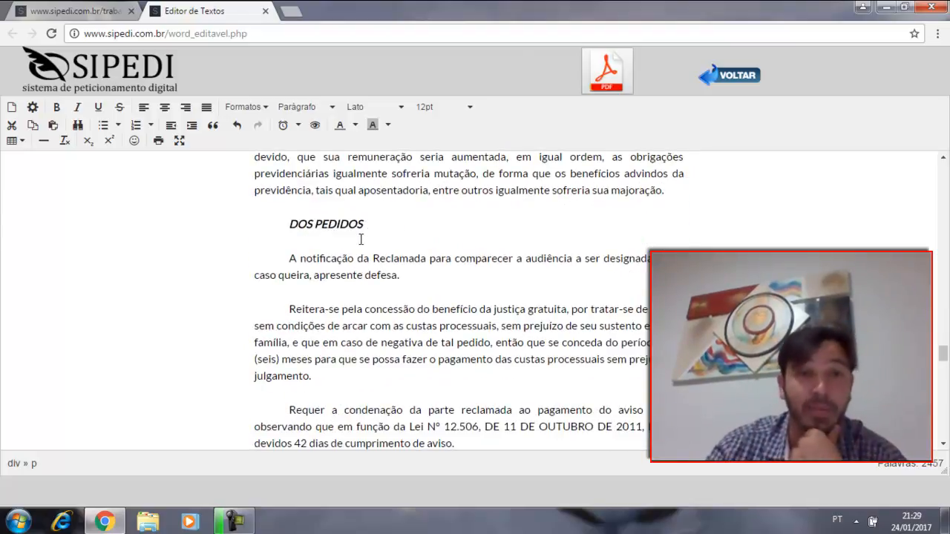
scroll(390, 273, "down", 1)
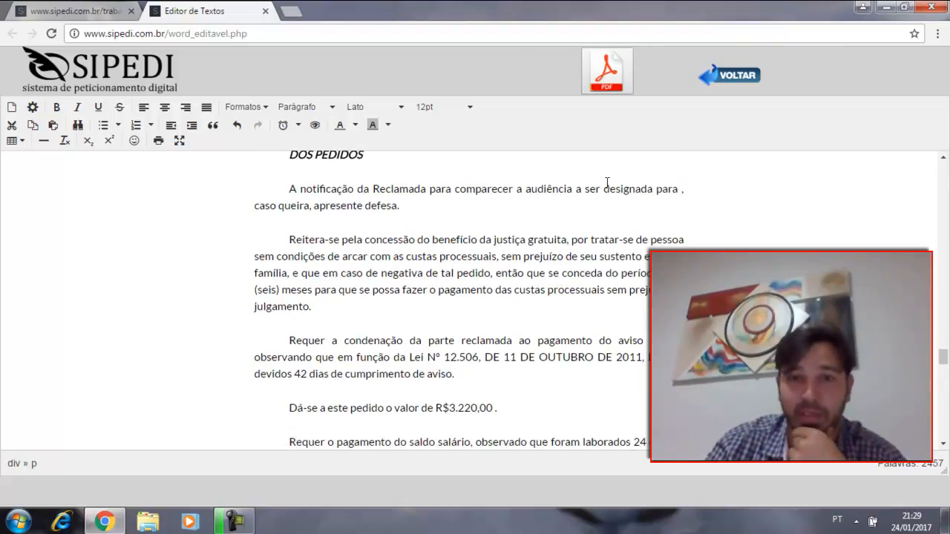
left_click_drag(382, 239, 479, 245)
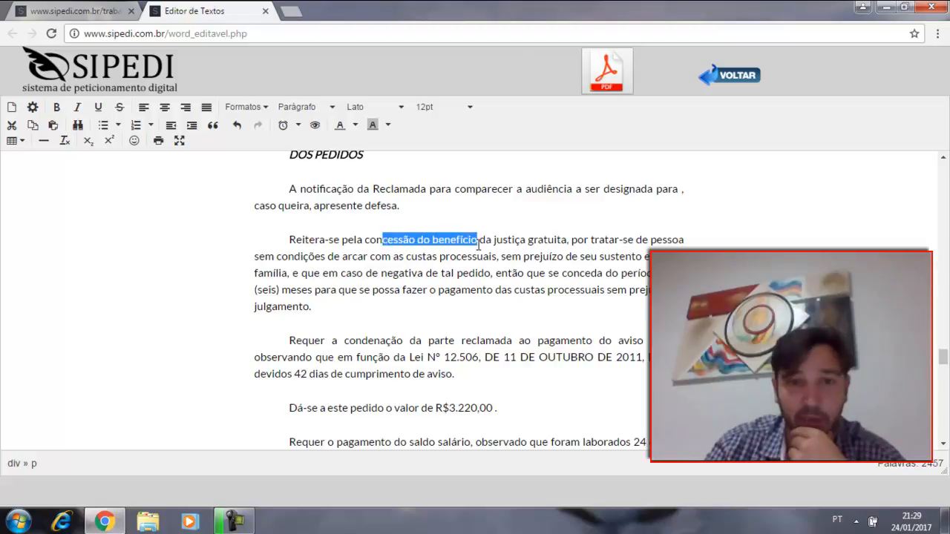
scroll(479, 245, "down", 1)
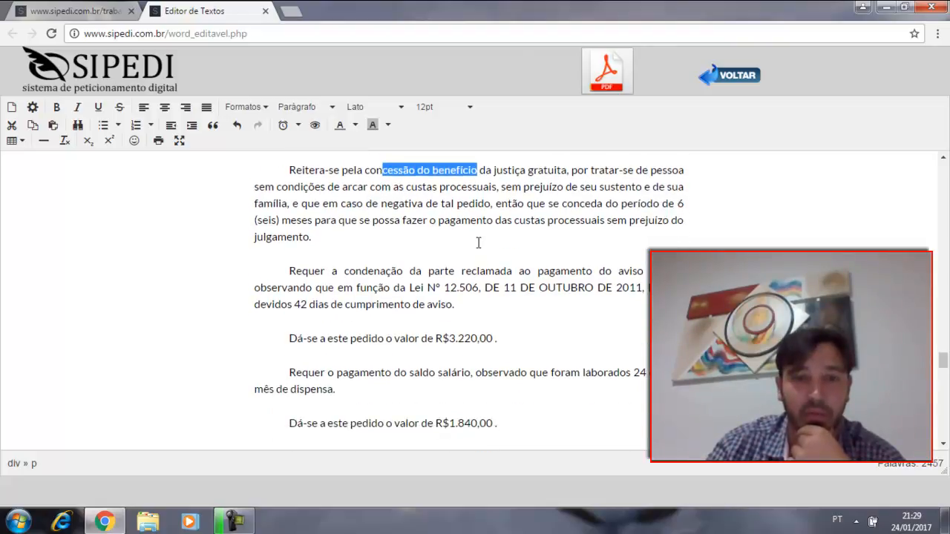
scroll(479, 243, "down", 1)
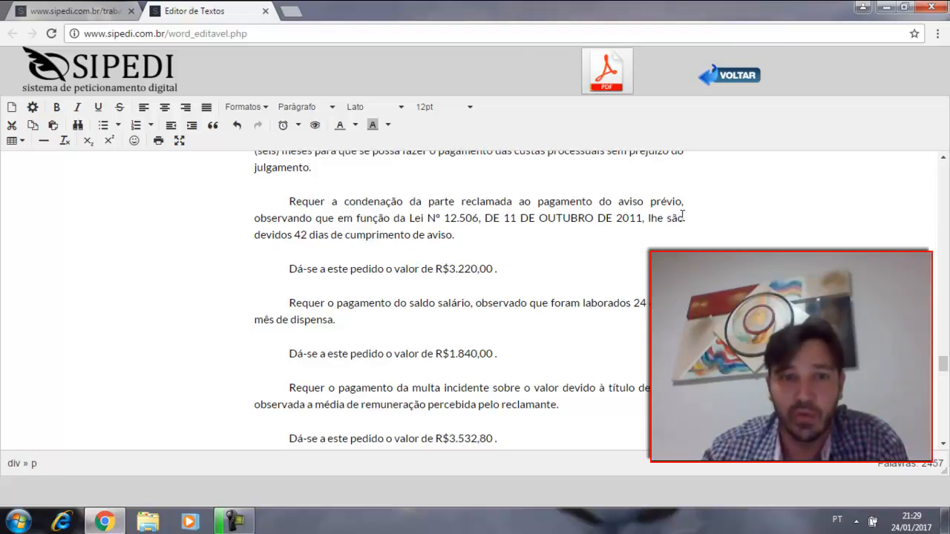
left_click_drag(294, 235, 380, 235)
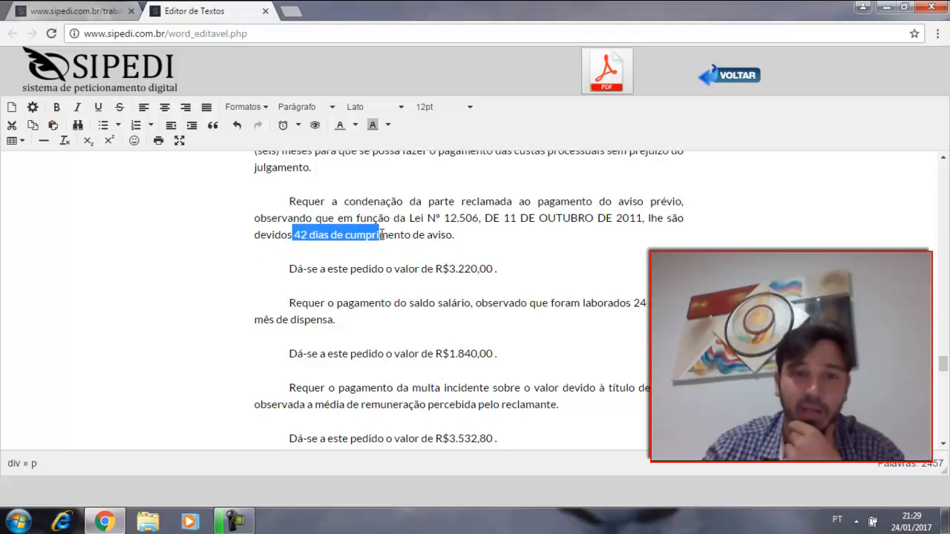
left_click(519, 272)
triple_click(277, 275)
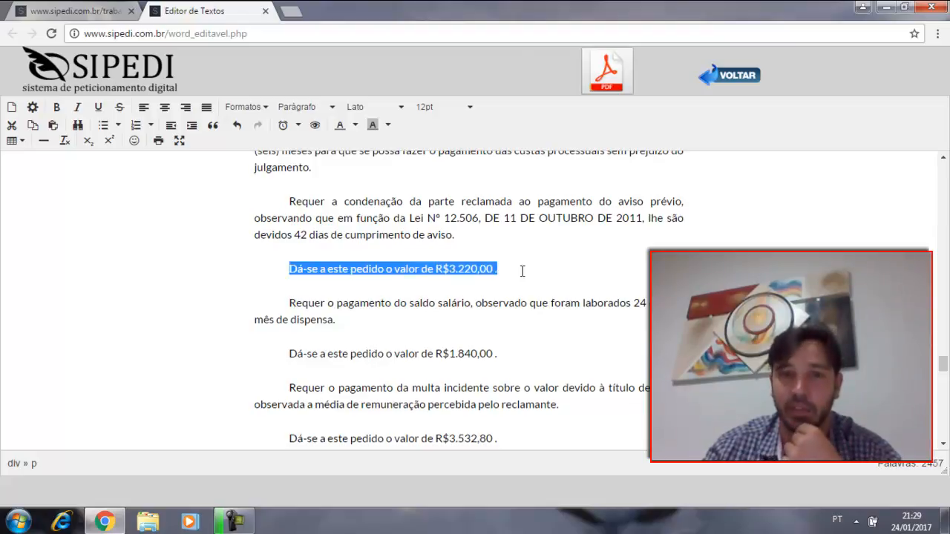
Step: Check the saldo salário request in DOS PEDIDOS, including the days worked and its claim value
scroll(522, 272, "down", 1)
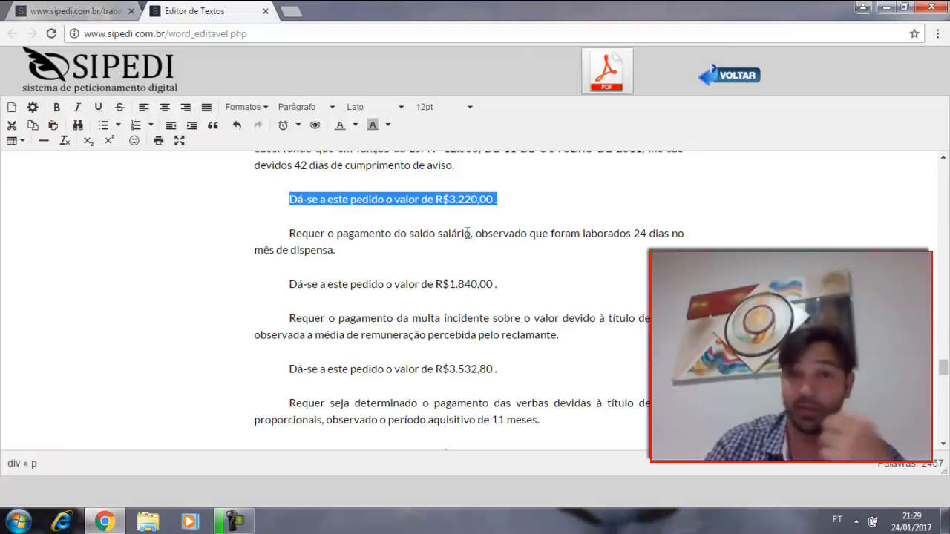
scroll(435, 231, "down", 1)
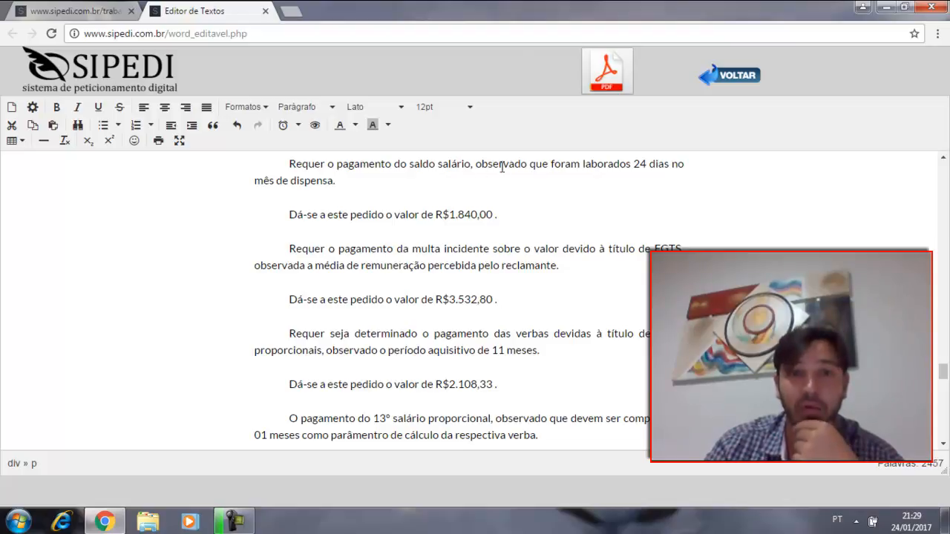
left_click_drag(651, 166, 572, 171)
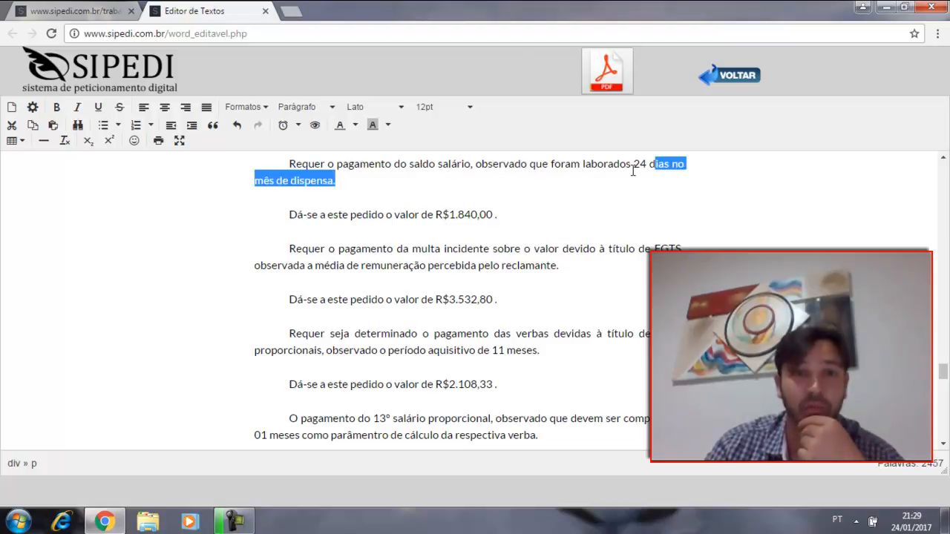
left_click(302, 185)
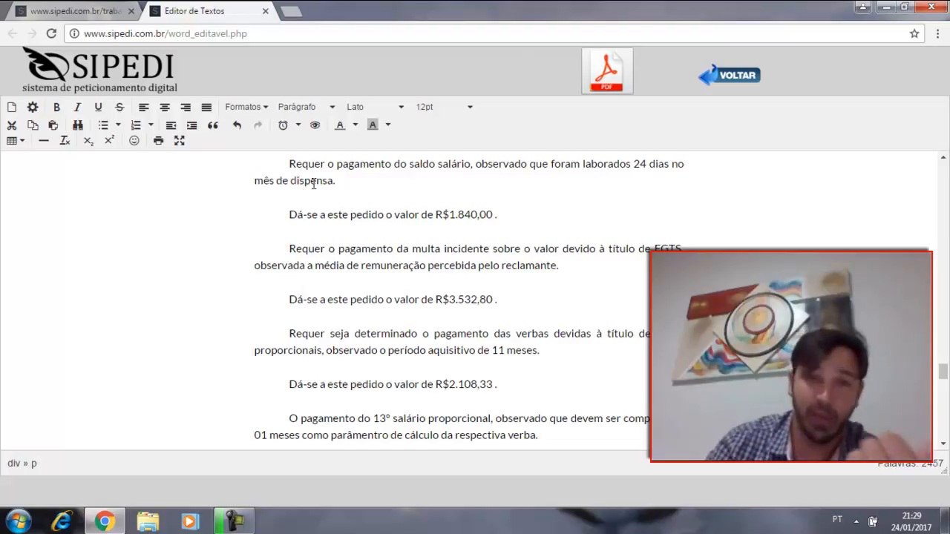
left_click_drag(539, 215, 434, 221)
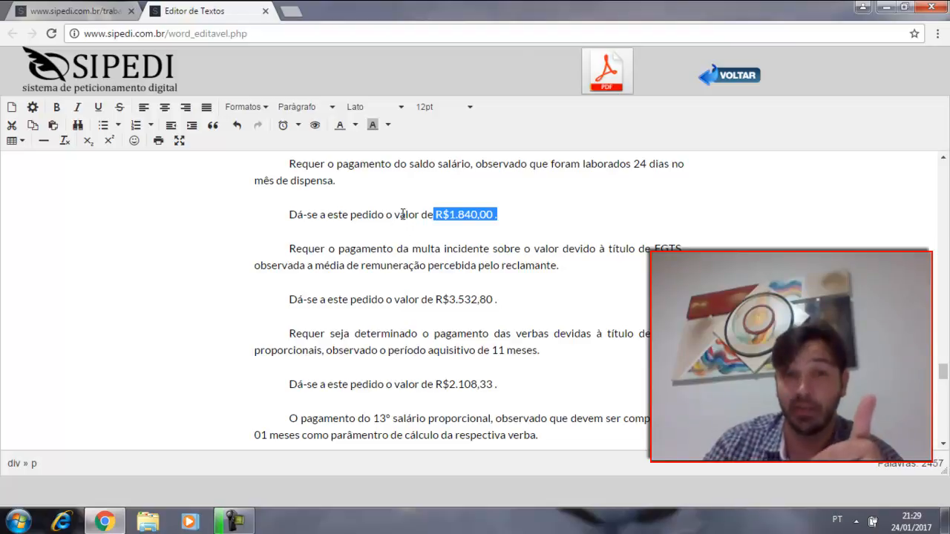
Step: Examine the request for the multa on the FGTS, including its claim value and remuneration basis
scroll(394, 219, "down", 1)
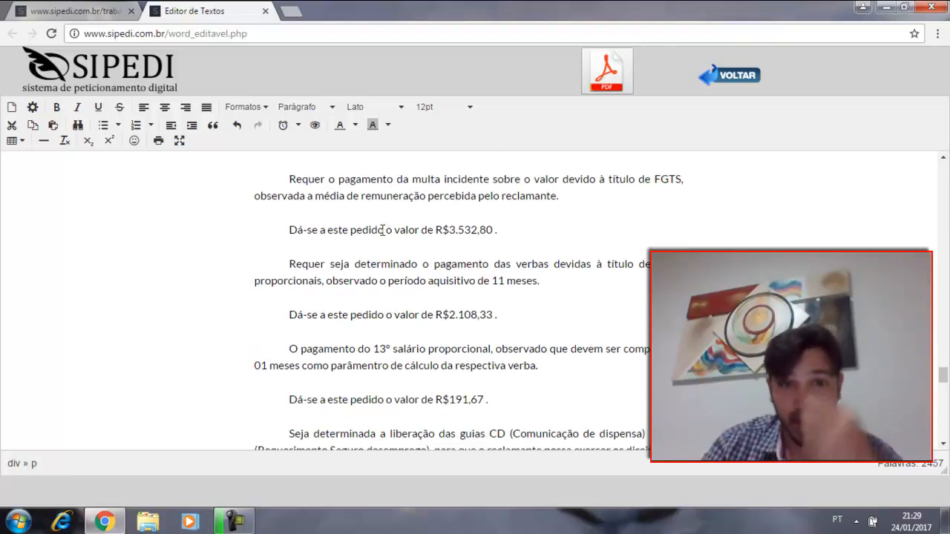
left_click_drag(442, 230, 516, 238)
left_click(526, 228)
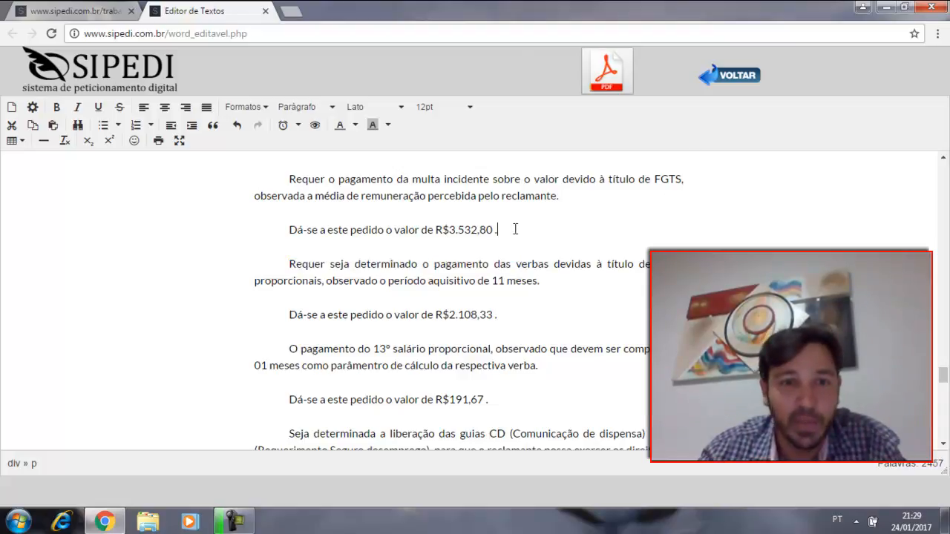
scroll(394, 217, "down", 1)
scroll(410, 198, "up", 1)
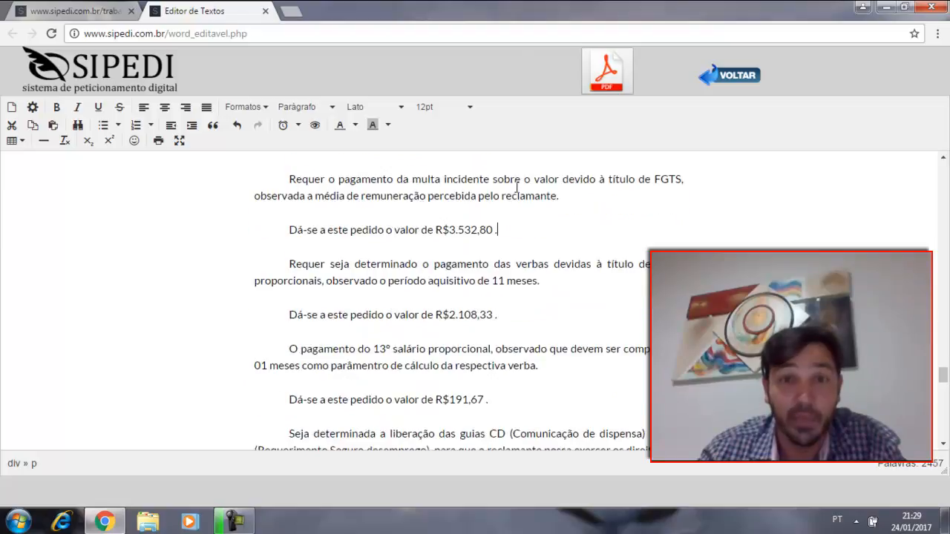
left_click_drag(320, 207, 409, 197)
left_click(409, 197)
scroll(408, 200, "down", 1)
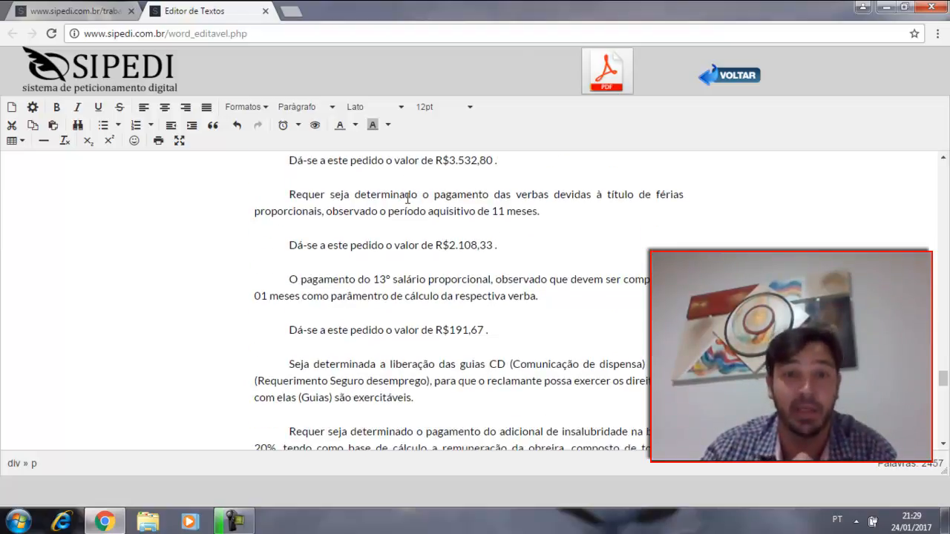
scroll(480, 202, "up", 2)
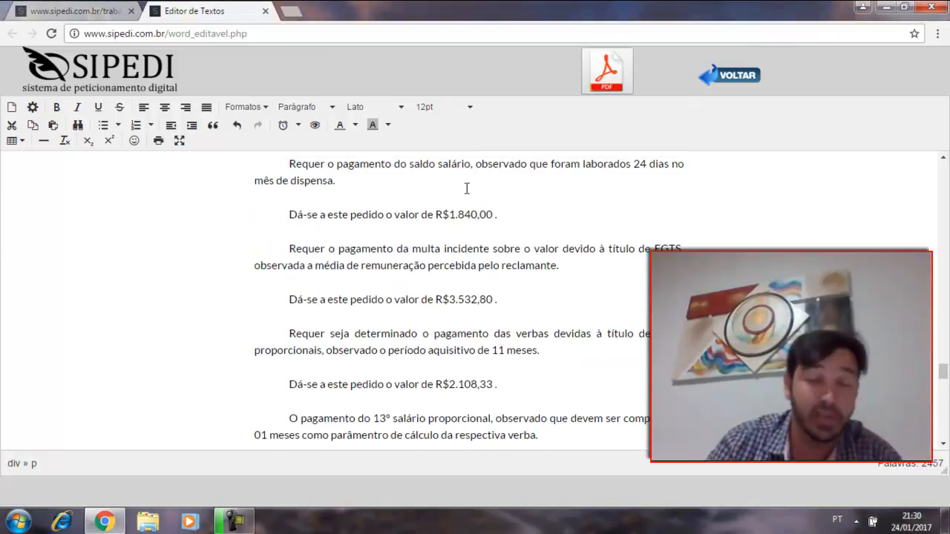
Step: Check the months counted and claim values in the férias proporcionais and proportional 13º salário requests
scroll(524, 227, "down", 2)
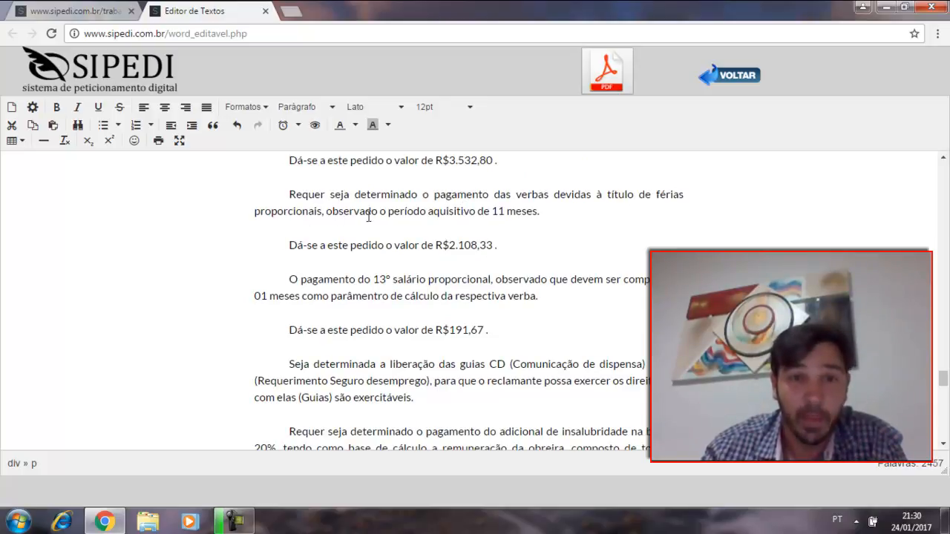
left_click_drag(528, 213, 478, 214)
left_click_drag(498, 245, 448, 252)
scroll(497, 251, "down", 1)
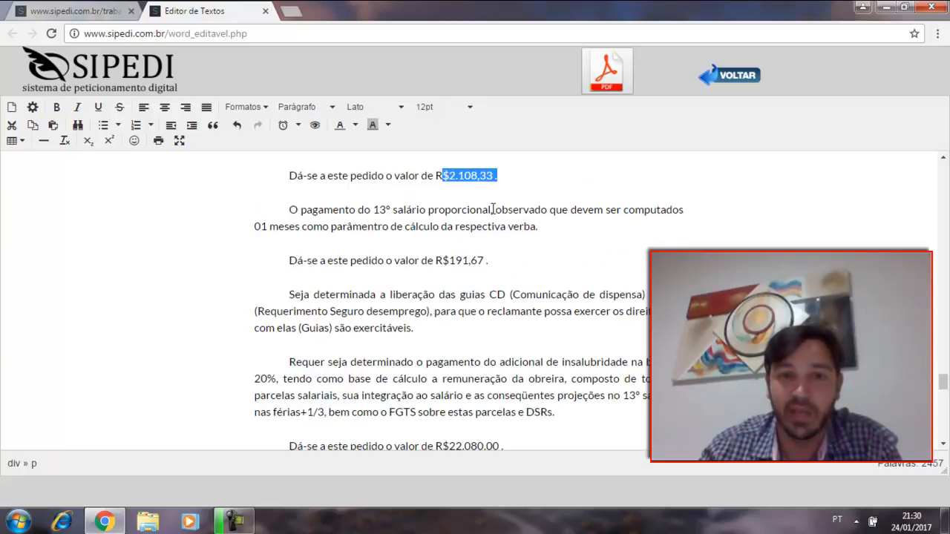
left_click_drag(489, 260, 439, 262)
Step: Review the DOS PEDIDOS requests on the adicional de insalubridade, including its percentage, claim value, perícia and reflexos
scroll(510, 265, "down", 2)
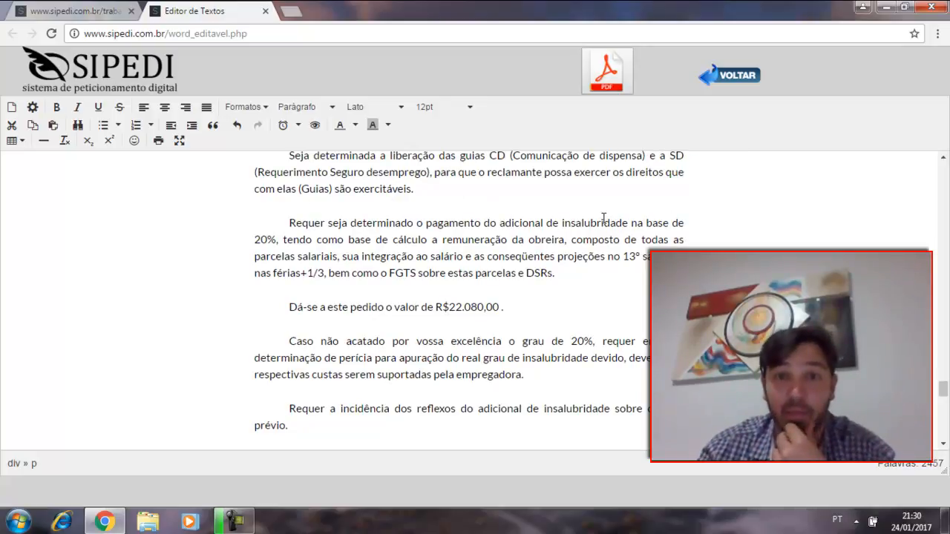
left_click_drag(255, 239, 299, 241)
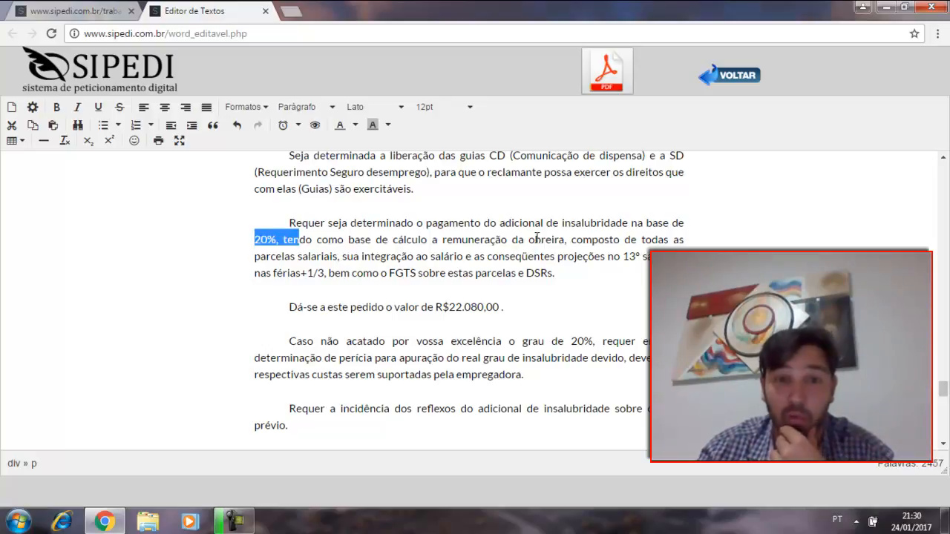
scroll(594, 233, "down", 1)
left_click_drag(505, 238, 436, 244)
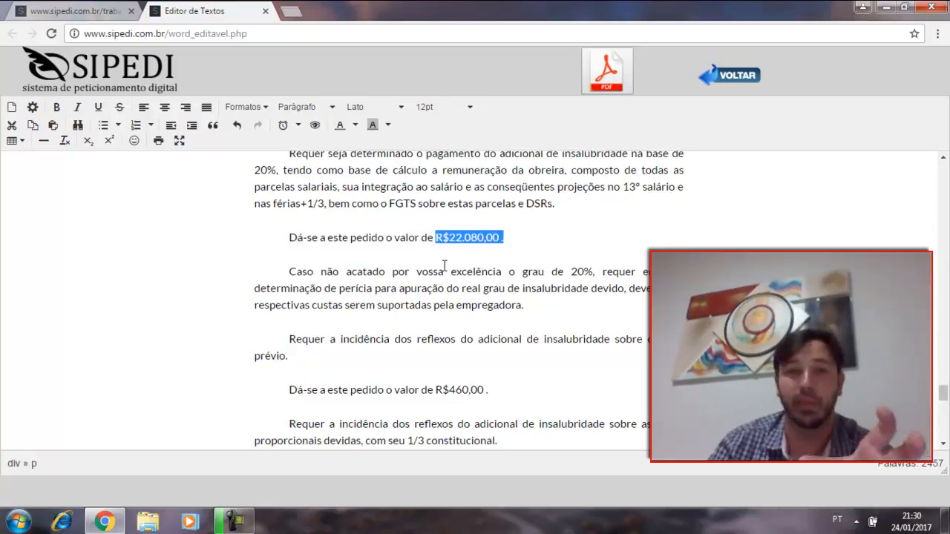
scroll(442, 265, "up", 1)
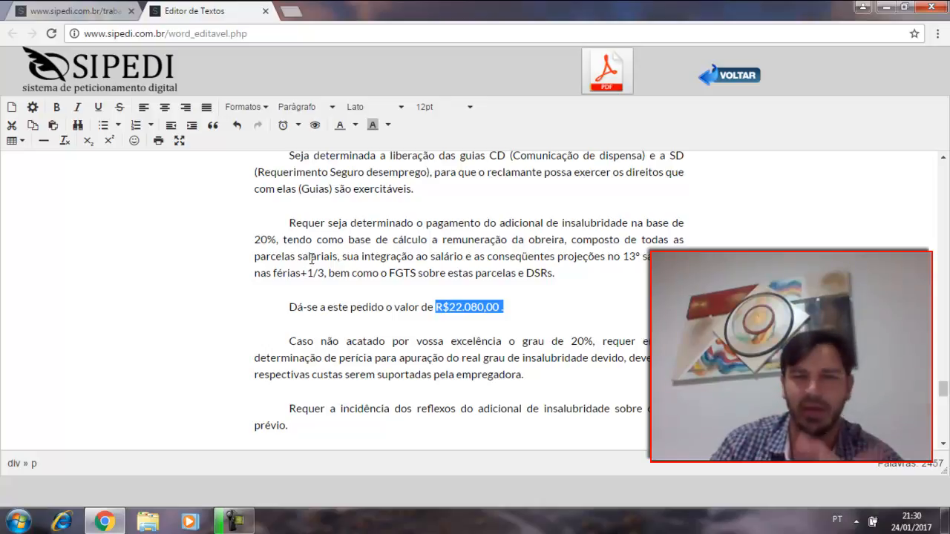
scroll(317, 259, "down", 1)
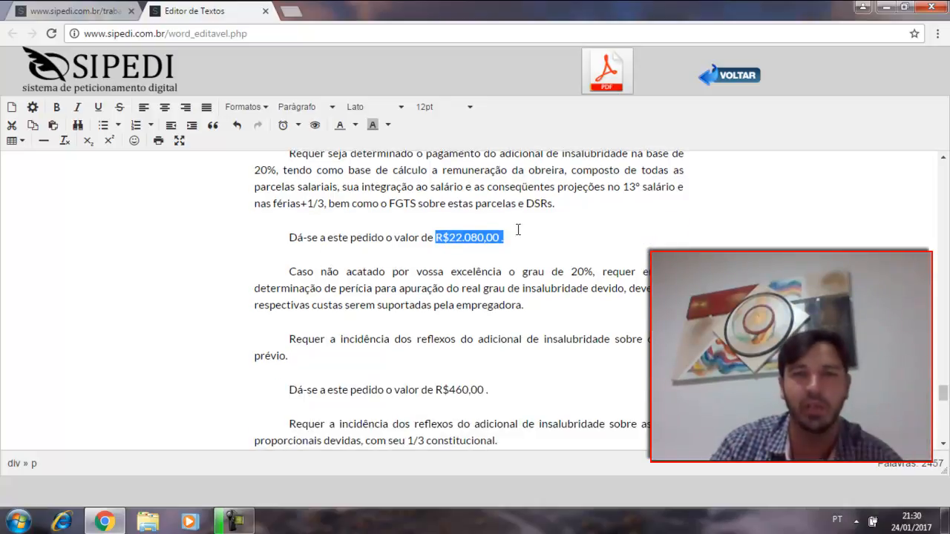
scroll(318, 290, "down", 1)
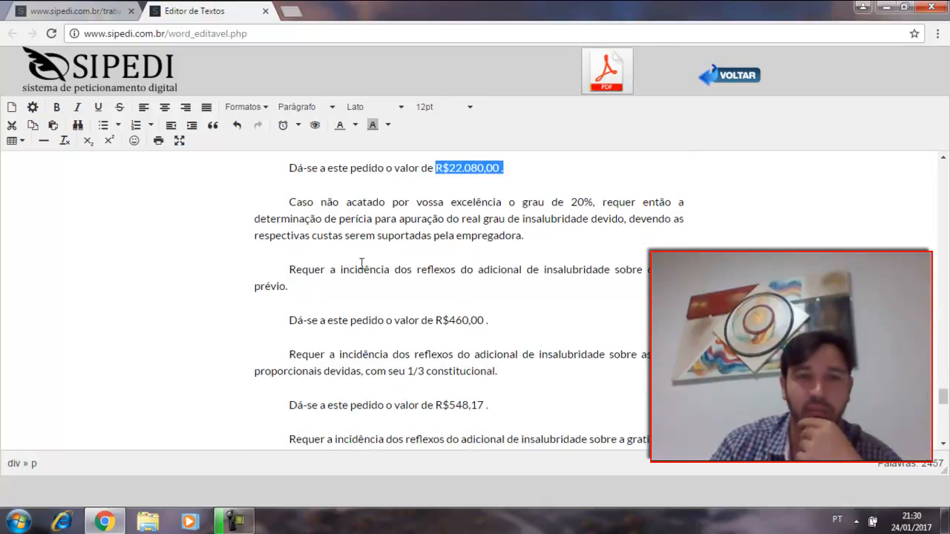
Step: Review the alternative request for a perícia to determine the grau de insalubridade, including who bears its costs
left_click_drag(577, 202, 602, 203)
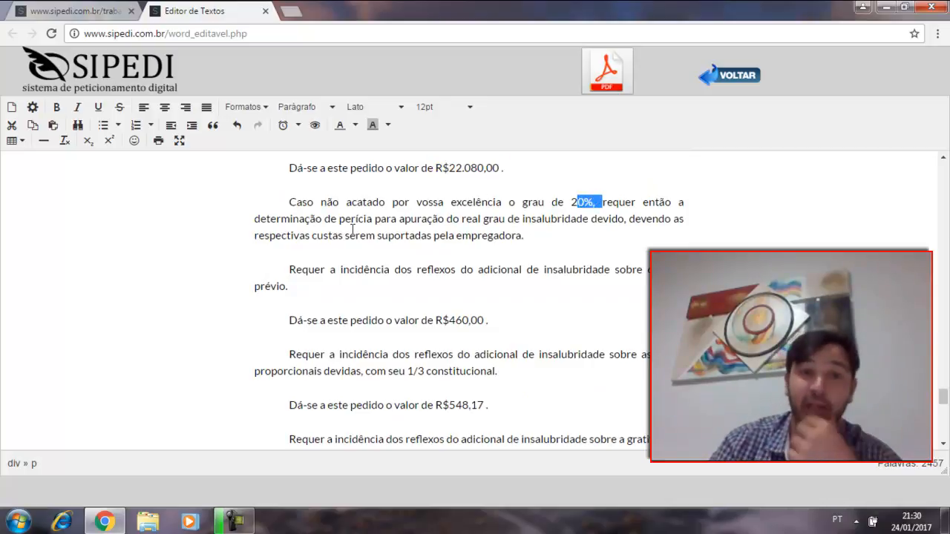
left_click_drag(386, 219, 444, 219)
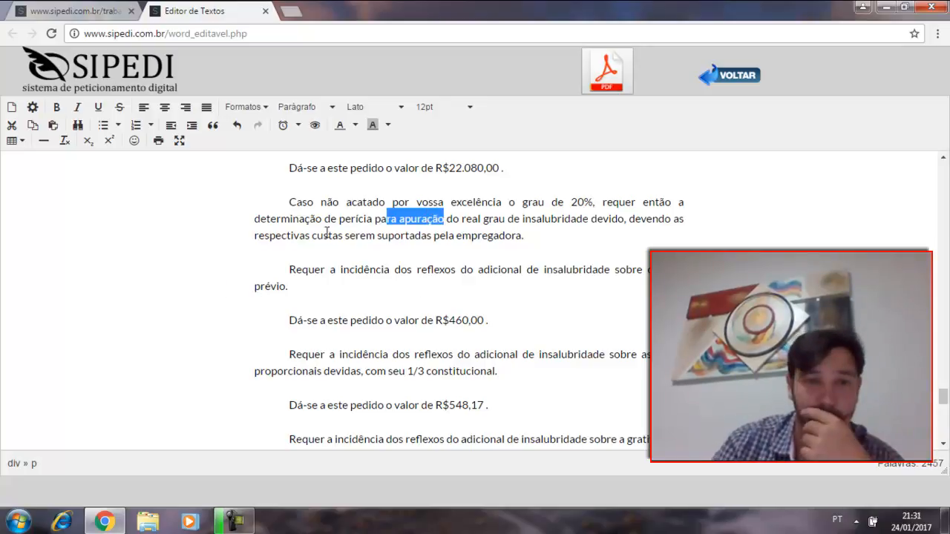
scroll(415, 192, "down", 1)
left_click(569, 198)
scroll(427, 263, "down", 2)
scroll(426, 262, "up", 3)
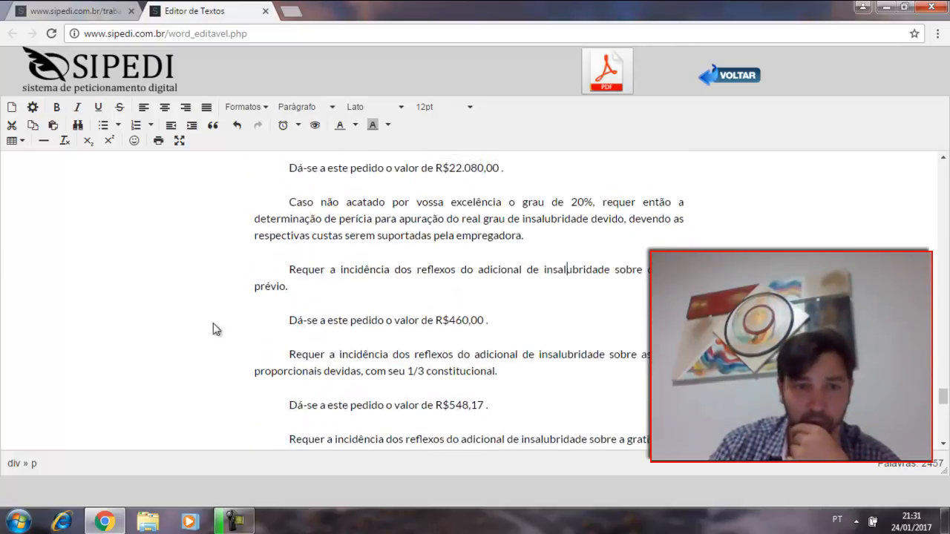
Step: Check the claim values of the insalubridade reflexos on the aviso prévio, férias proporcionais and gratificação natalina
left_click_drag(443, 319, 511, 315)
scroll(510, 314, "down", 1)
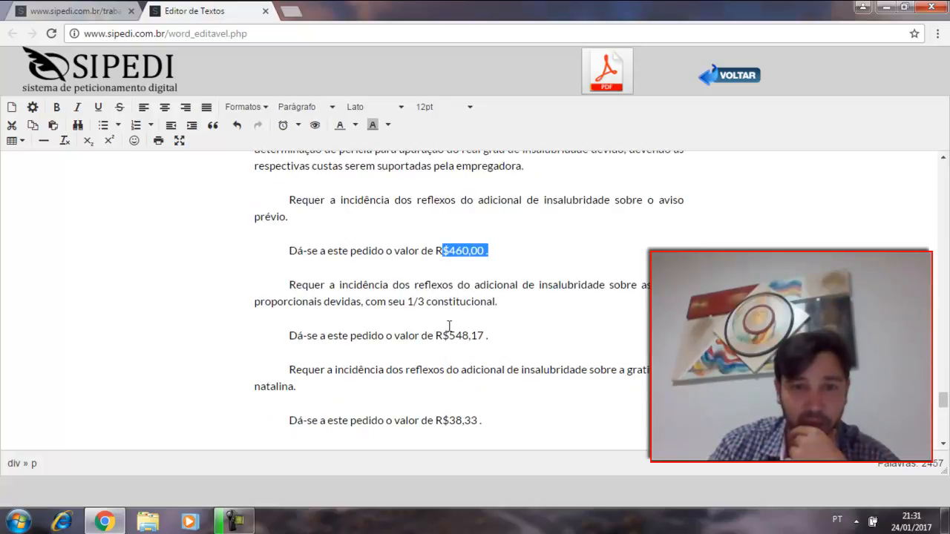
left_click_drag(446, 328, 510, 342)
scroll(358, 306, "down", 1)
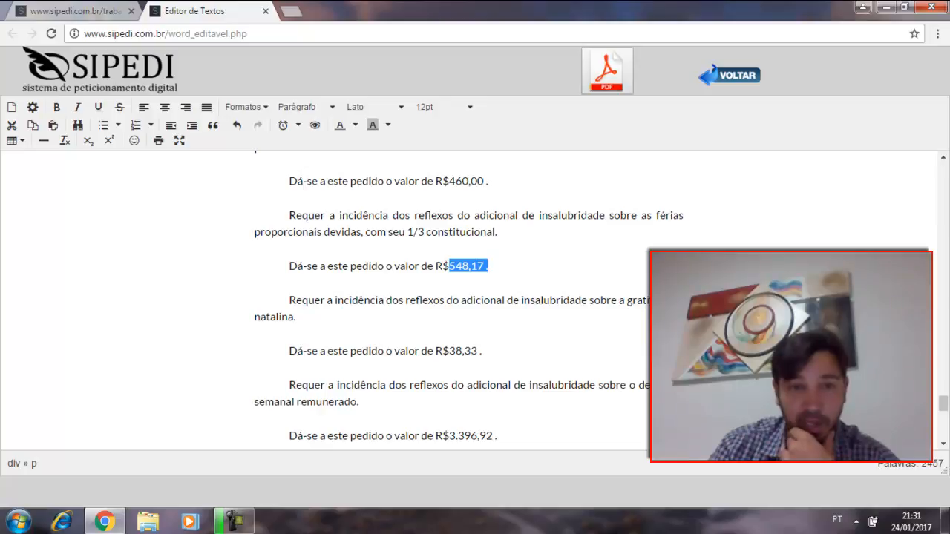
left_click_drag(442, 351, 490, 352)
scroll(490, 352, "down", 3)
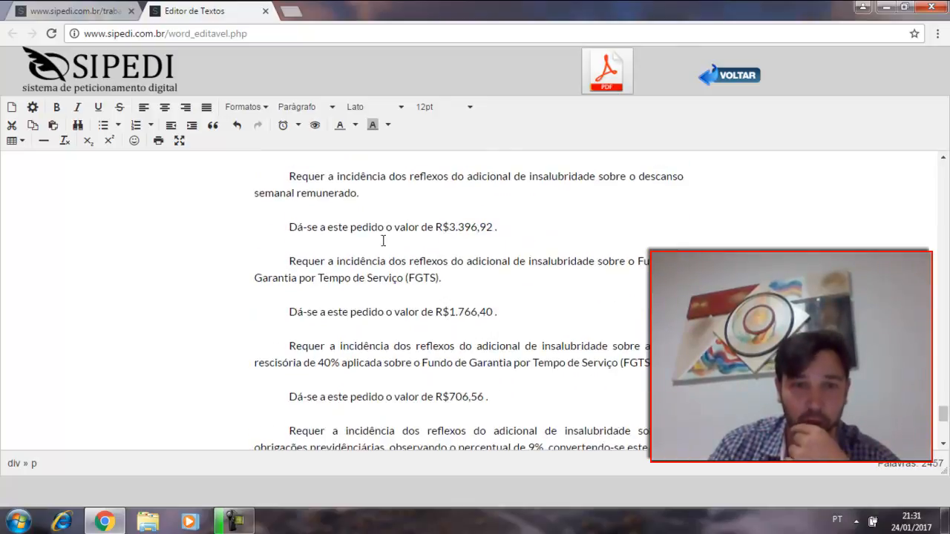
Step: Examine the insalubridade reflexos on the FGTS, its multa rescisória and the obrigações previdenciárias, including the percentage applied
scroll(363, 233, "down", 1)
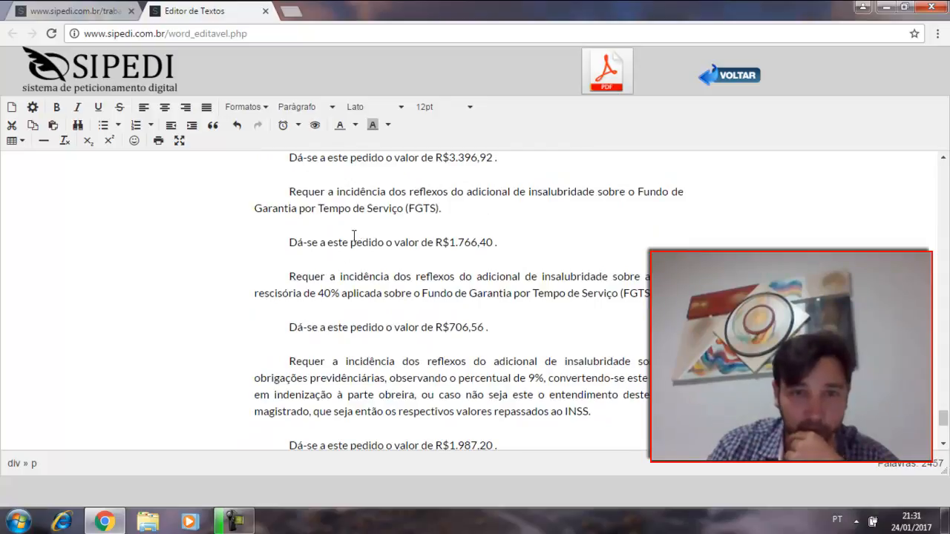
scroll(403, 206, "down", 2)
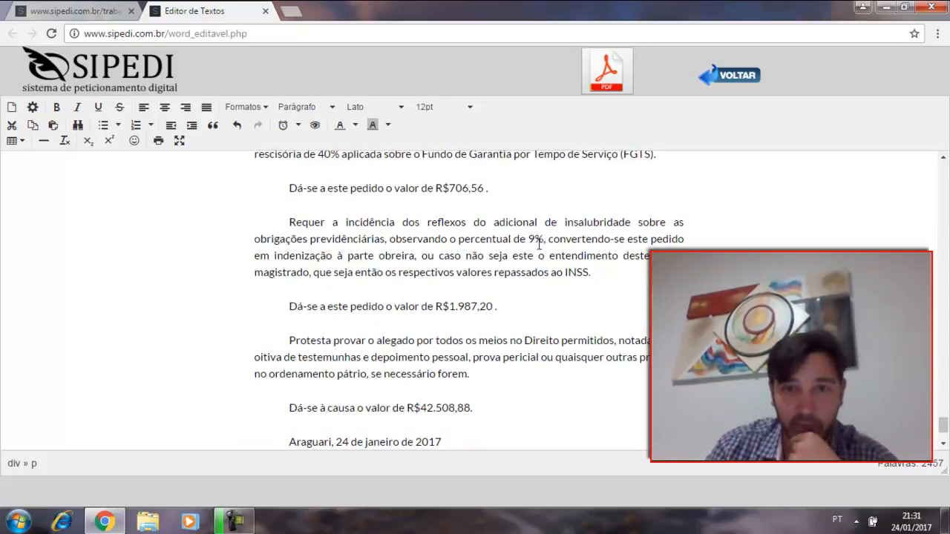
left_click_drag(303, 239, 554, 244)
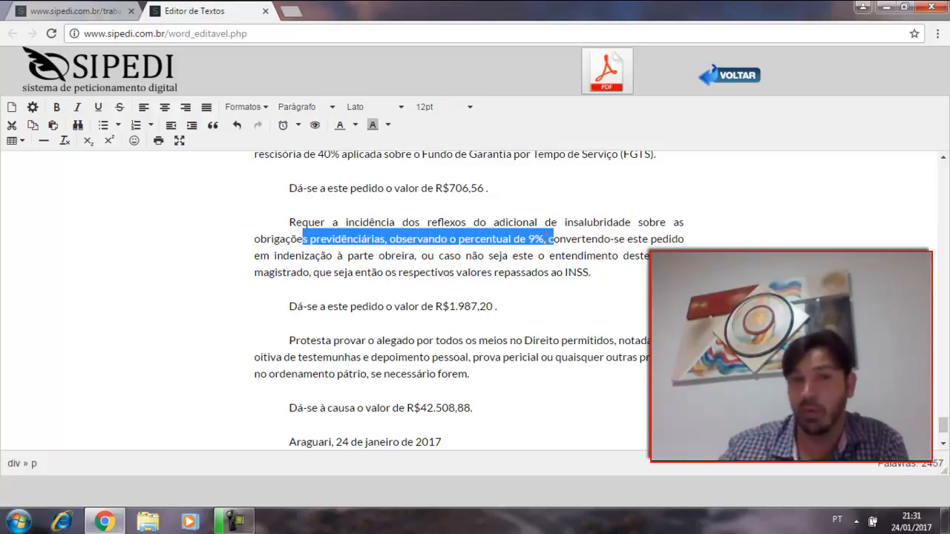
scroll(516, 260, "down", 1)
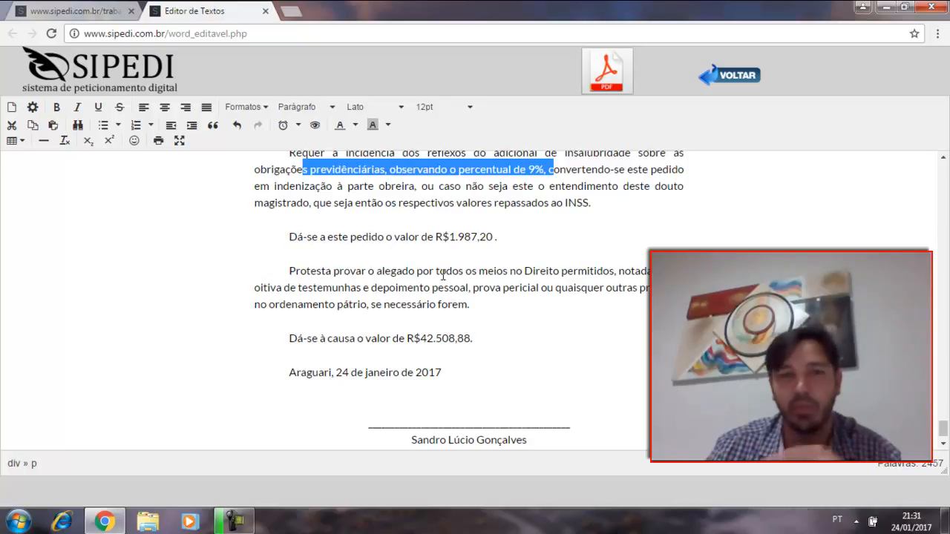
Step: Check the petition's closing section, including the valor da causa, the place and date, and the lawyer's signature block
scroll(444, 276, "down", 1)
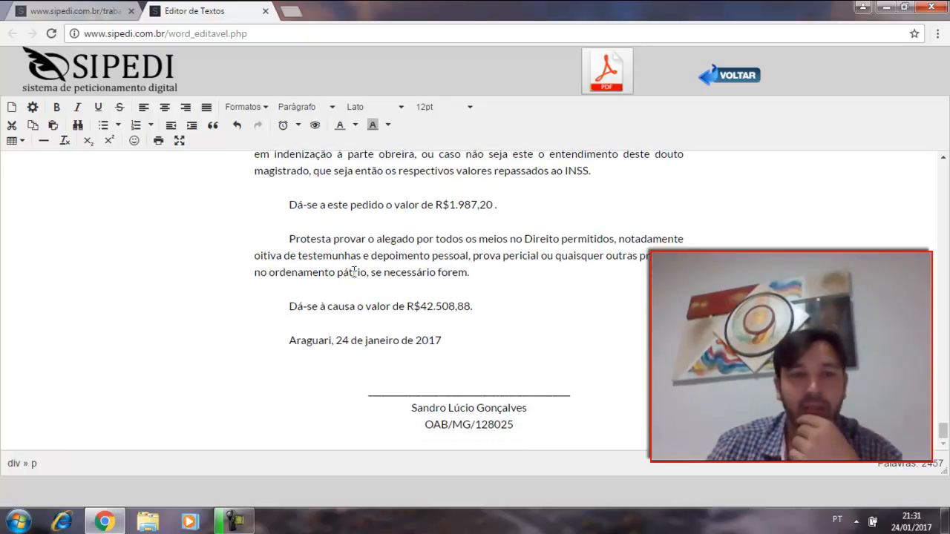
left_click_drag(486, 303, 392, 310)
mouse_move(289, 340)
left_mouse_down()
mouse_move(436, 340)
mouse_move(470, 357)
left_mouse_up()
left_click_drag(384, 401, 530, 430)
scroll(537, 431, "up", 20)
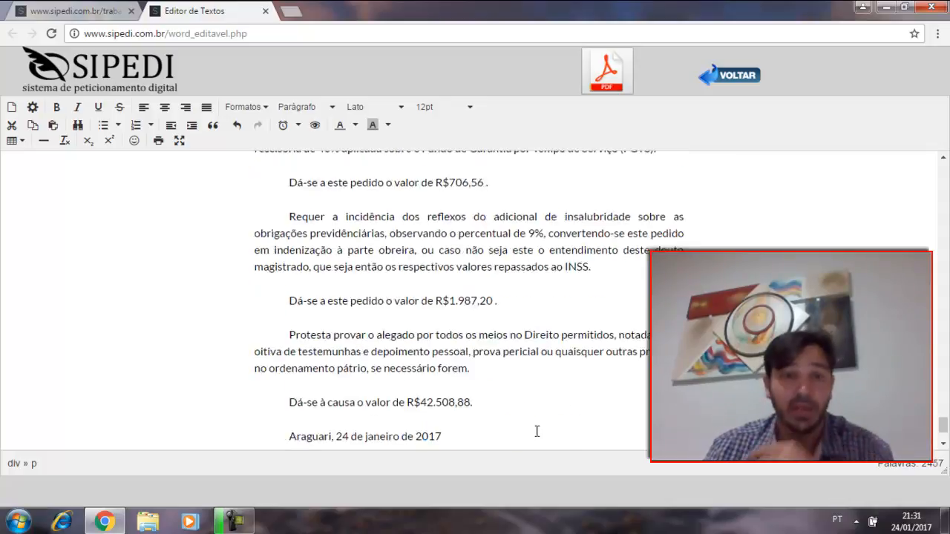
scroll(511, 343, "up", 20)
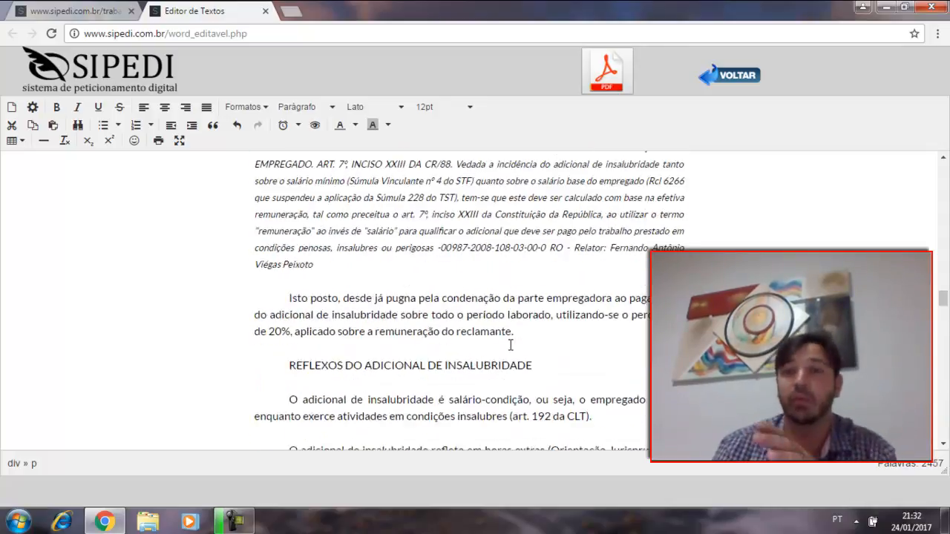
scroll(510, 344, "up", 10)
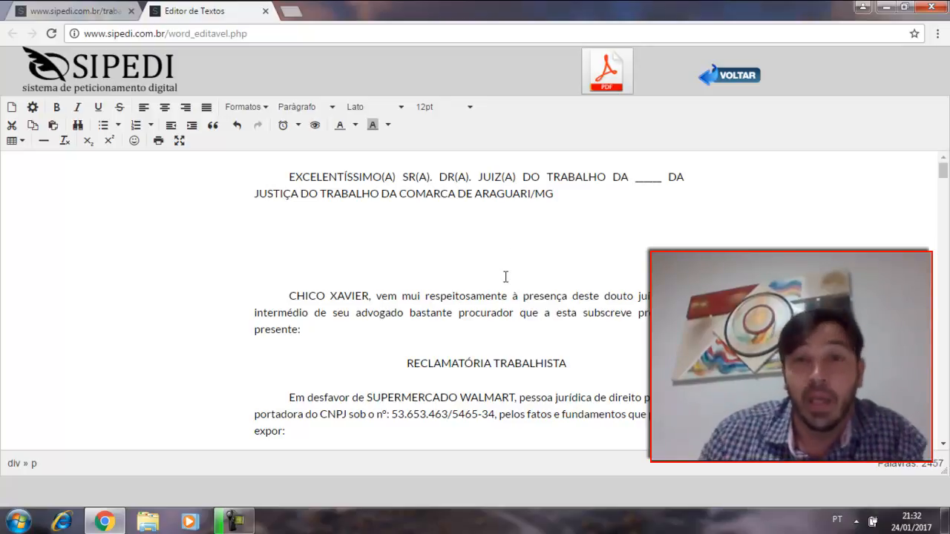
Step: Generate the Petição Inicial as a PDF, look through its pages, and close it to return to the text editor
left_click(601, 76)
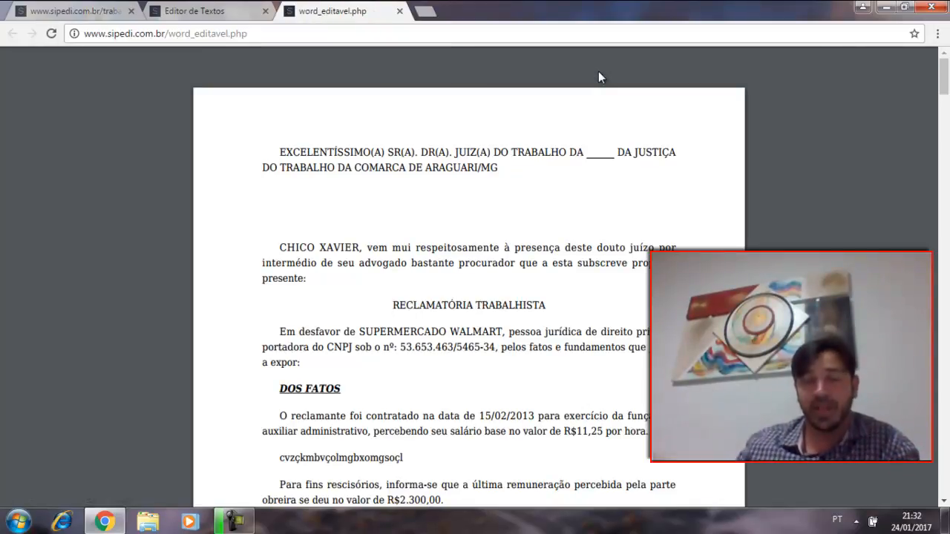
scroll(643, 110, "down", 3)
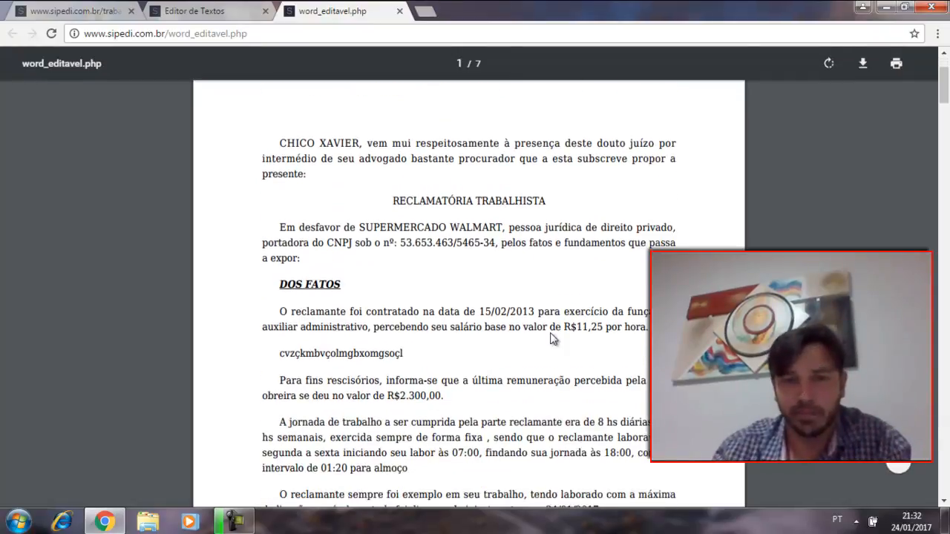
scroll(484, 319, "down", 20)
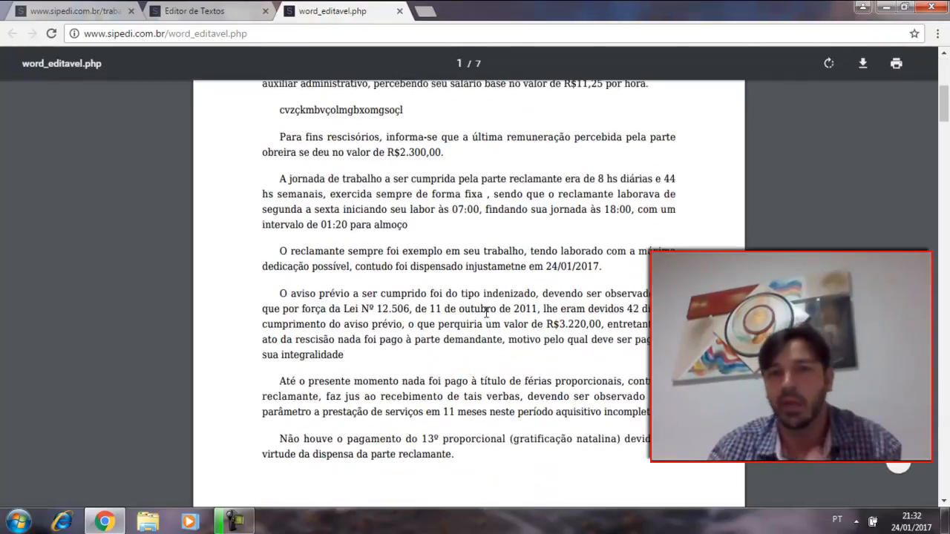
scroll(450, 296, "down", 20)
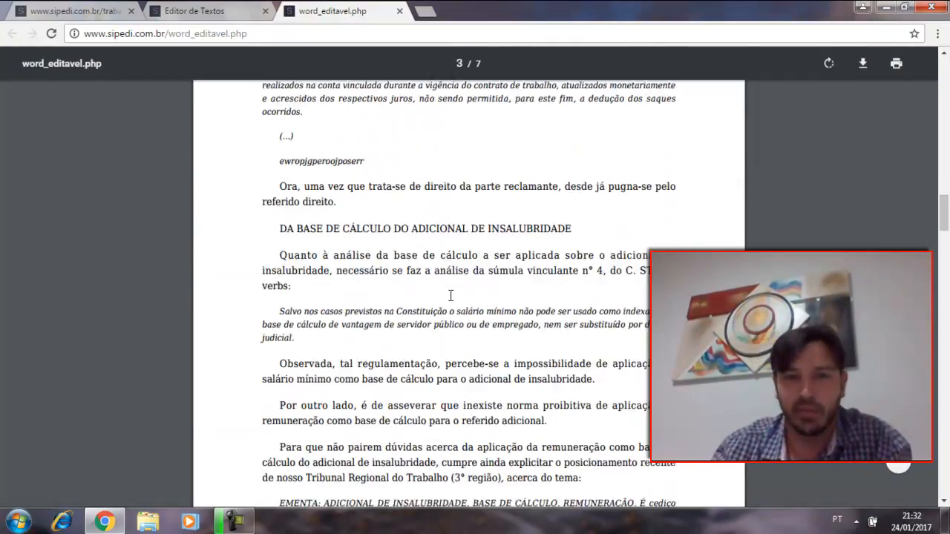
scroll(448, 286, "down", 20)
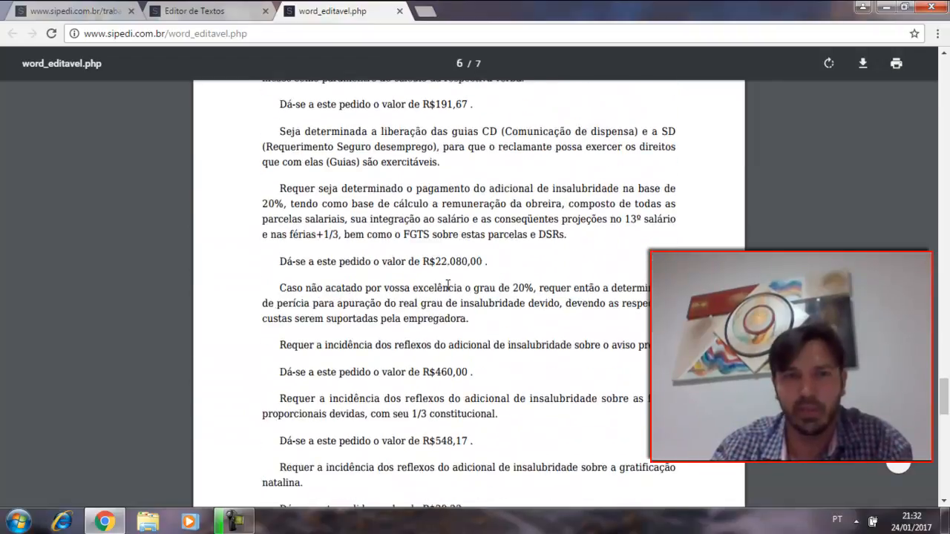
left_click(400, 12)
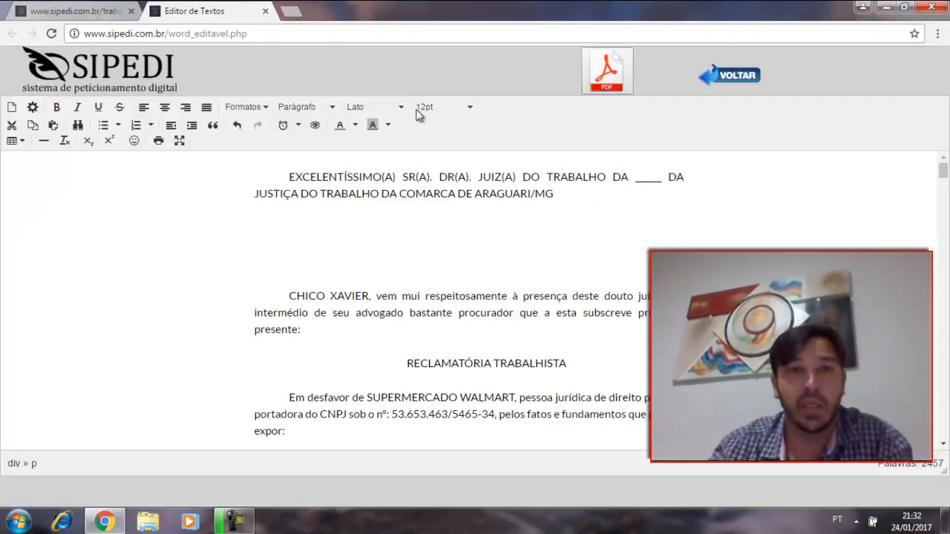